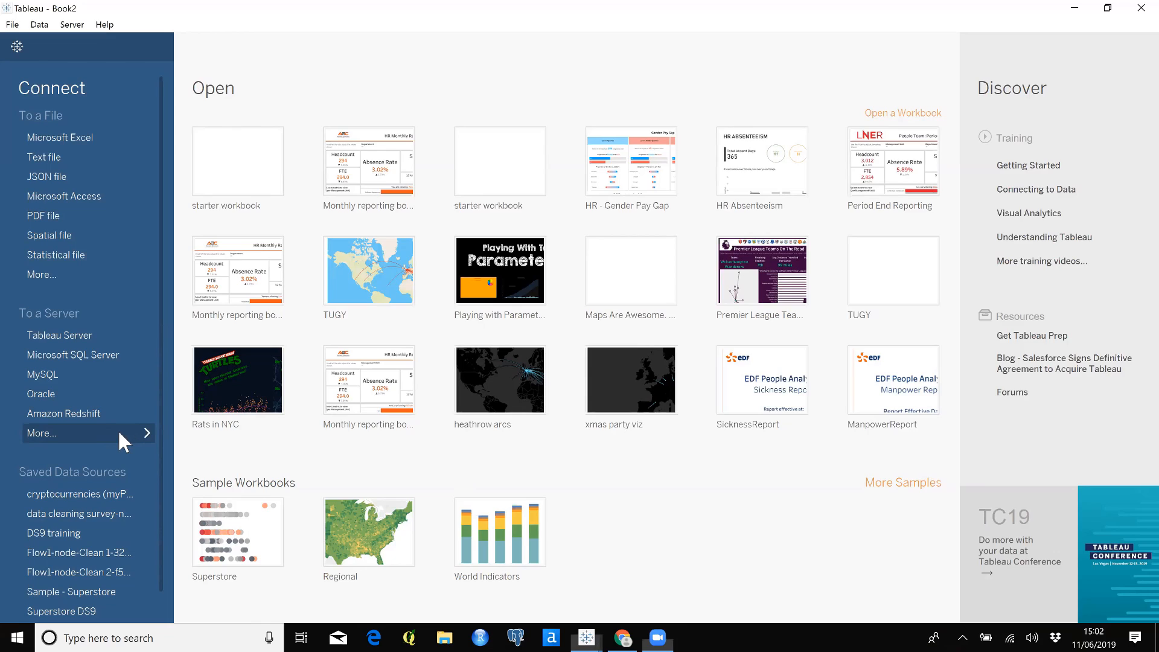
# Browse the available server connectors, then connect to the HR Period Reporting extract file in the HR Stuff folder
pyautogui.click(118, 443)
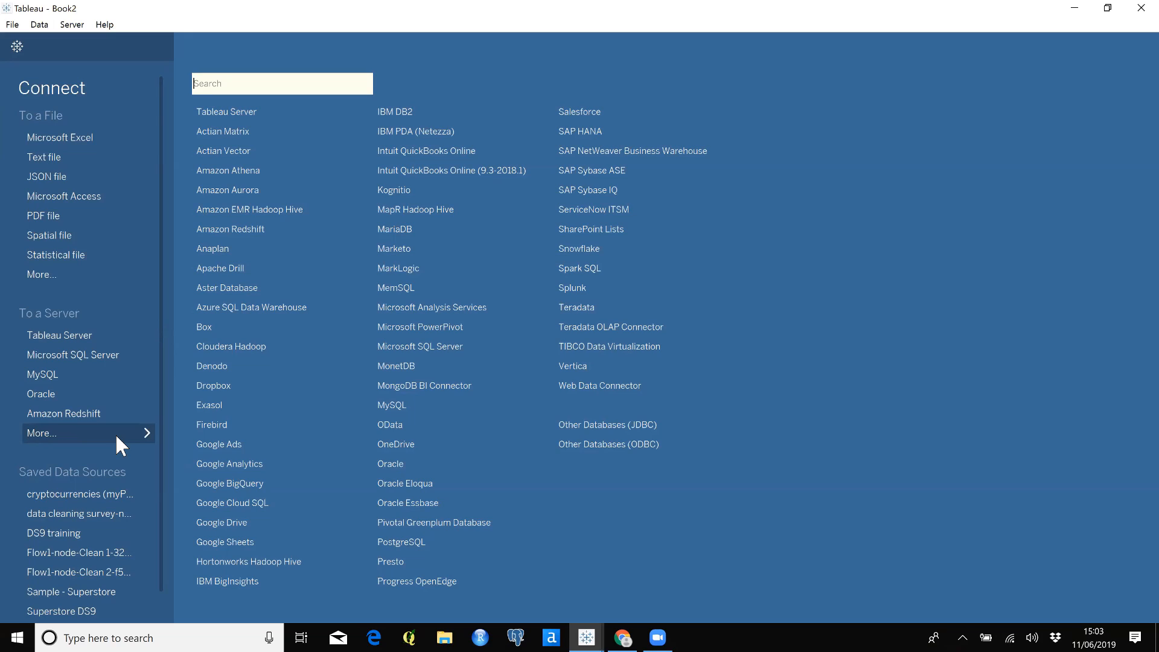
pyautogui.click(129, 274)
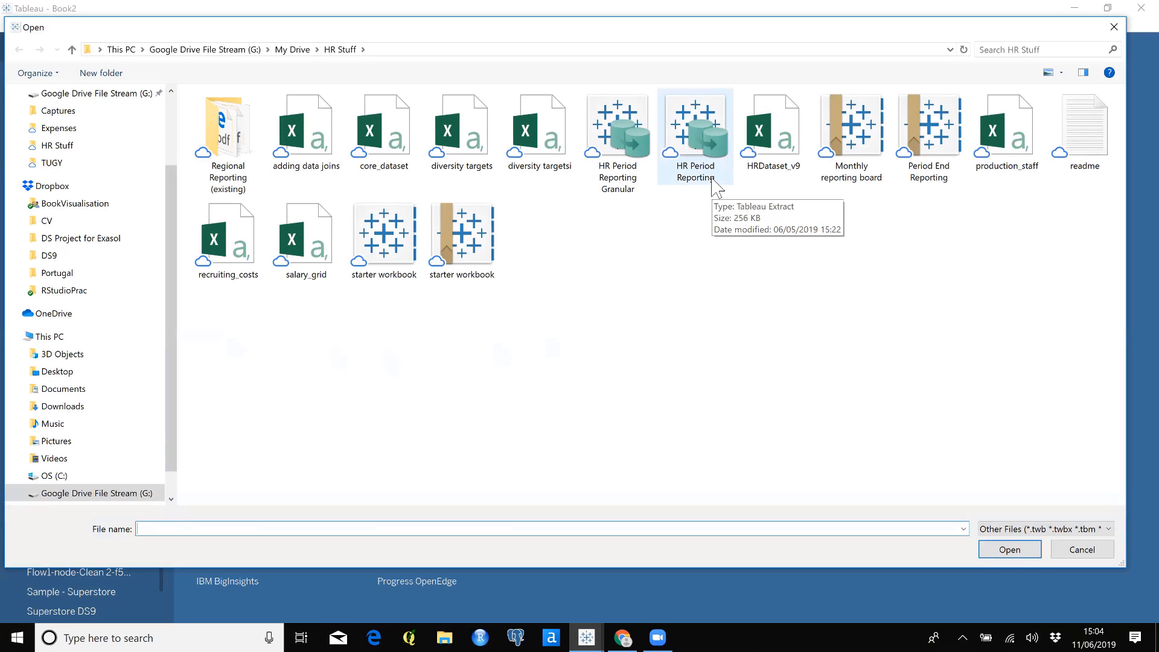
pyautogui.click(713, 181)
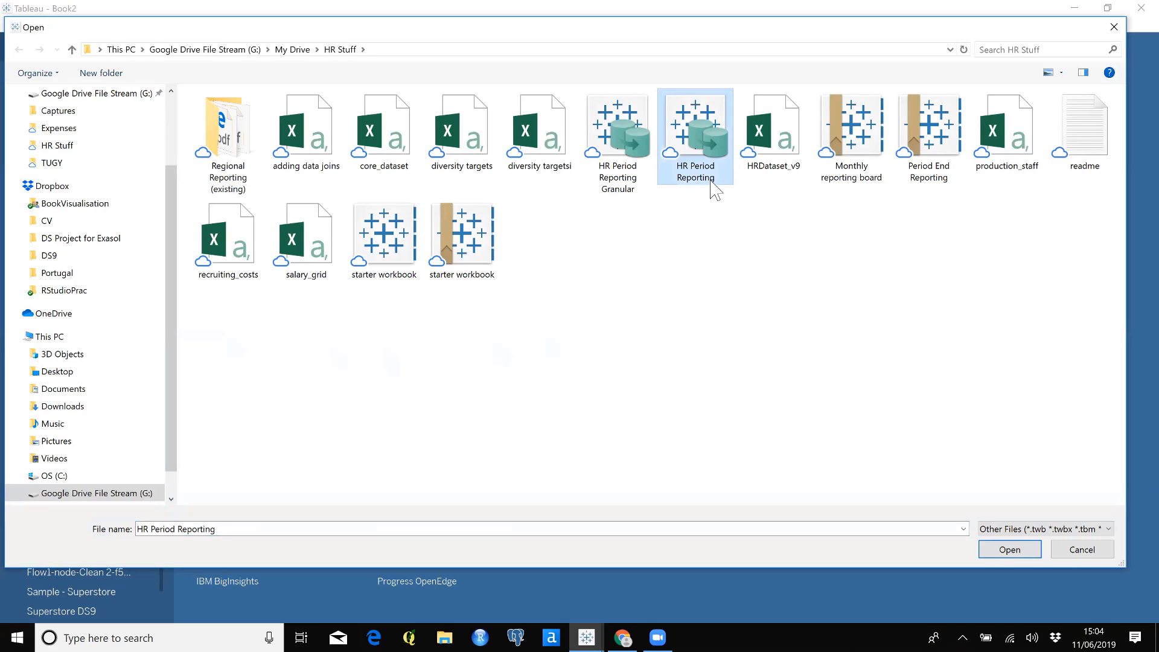
pyautogui.click(1008, 550)
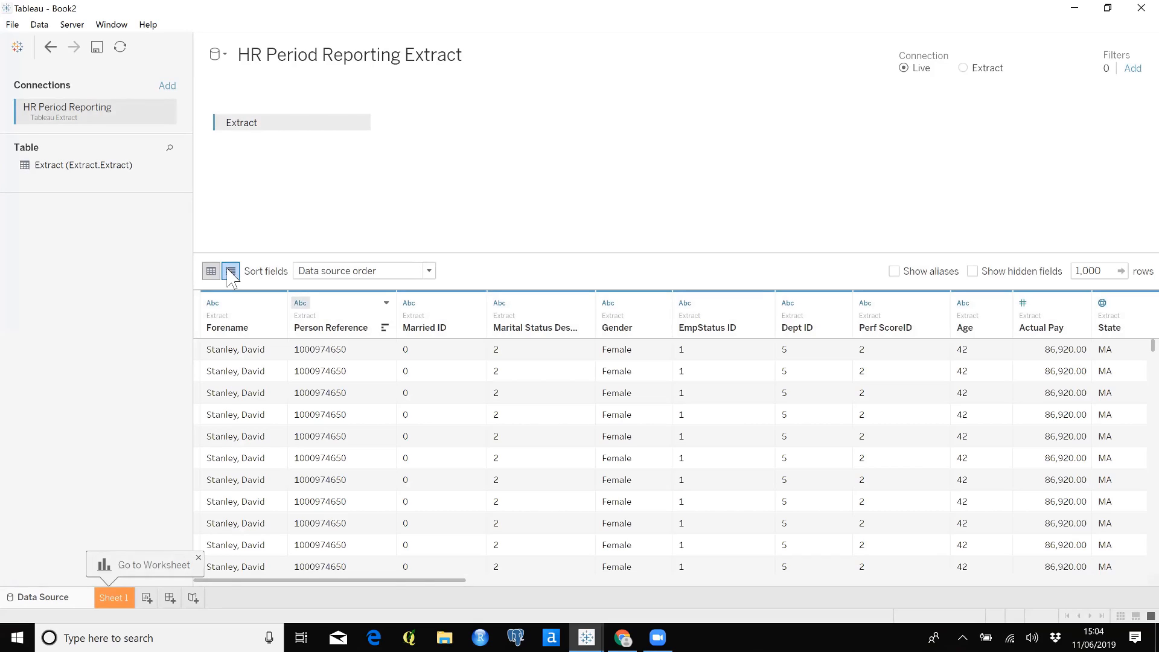
# Examine the extract's field names and data types in the metadata list, from Forename down to the sickness measures
pyautogui.click(231, 271)
pyautogui.click(198, 557)
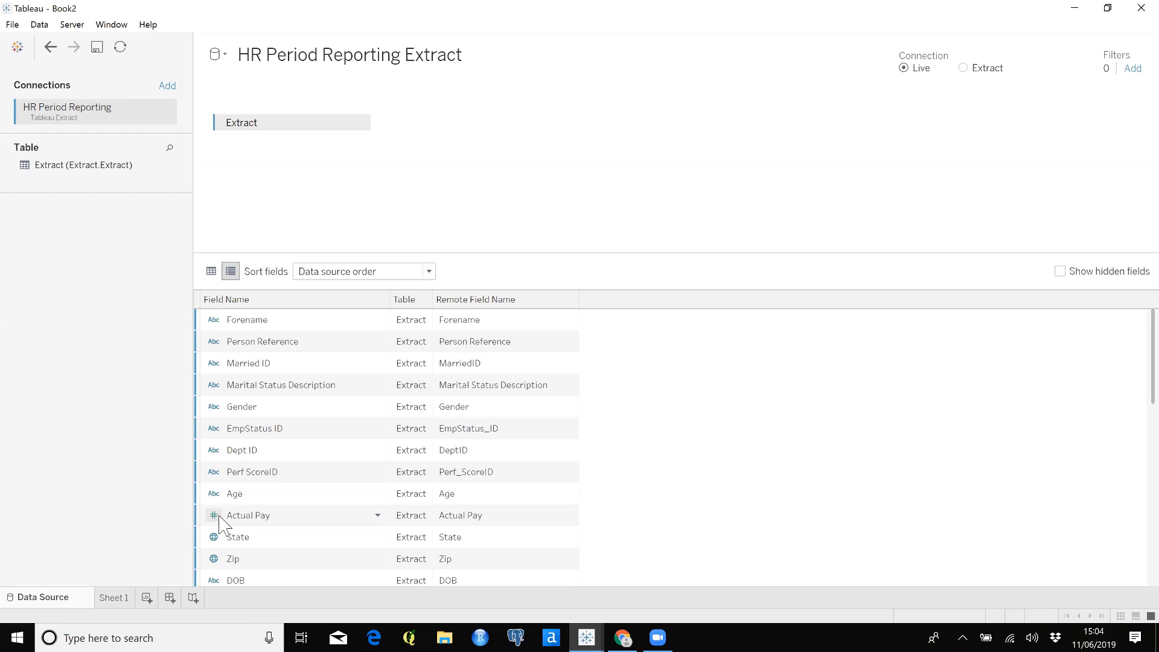
pyautogui.scroll(-1, 218, 523)
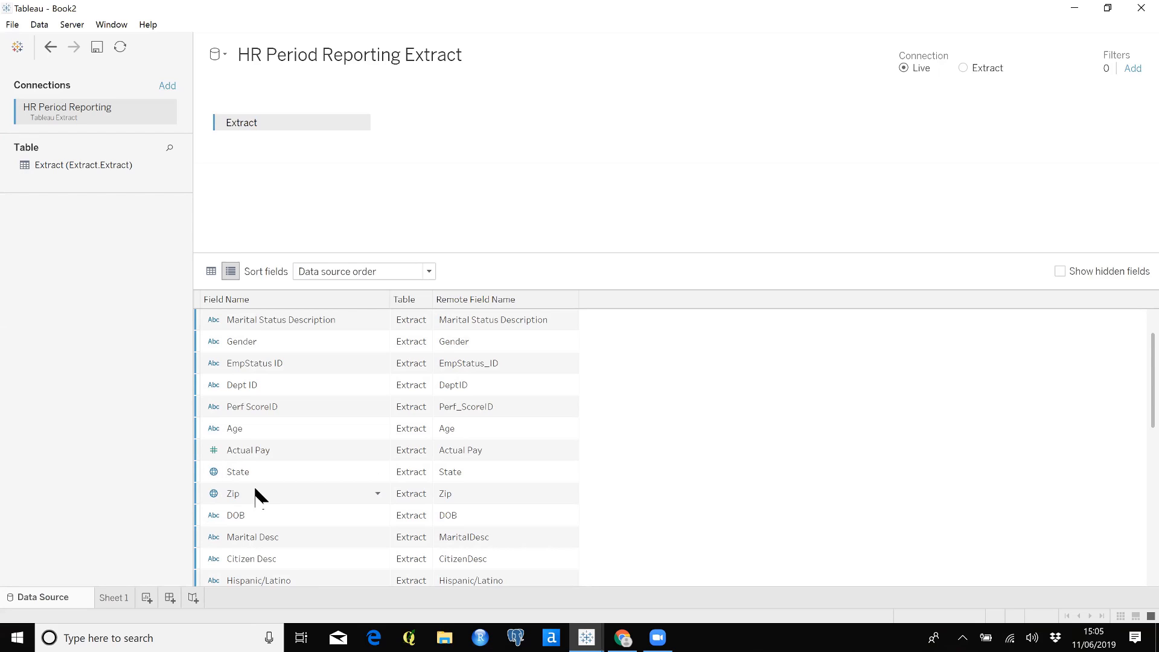
pyautogui.scroll(-2, 255, 490)
pyautogui.scroll(-2, 257, 495)
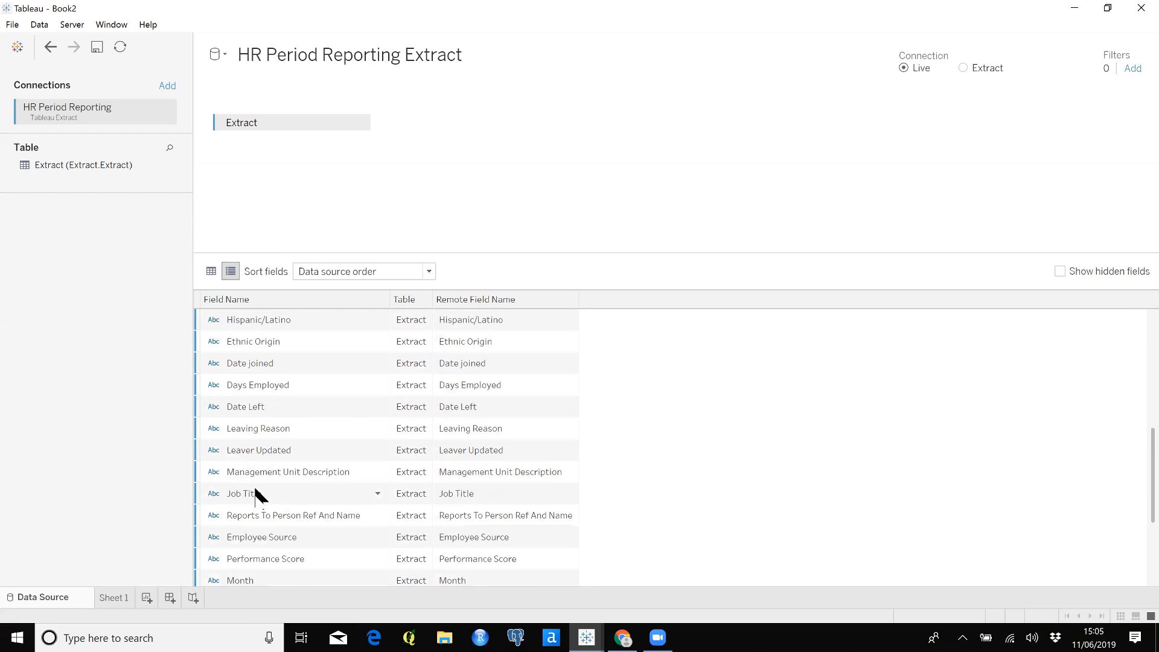
pyautogui.scroll(-2, 255, 495)
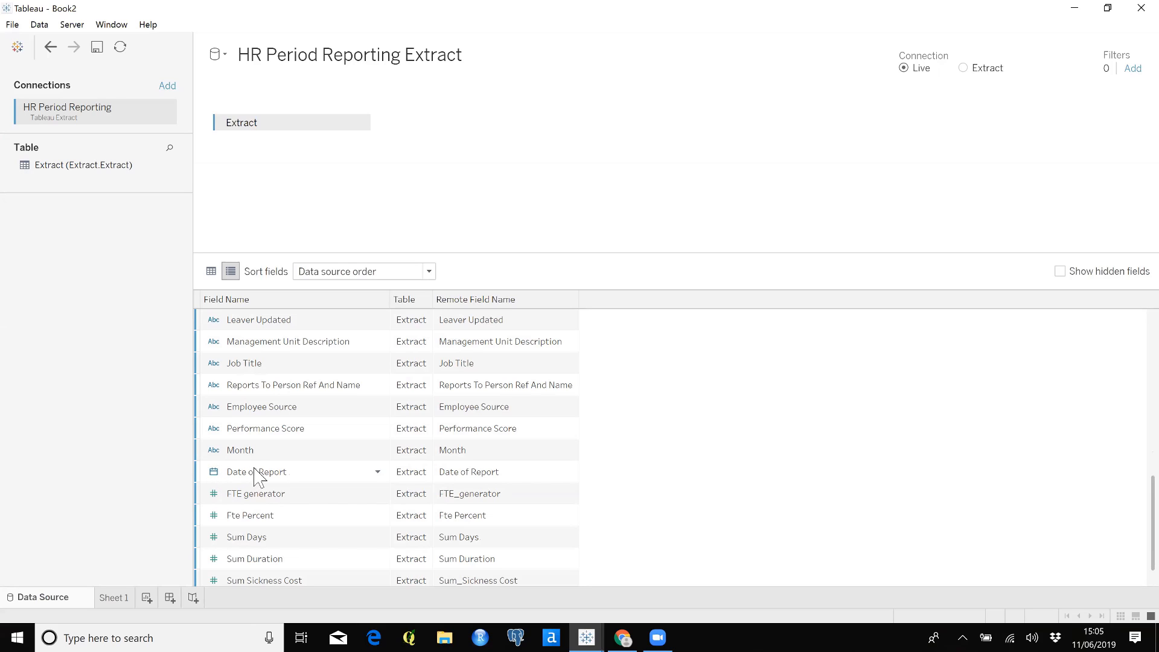
pyautogui.scroll(5, 253, 476)
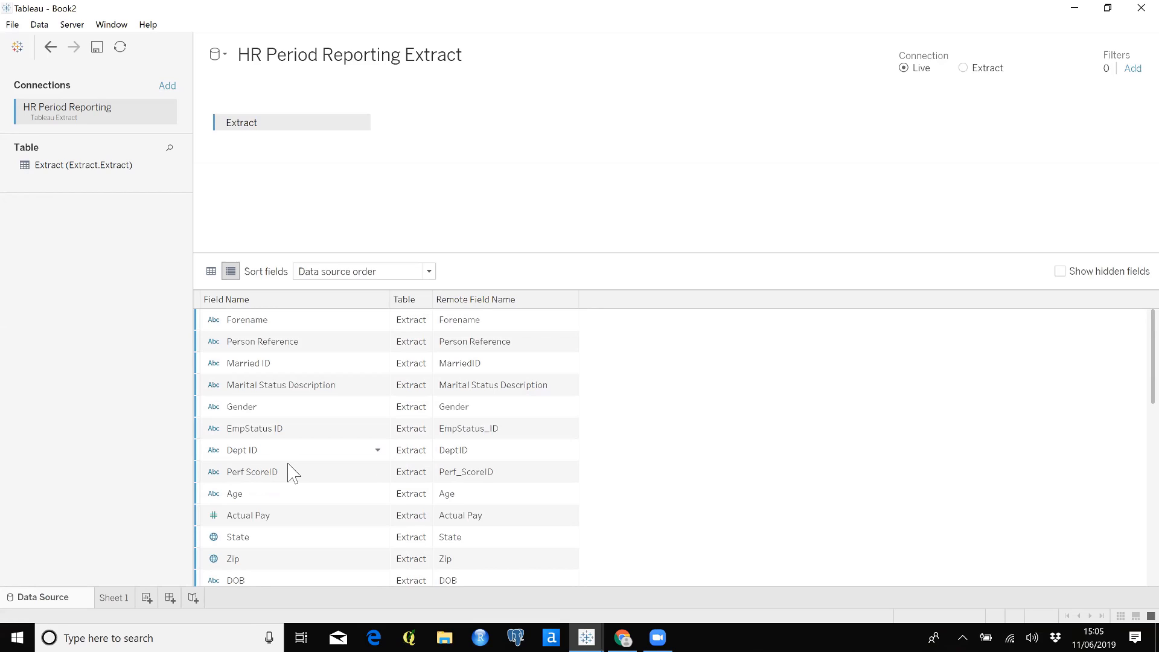
pyautogui.press('ctrl')
pyautogui.press('ctrl')
# Return to the data grid and change the data types of Perf ScoreID and Age to whole number
pyautogui.click(211, 271)
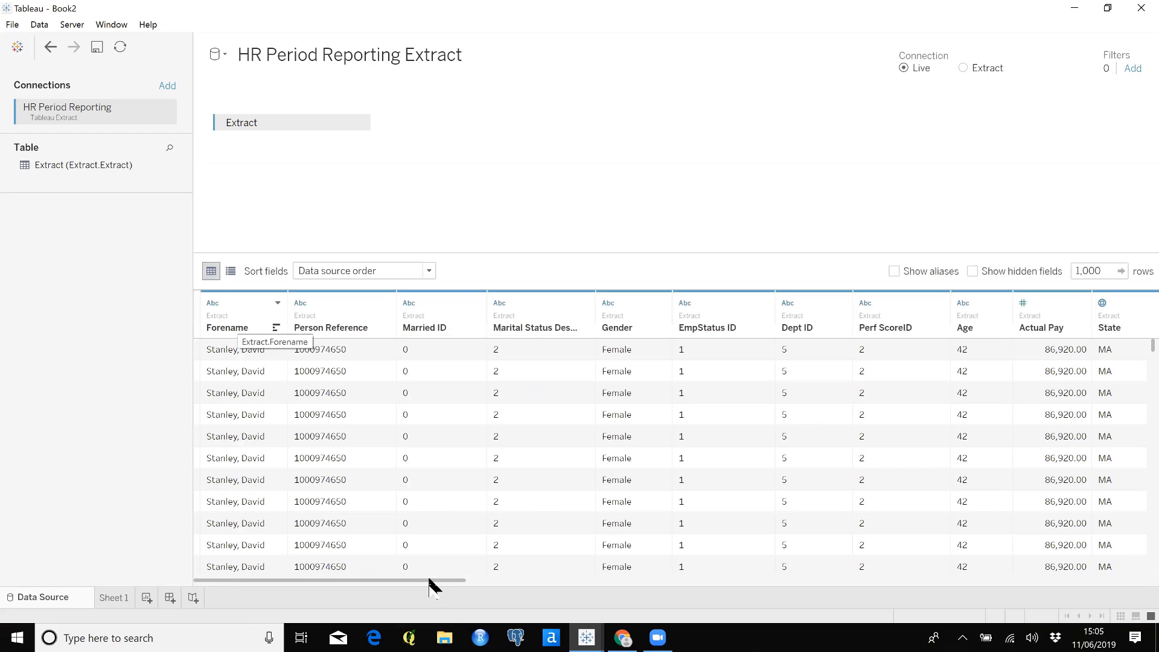
pyautogui.moveTo(437, 581); pyautogui.dragTo(536, 598)
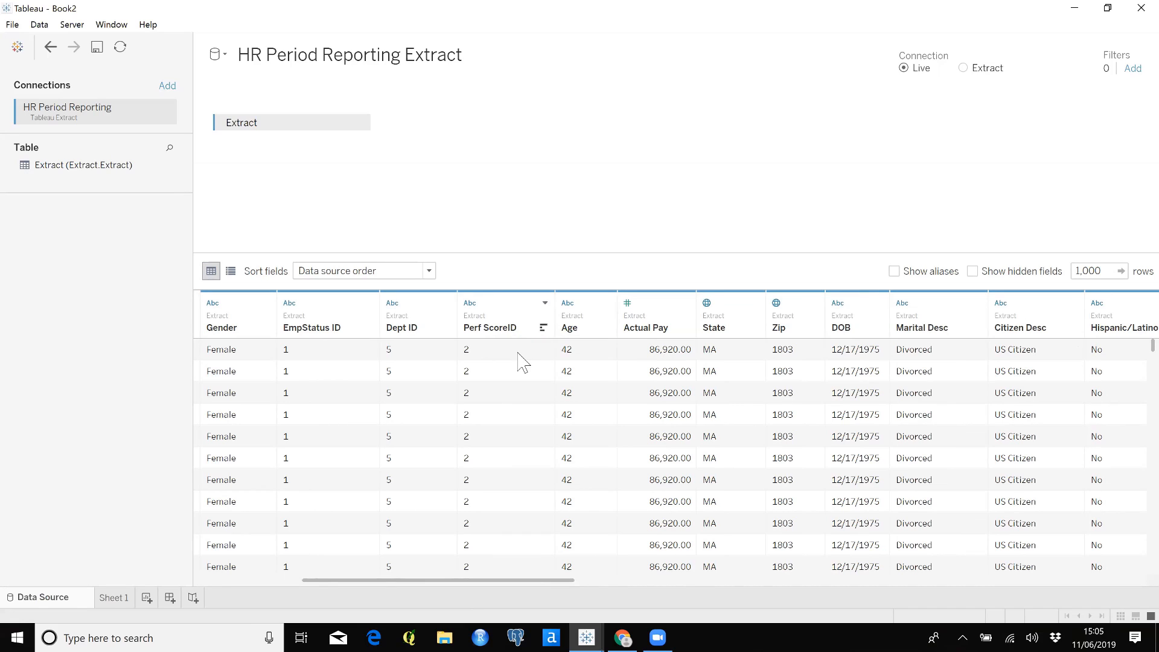
pyautogui.click(472, 304)
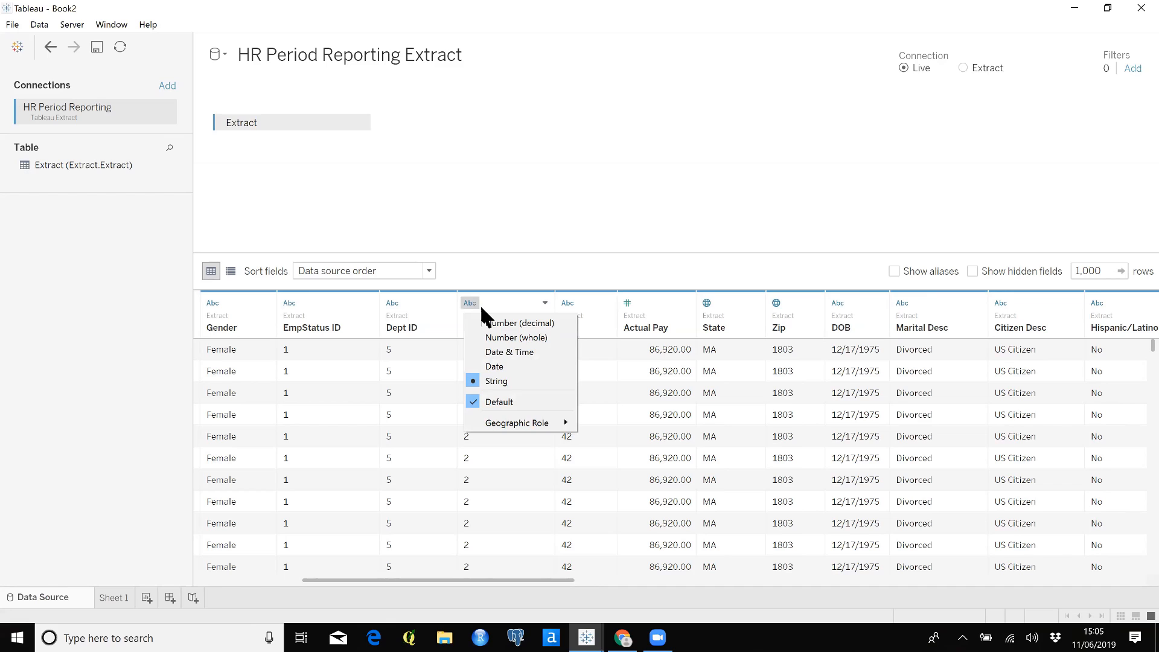
pyautogui.click(528, 337)
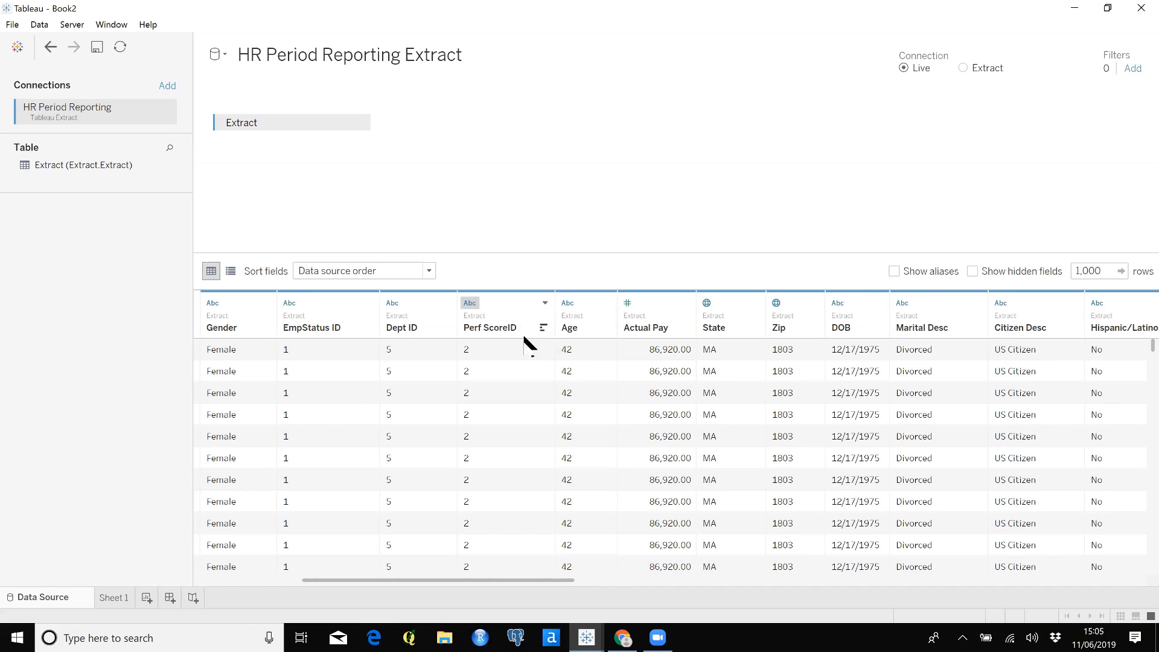
pyautogui.click(558, 303)
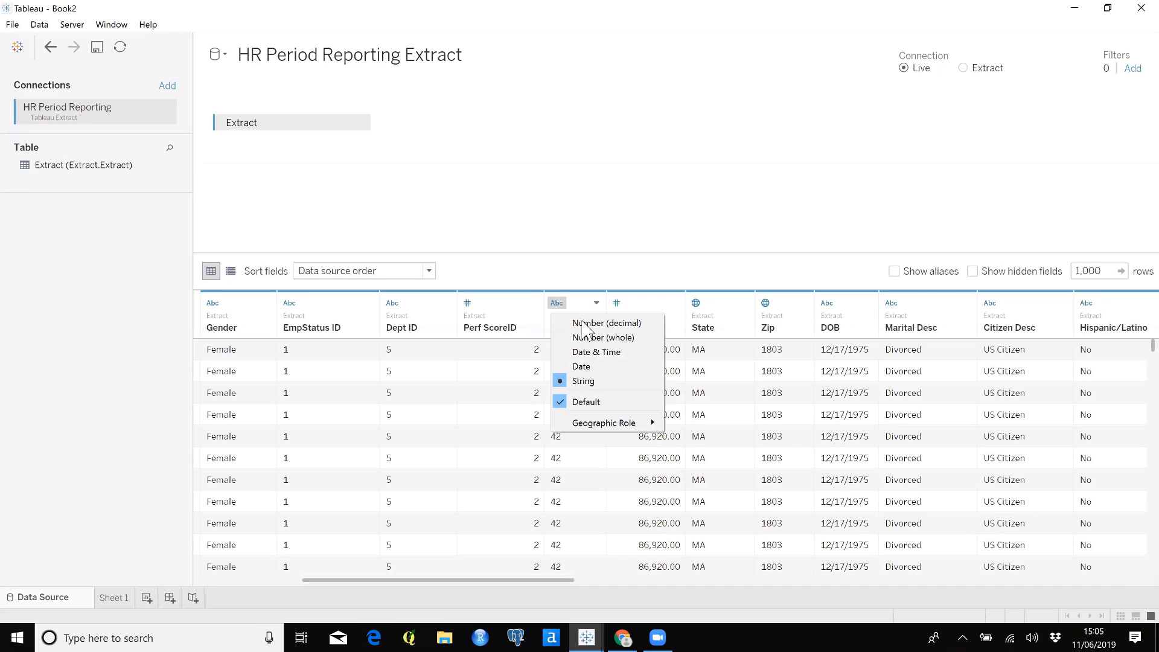
pyautogui.click(585, 339)
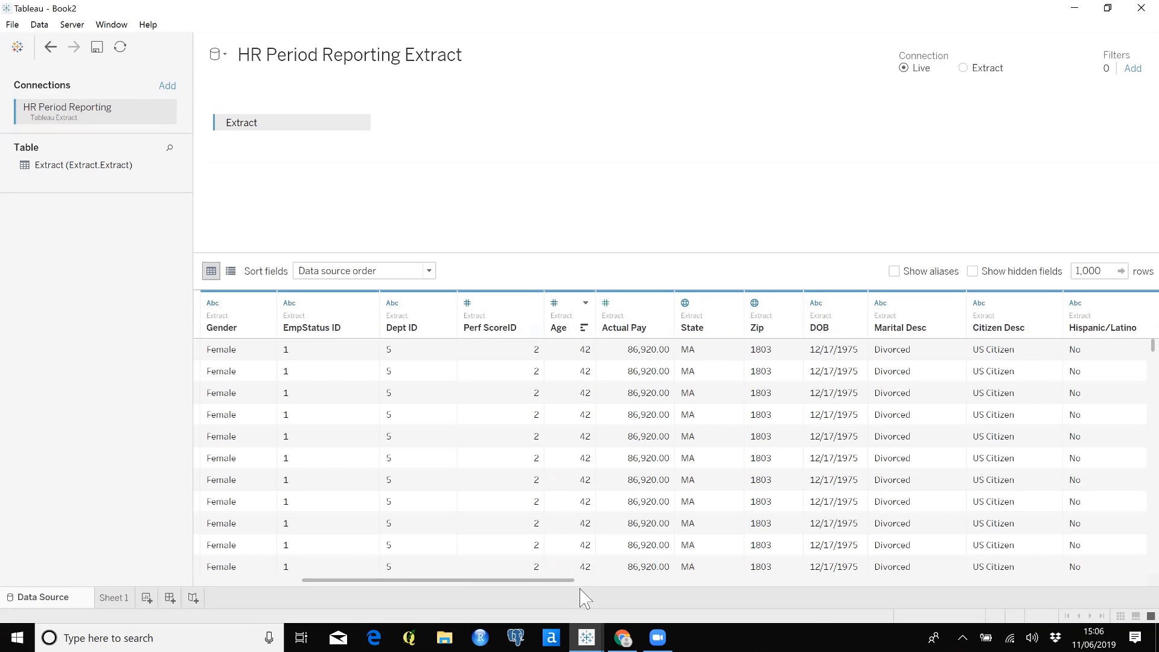
# Switch to the starter workbook and show the distinct count of Employee ID as text on the Getting started sheet
pyautogui.moveTo(584, 634)
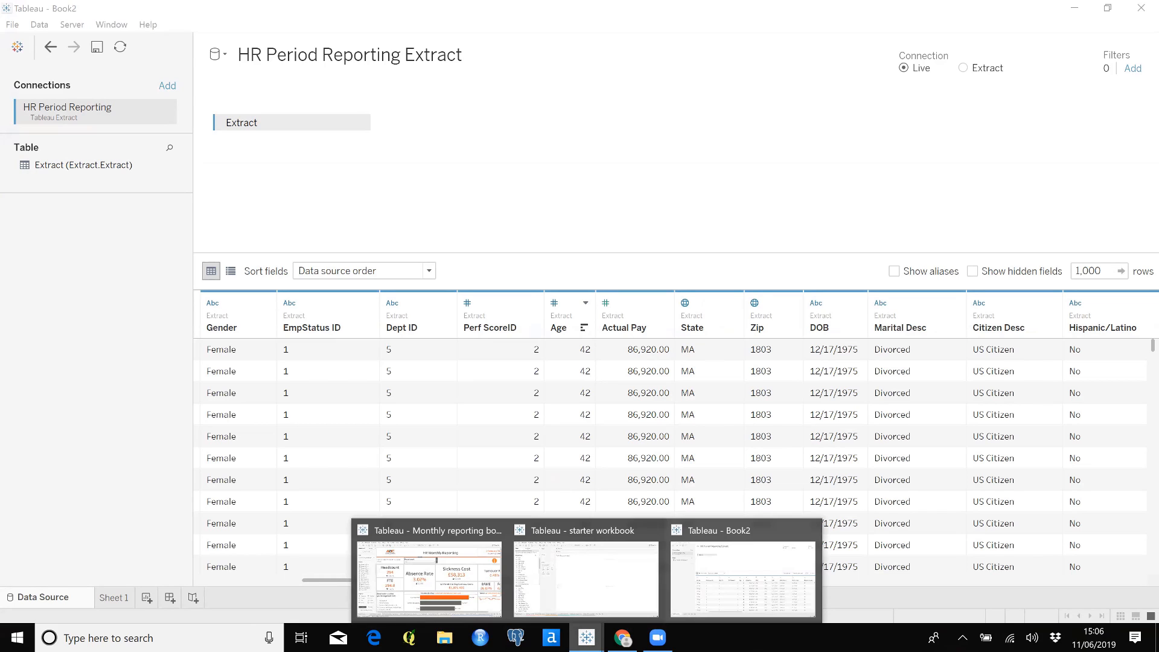
pyautogui.click(599, 597)
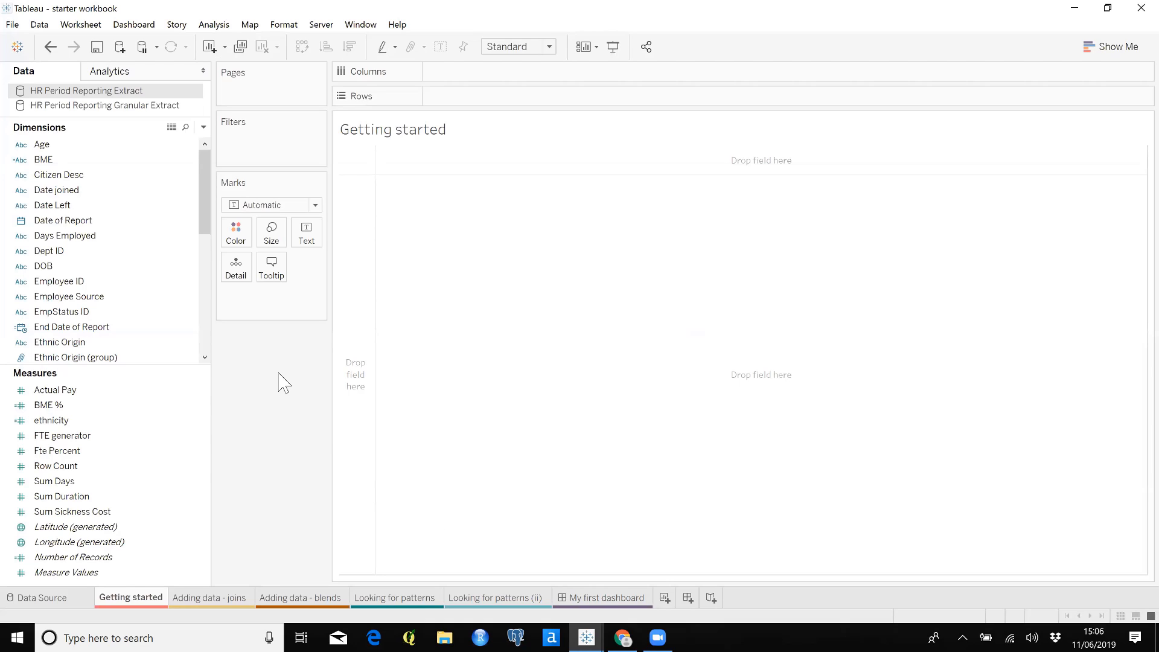
pyautogui.click(178, 300)
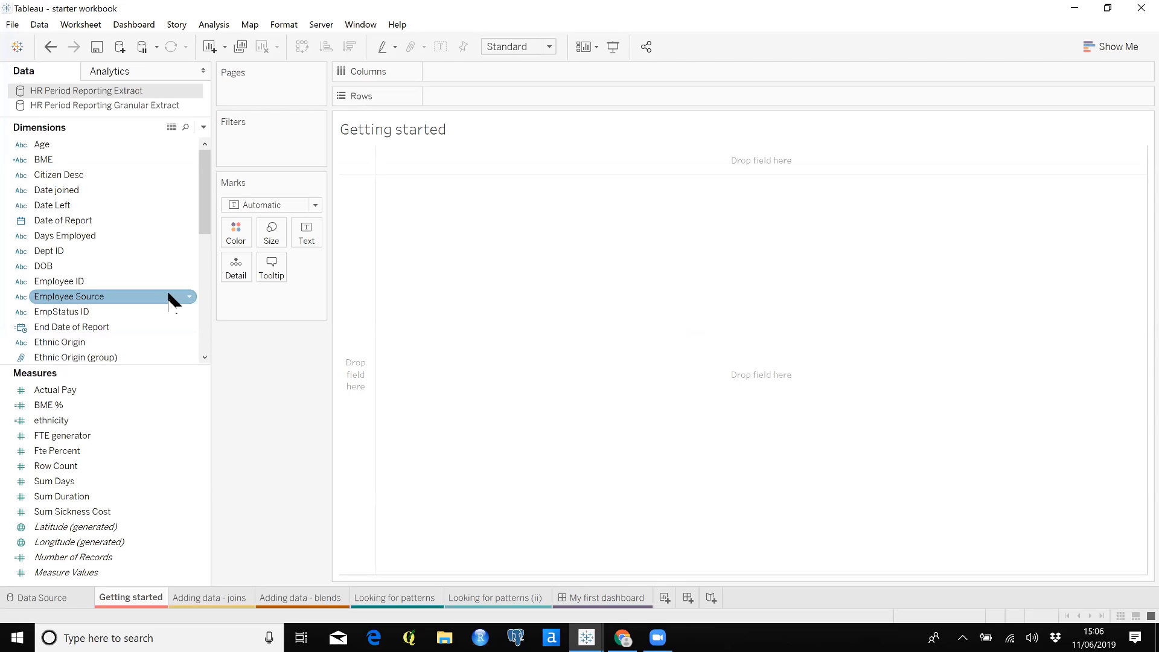
pyautogui.click(174, 284)
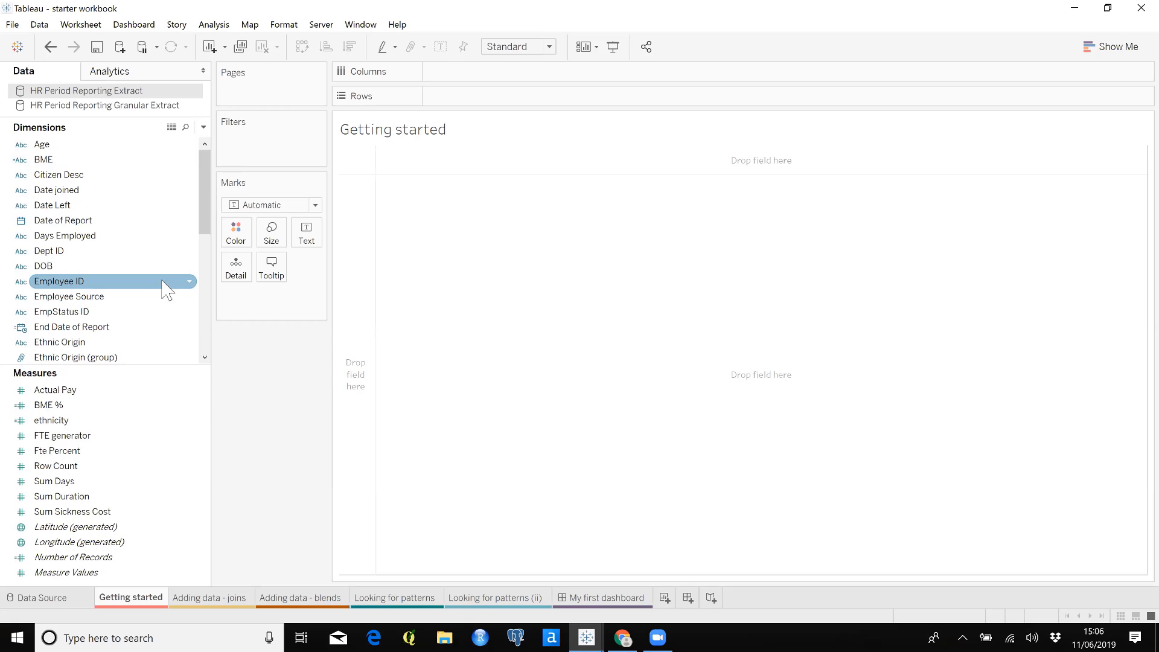
pyautogui.moveTo(158, 284); pyautogui.dragTo(313, 246)
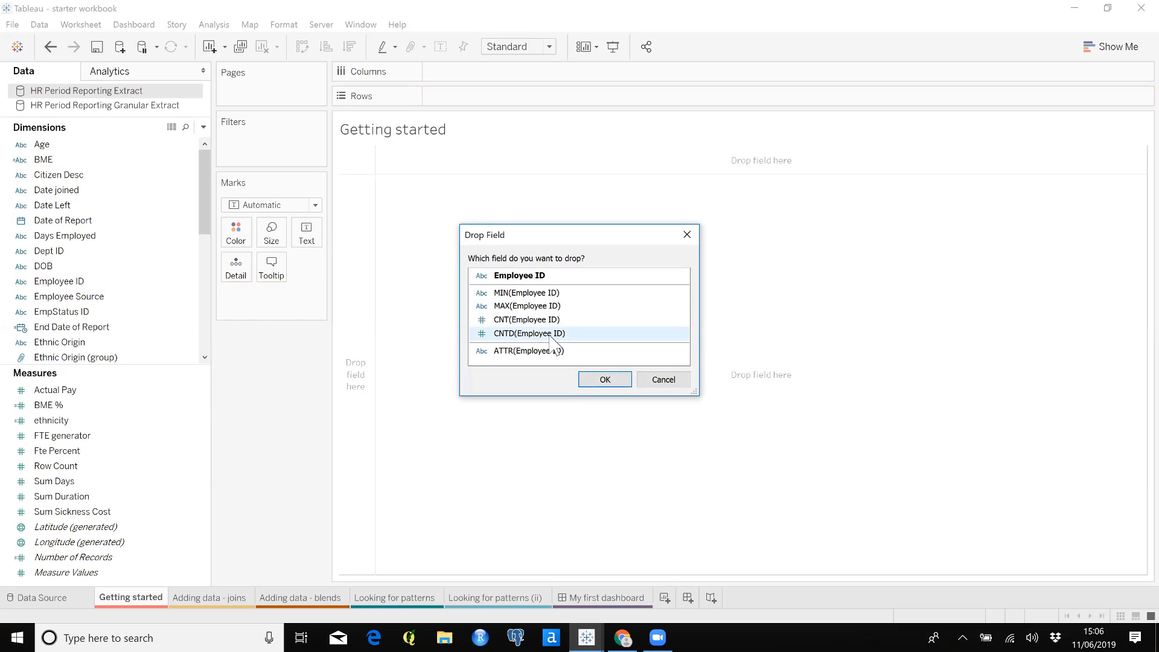
pyautogui.click(551, 336)
pyautogui.click(612, 381)
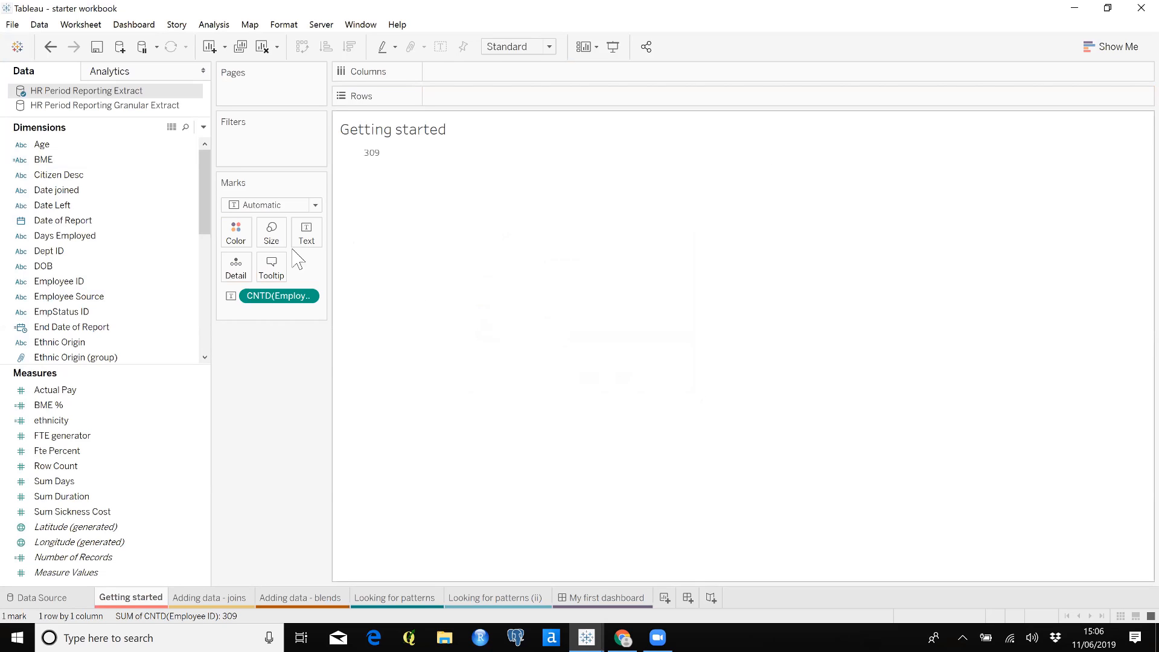
# Set the font size of the Employee ID count's text label to 36
pyautogui.click(305, 233)
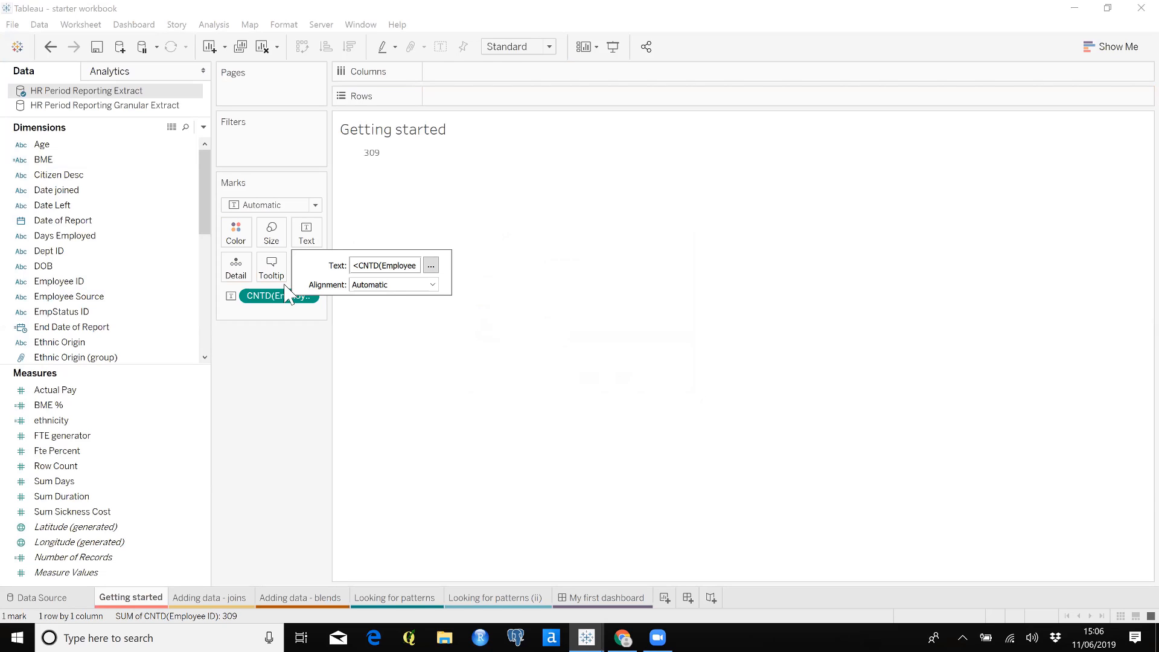
pyautogui.click(430, 265)
pyautogui.moveTo(711, 193); pyautogui.dragTo(543, 184)
pyautogui.click(383, 163)
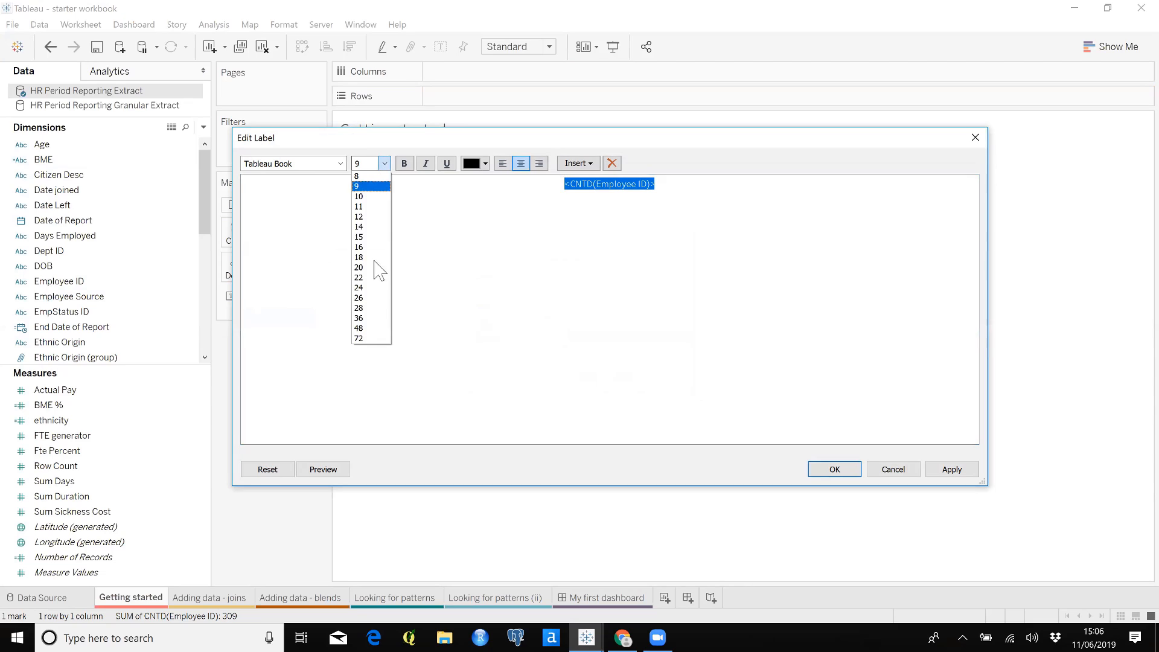
pyautogui.click(377, 310)
pyautogui.click(951, 469)
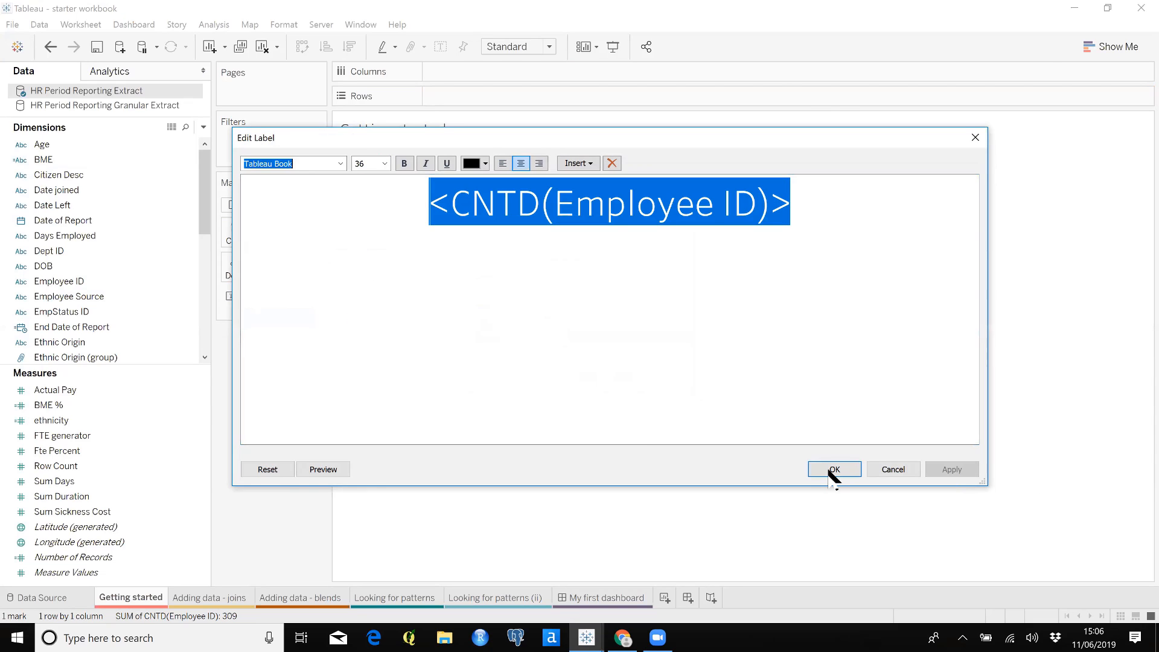
pyautogui.click(834, 468)
pyautogui.click(294, 386)
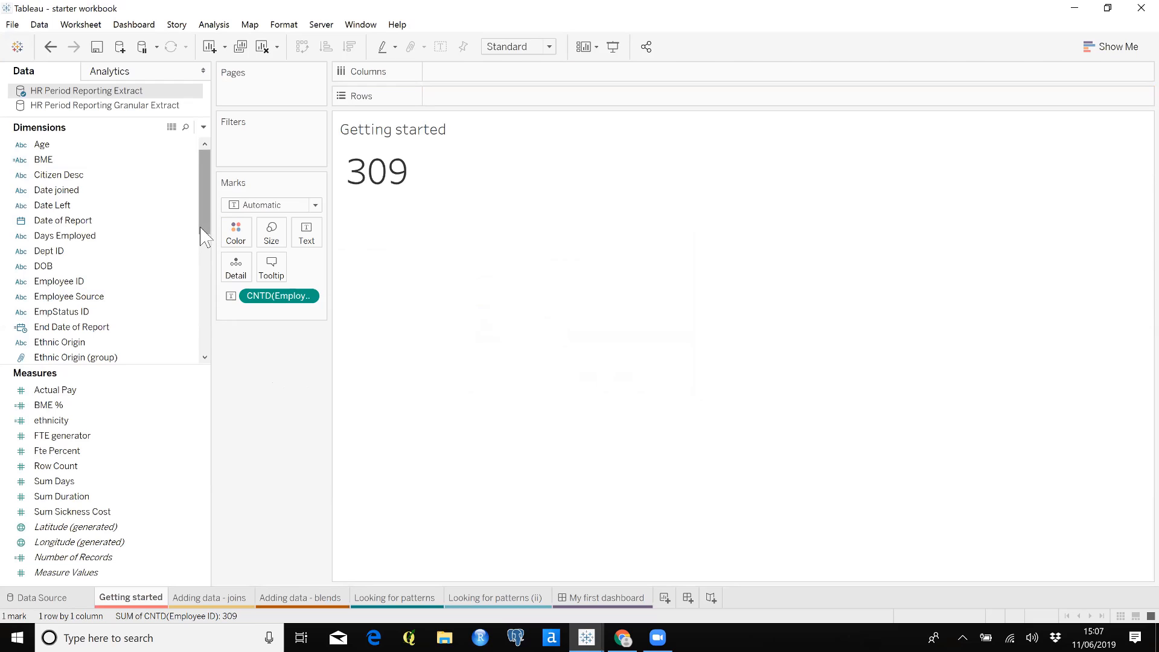
# Break the employee count down by Management Unit Description in columns and widen the resulting table
pyautogui.moveTo(202, 237); pyautogui.dragTo(207, 329)
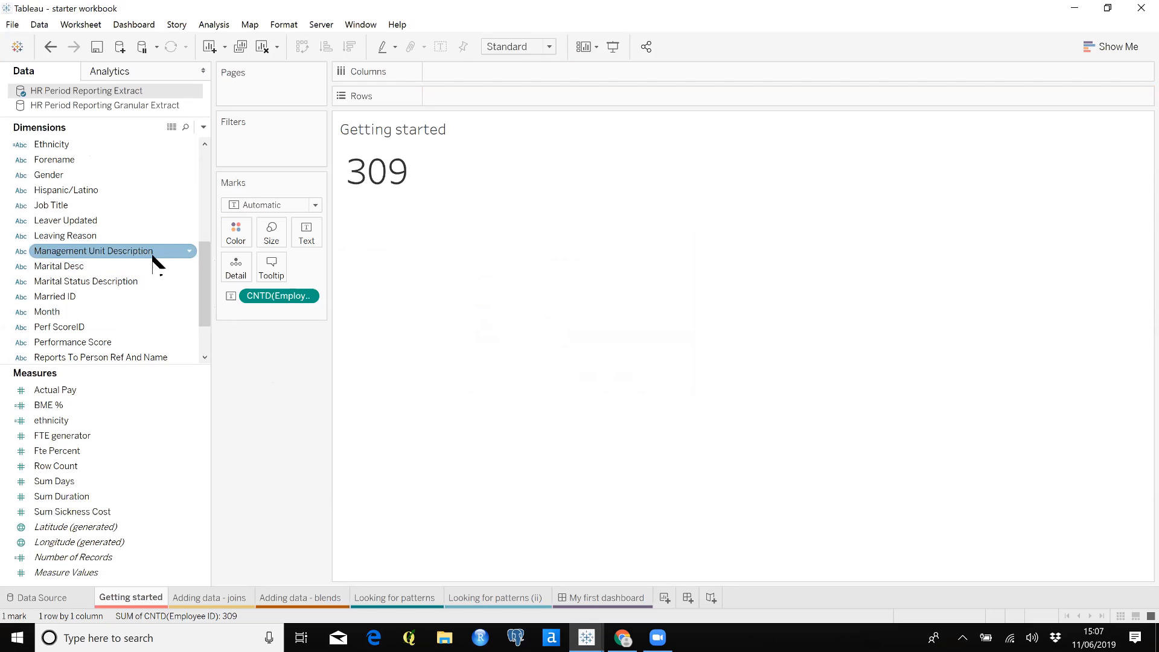
pyautogui.moveTo(154, 253); pyautogui.dragTo(566, 80)
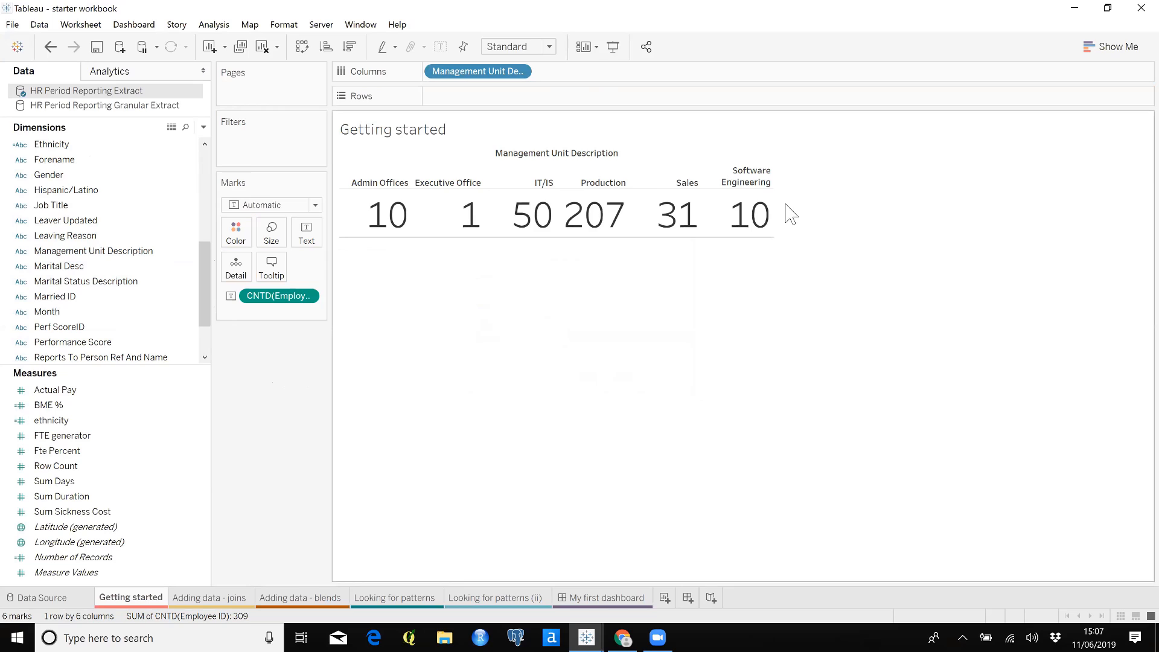
pyautogui.moveTo(774, 208); pyautogui.dragTo(909, 207)
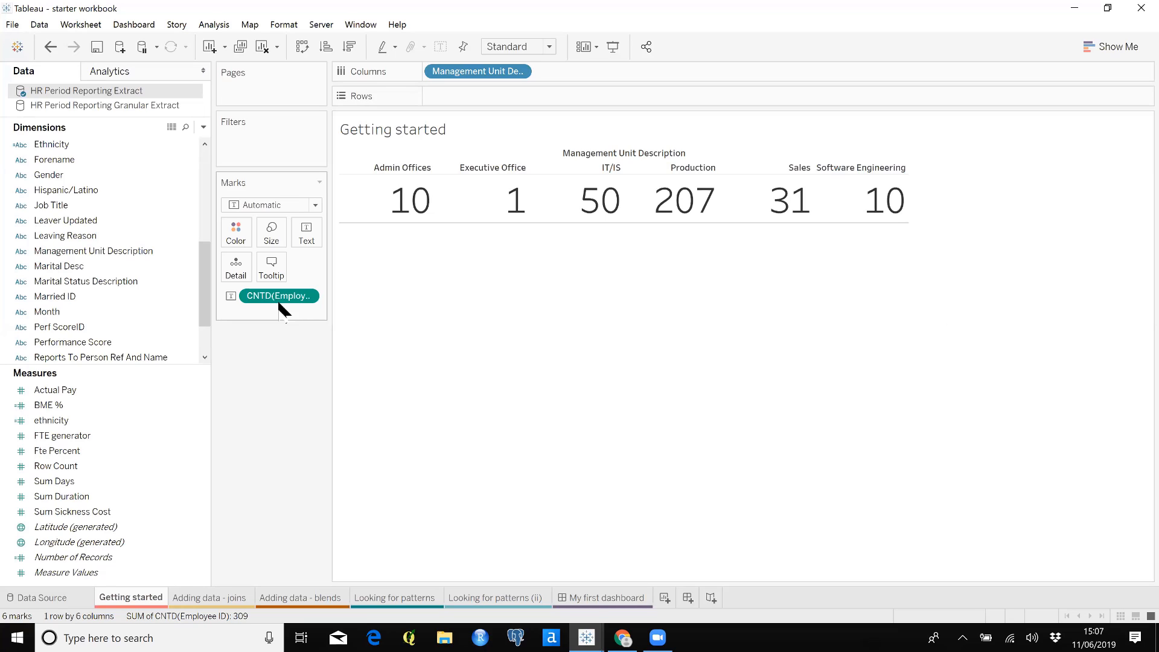
# Move the distinct Employee ID count to rows to make a bar chart, and sort the management units in descending order
pyautogui.moveTo(280, 304); pyautogui.dragTo(474, 108)
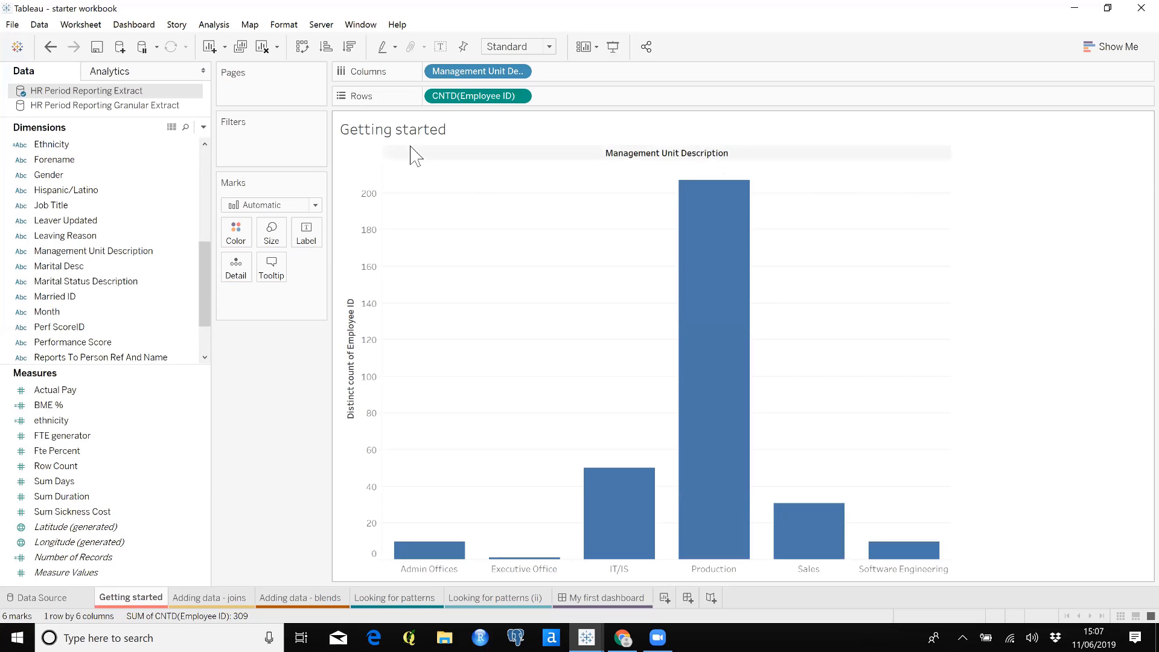
pyautogui.click(350, 49)
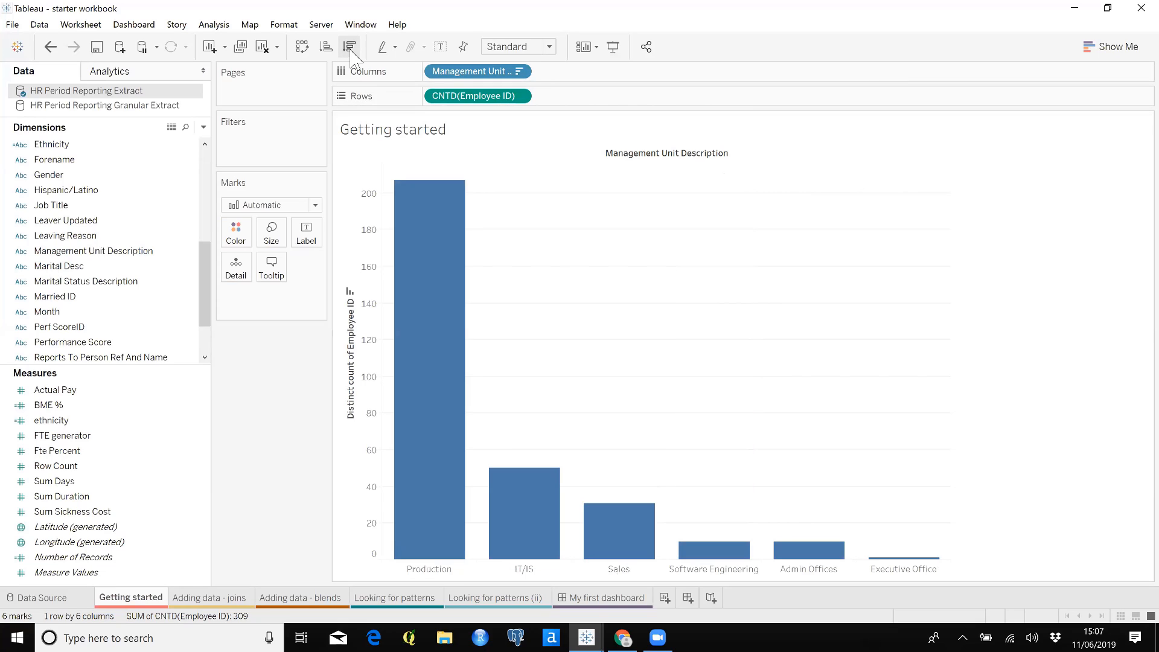
# Hide the header of the distinct count axis and show mark labels on the bars
pyautogui.rightClick(356, 375)
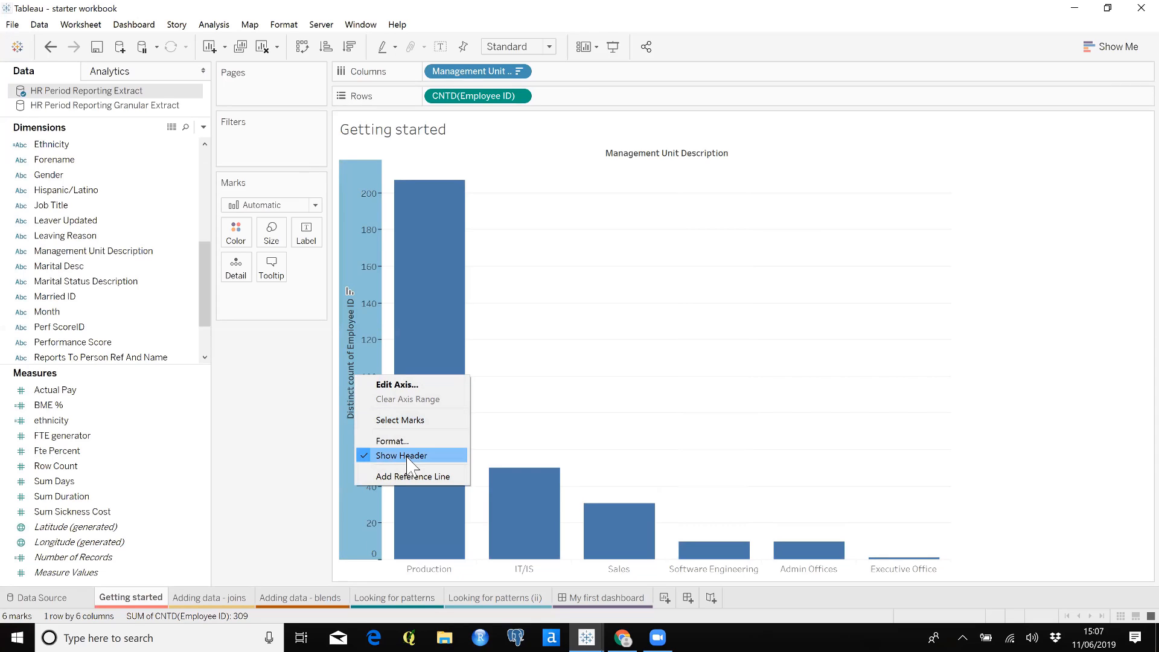
pyautogui.click(409, 459)
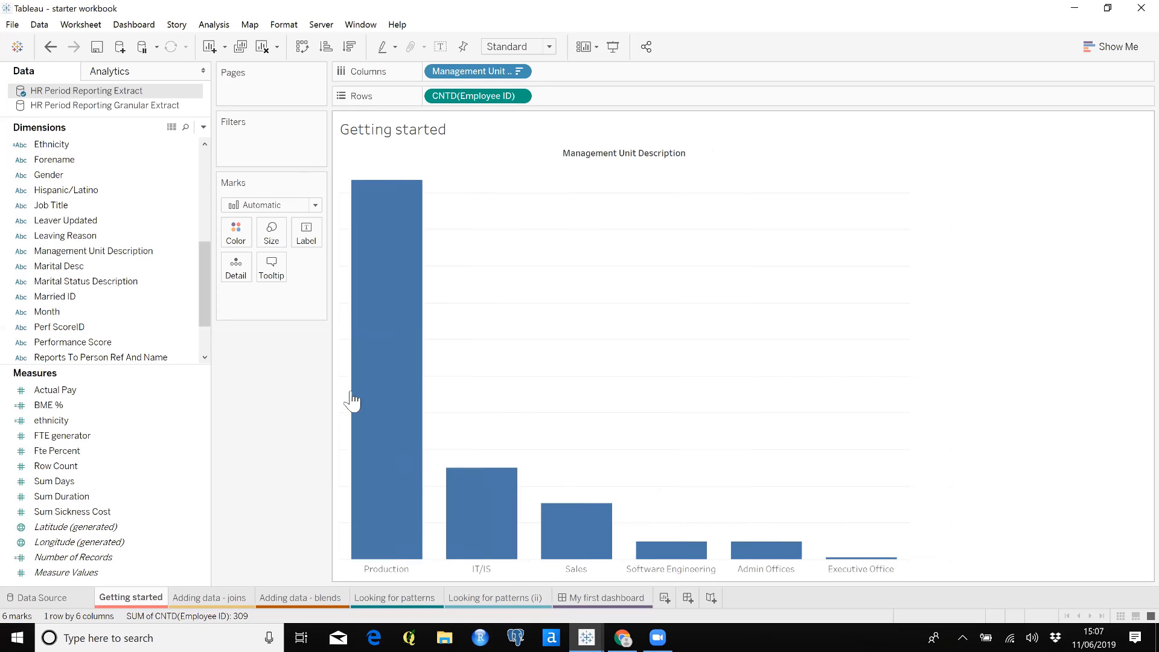
pyautogui.click(310, 245)
pyautogui.click(339, 265)
pyautogui.click(232, 354)
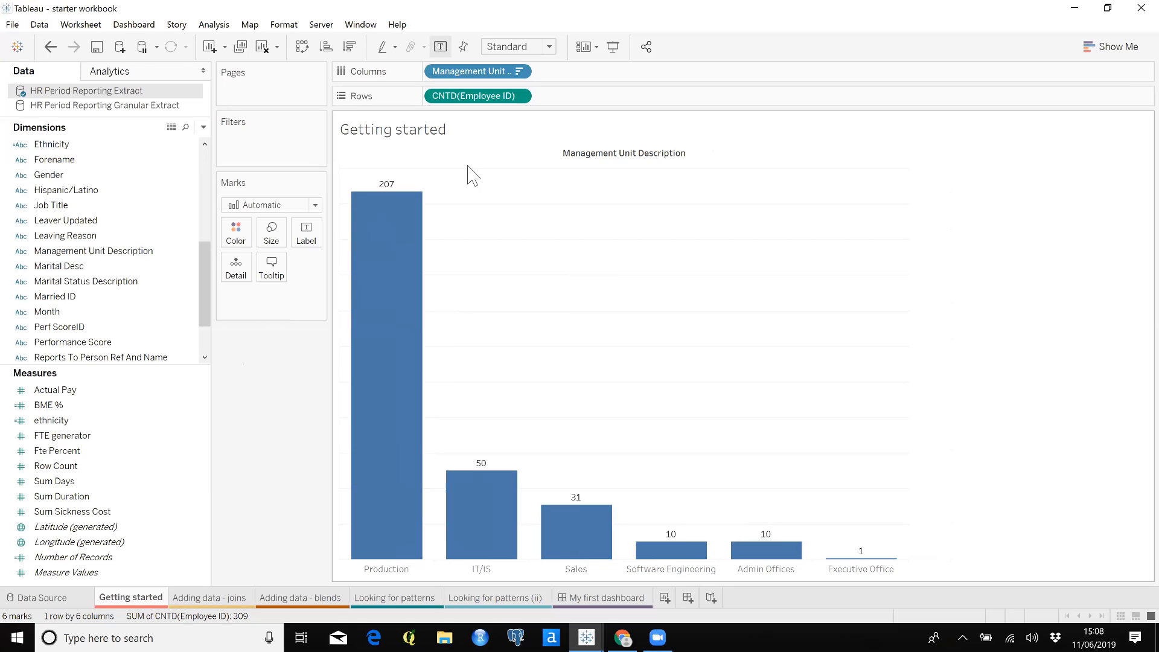
# Show the distinct Employee ID count in rows as a percent of total using a quick table calculation
pyautogui.click(510, 96)
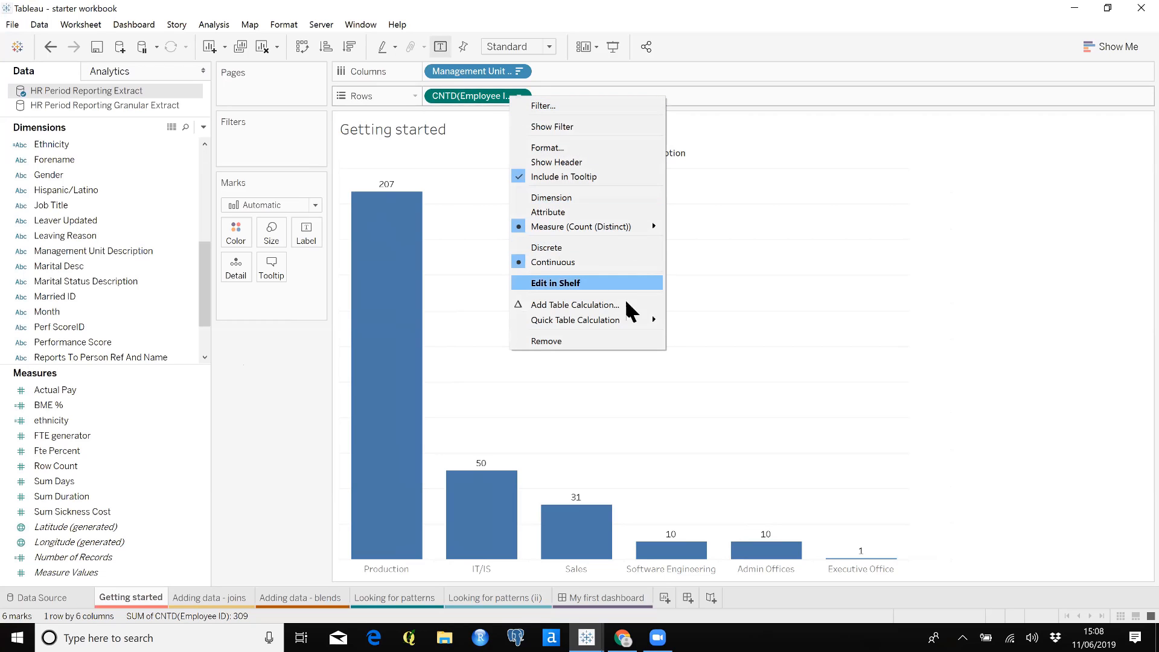
pyautogui.moveTo(645, 321)
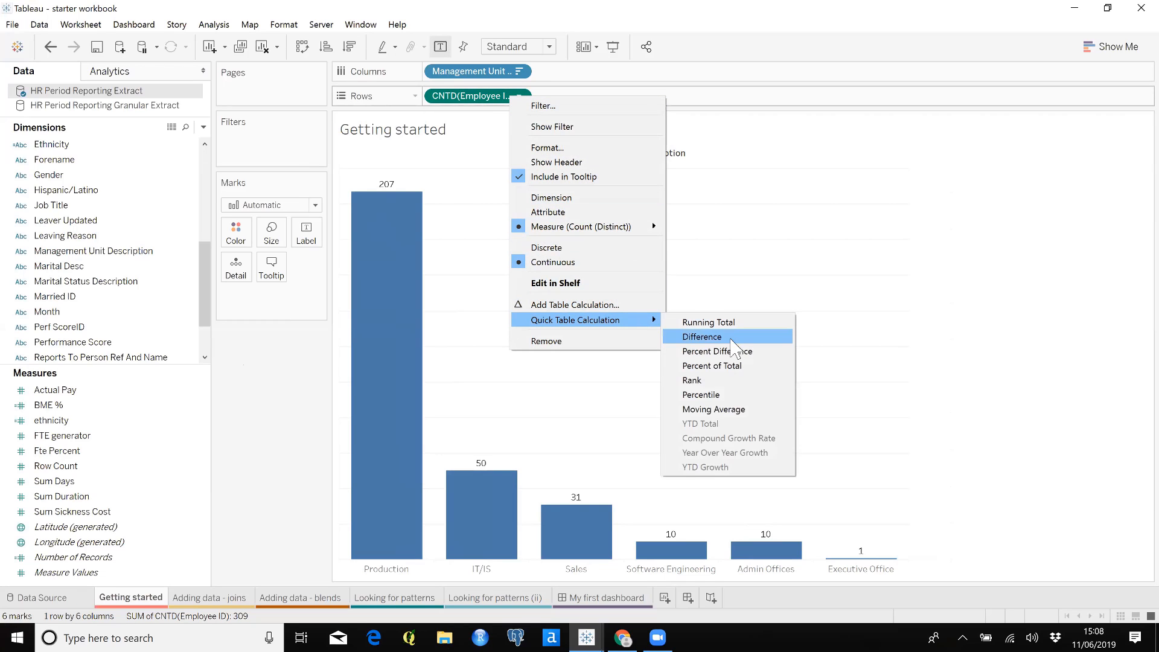
pyautogui.click(753, 371)
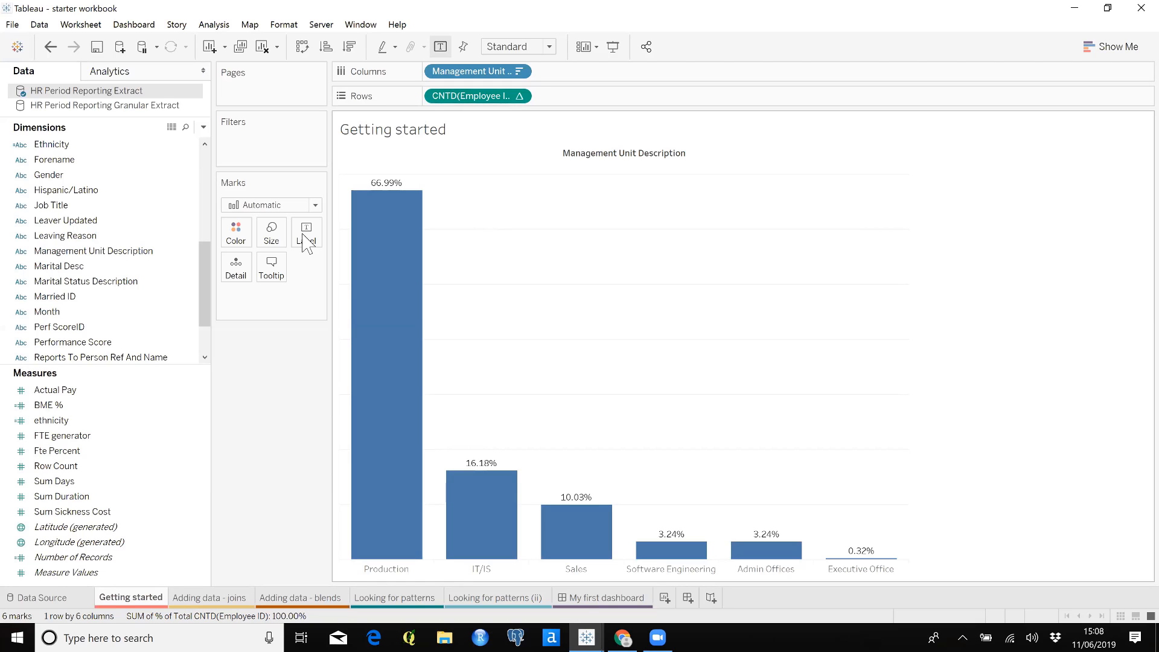
# Replace Management Unit Description in columns with Date of Report at continuous month level to make a line chart
pyautogui.moveTo(205, 307); pyautogui.dragTo(205, 222)
pyautogui.moveTo(100, 211); pyautogui.dragTo(476, 73)
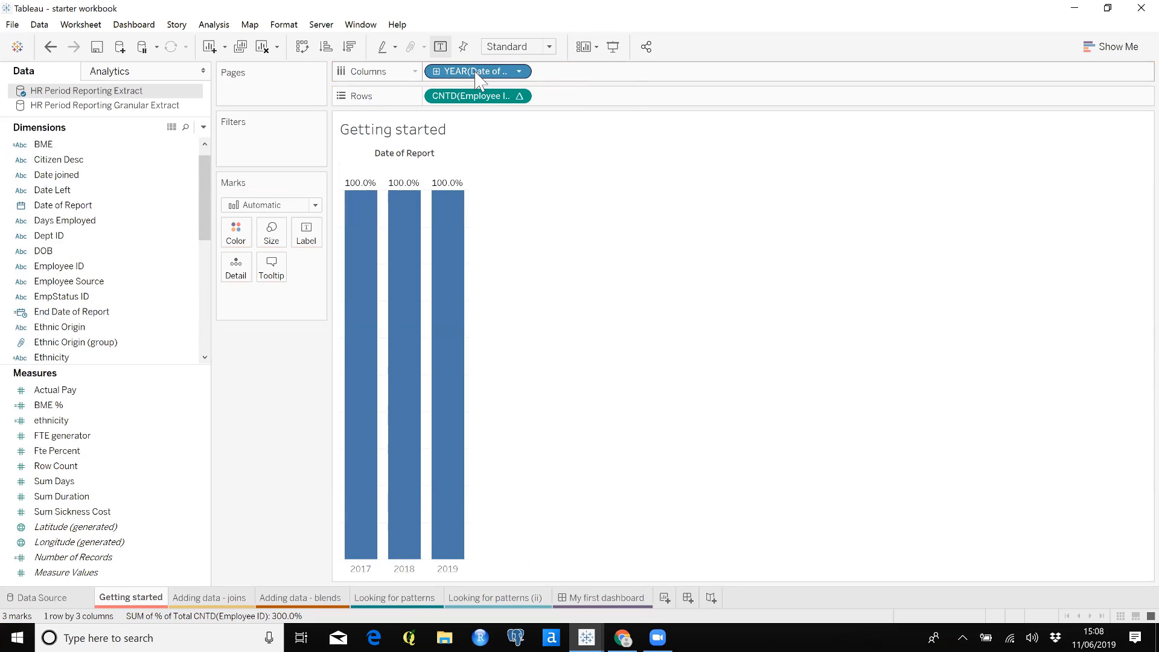
pyautogui.rightClick(476, 73)
pyautogui.click(523, 332)
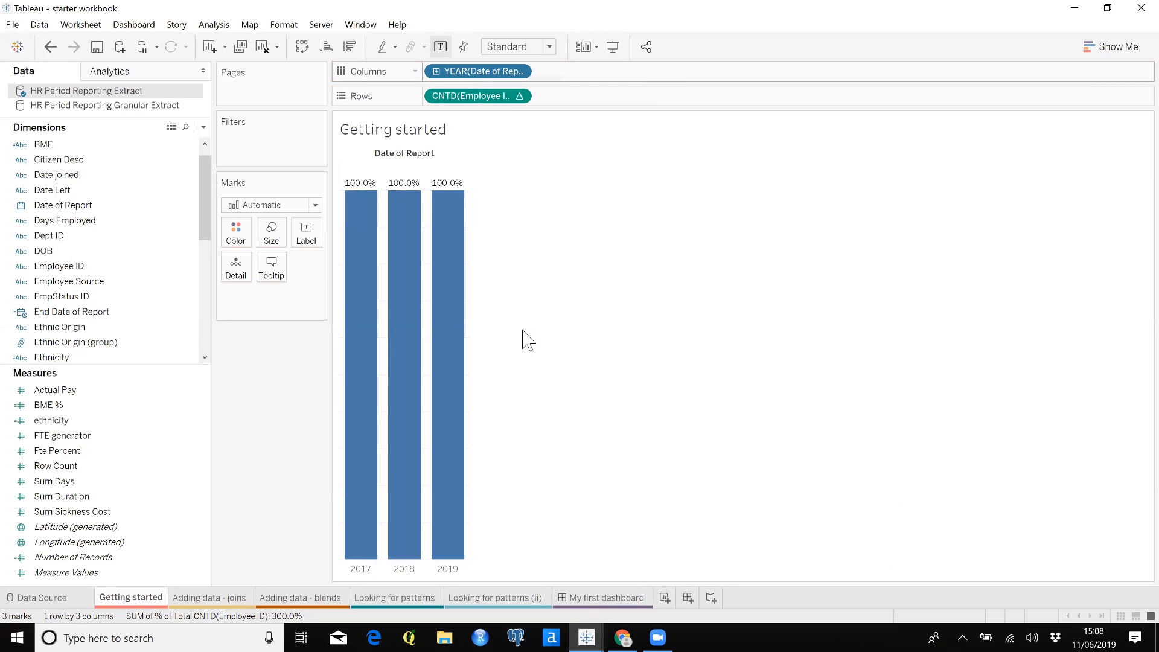
# Turn off the mark labels on the monthly line
pyautogui.click(313, 245)
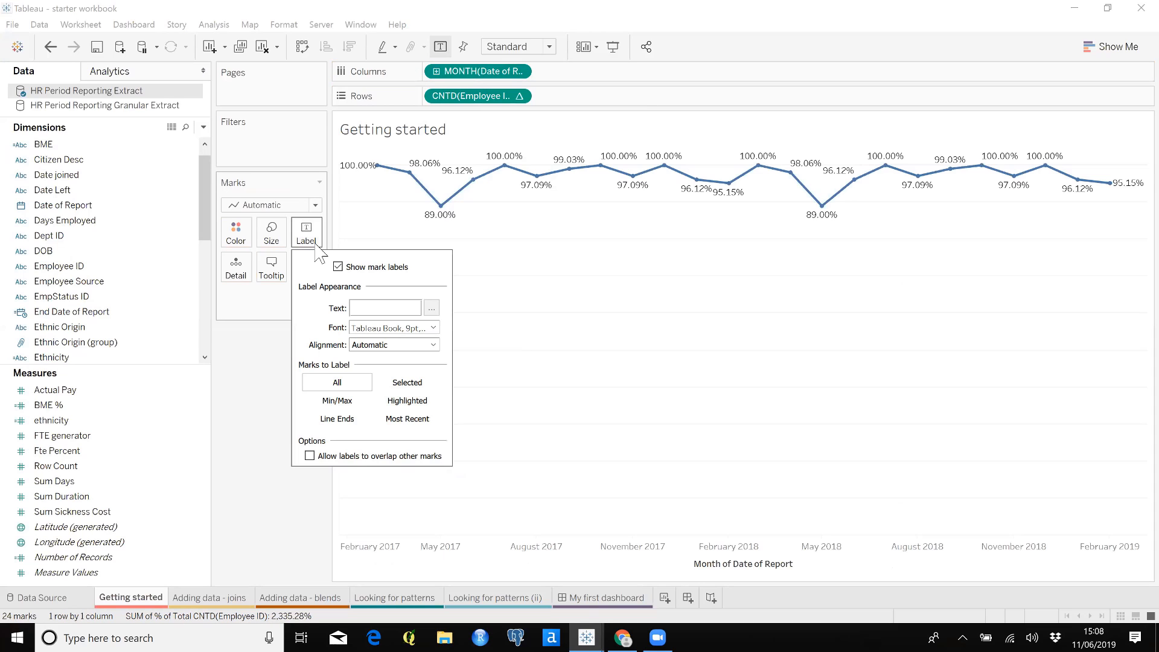
pyautogui.click(337, 267)
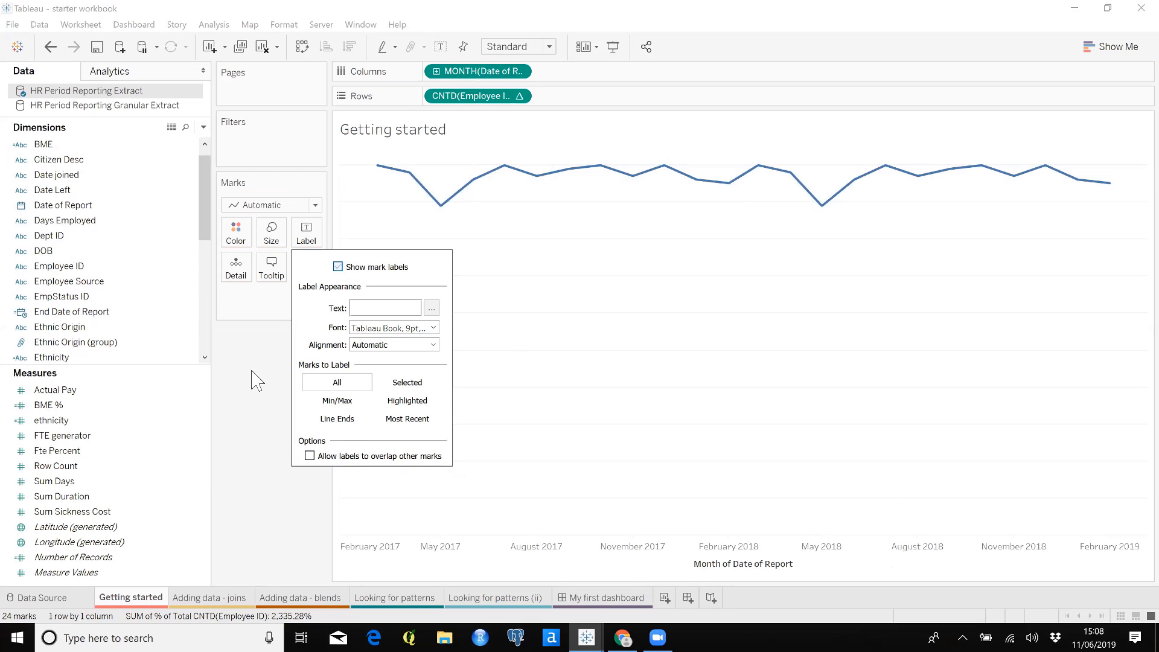
pyautogui.click(255, 379)
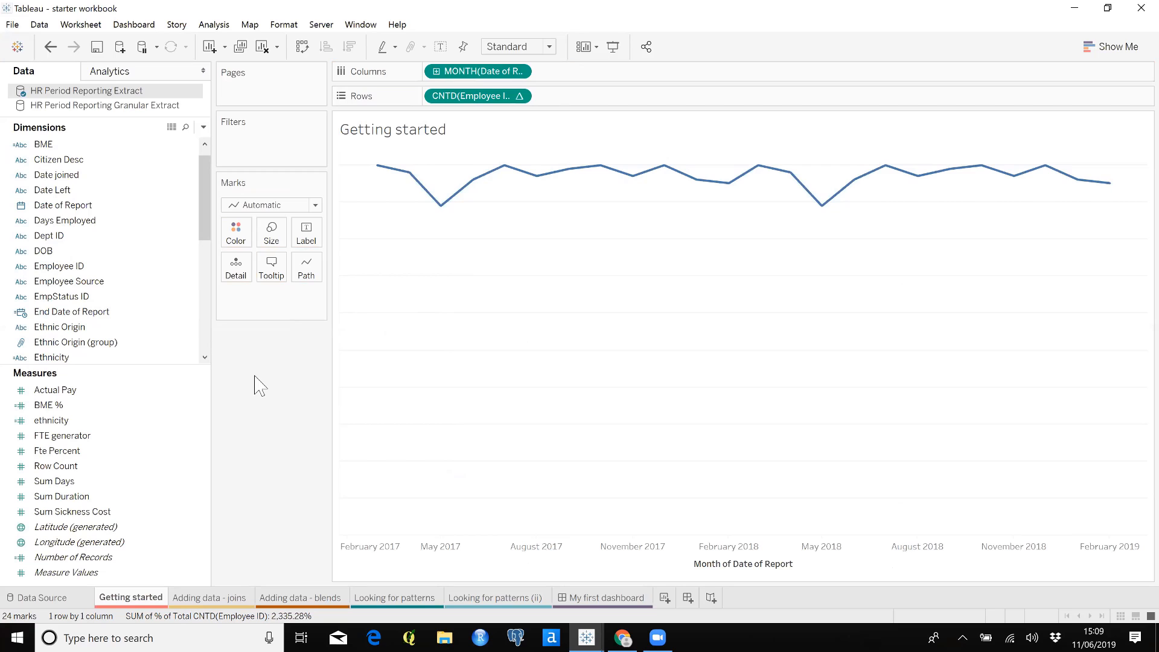
# Split the line by Management Unit Description as detail and label each line with its management unit
pyautogui.moveTo(206, 232); pyautogui.dragTo(209, 308)
pyautogui.click(138, 298)
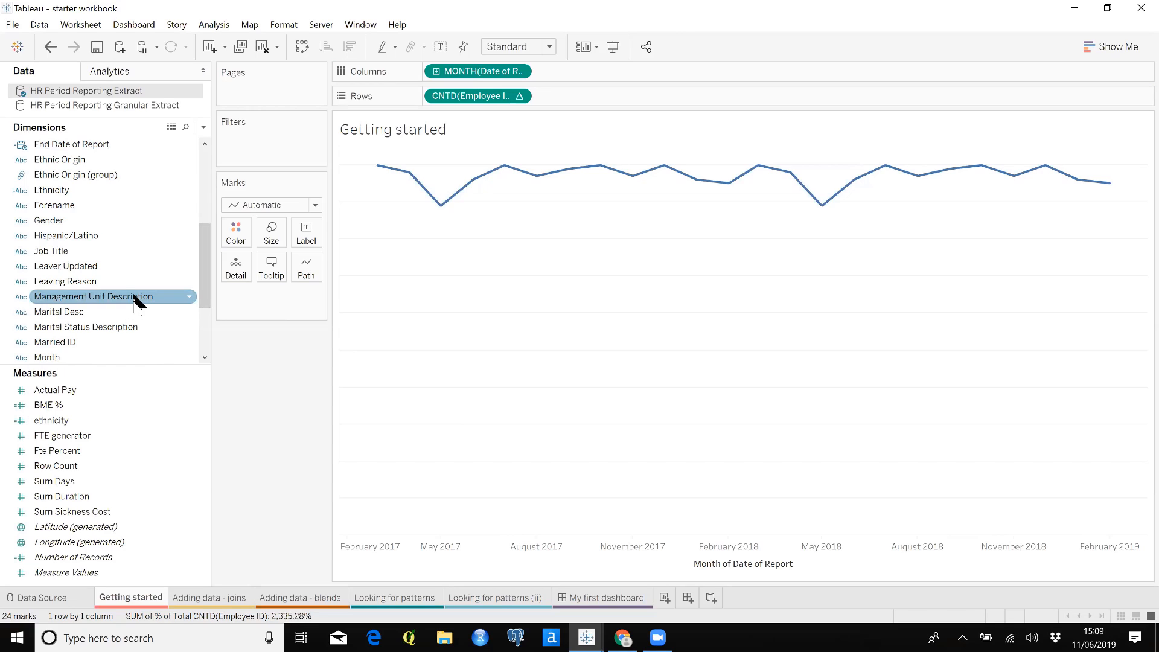
pyautogui.moveTo(135, 297); pyautogui.dragTo(235, 277)
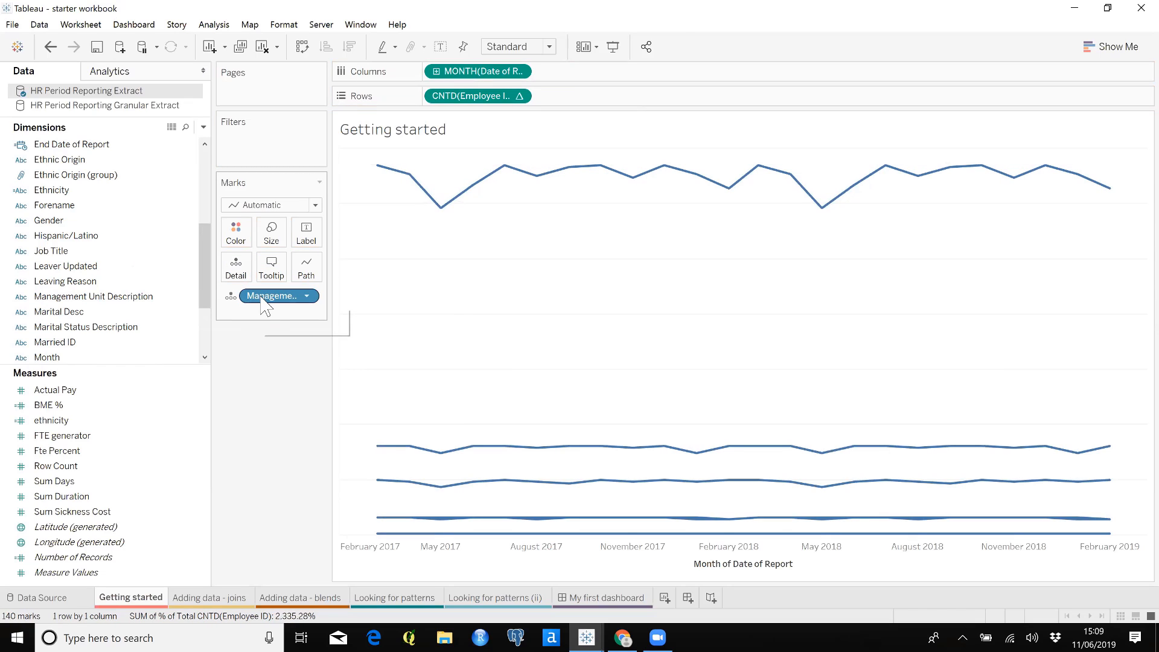
pyautogui.moveTo(261, 301); pyautogui.dragTo(306, 238)
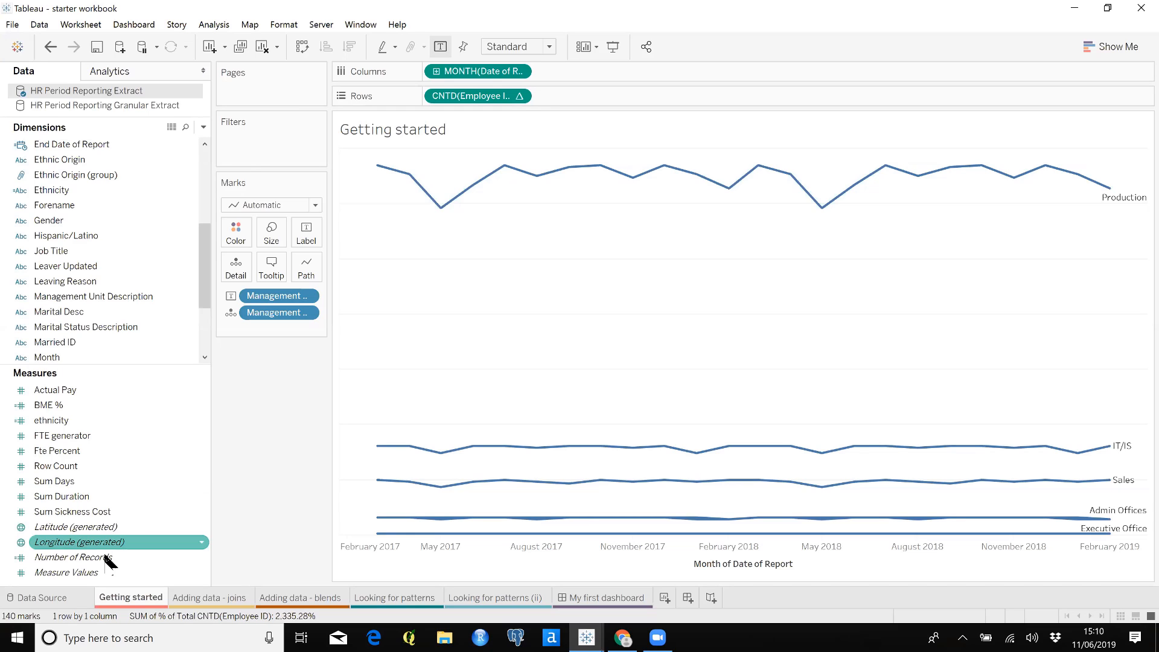
# Add a text file connection to the HR Period Reporting Extract data source using the adding data joins file
pyautogui.click(44, 598)
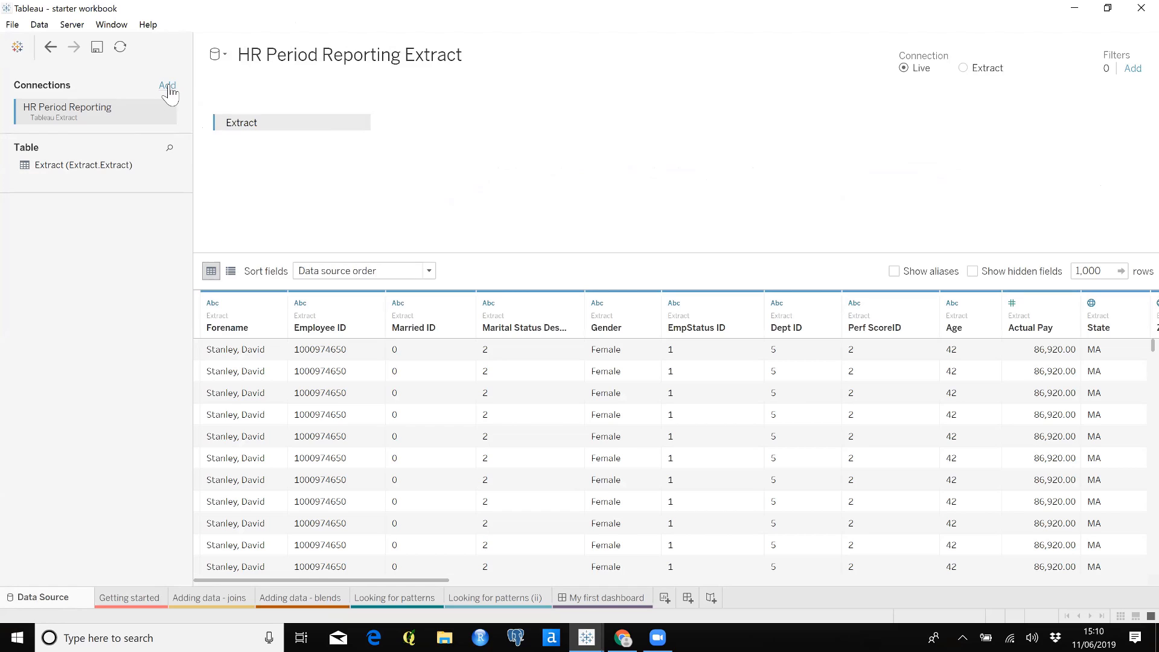
pyautogui.click(168, 87)
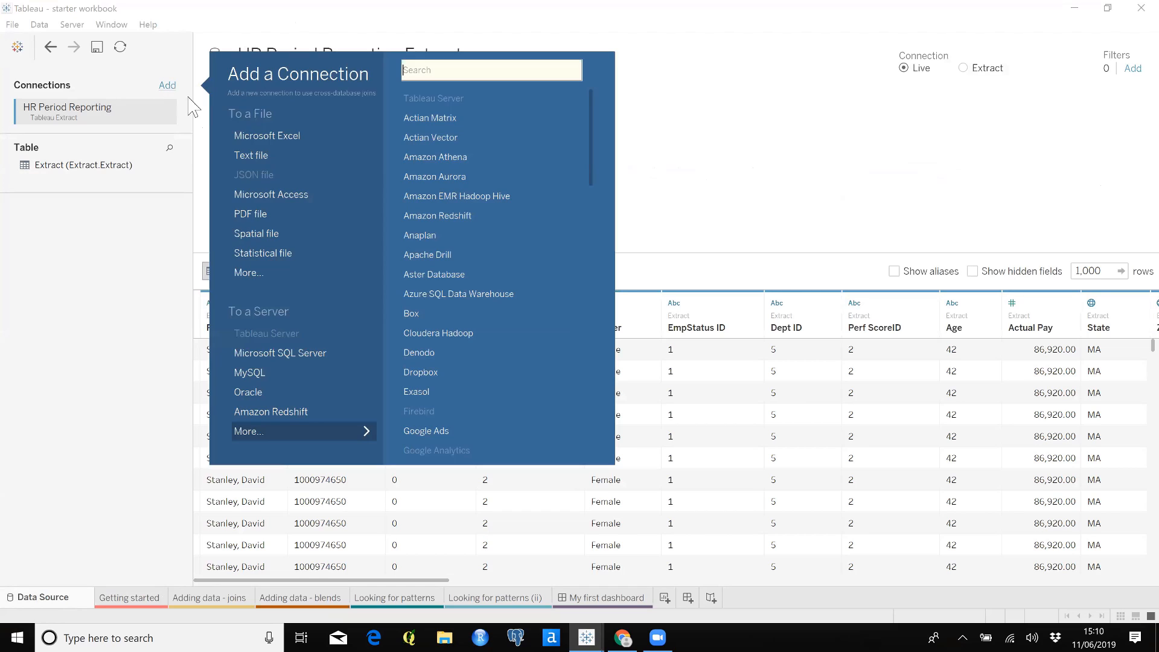
pyautogui.click(292, 164)
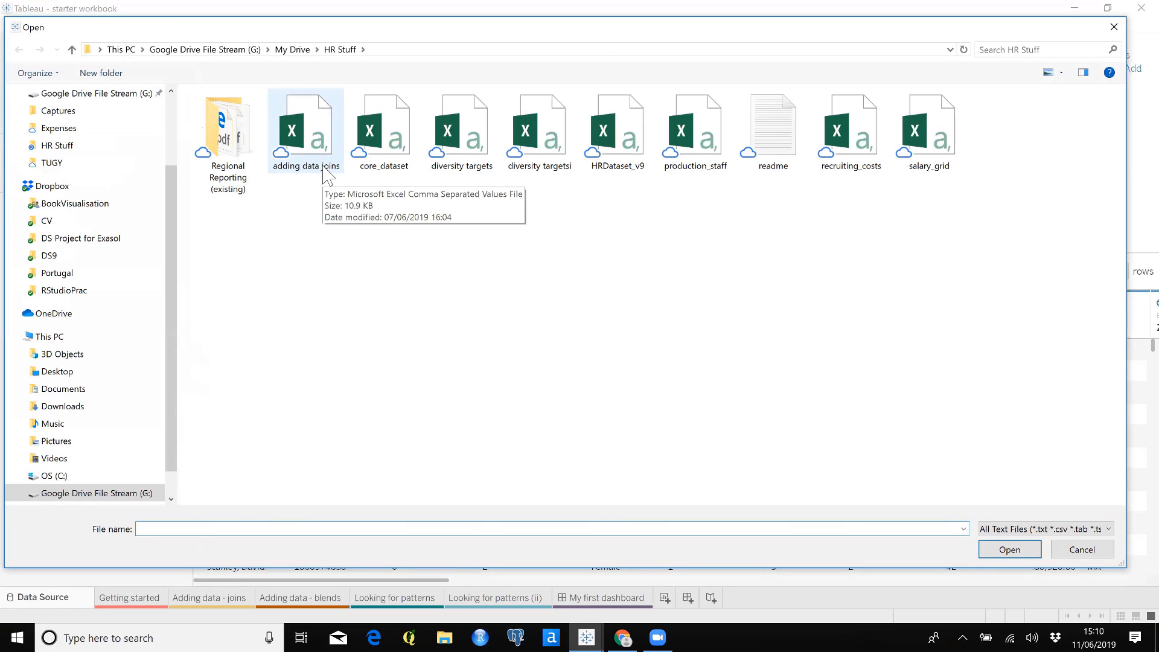
pyautogui.click(324, 174)
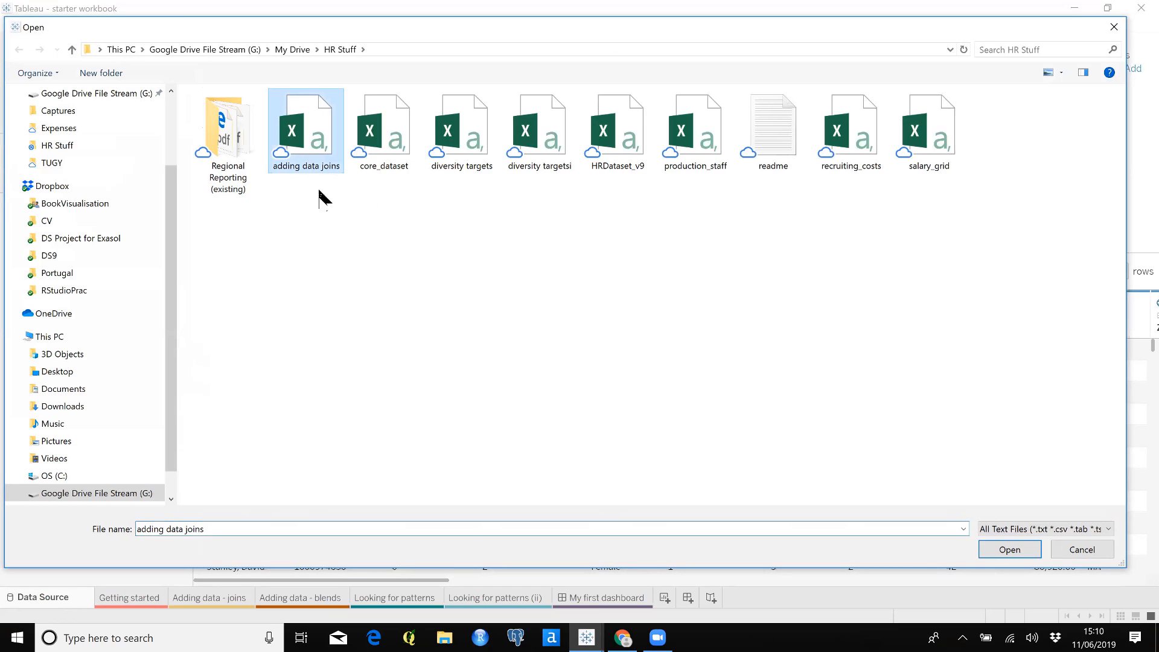
pyautogui.click(1006, 549)
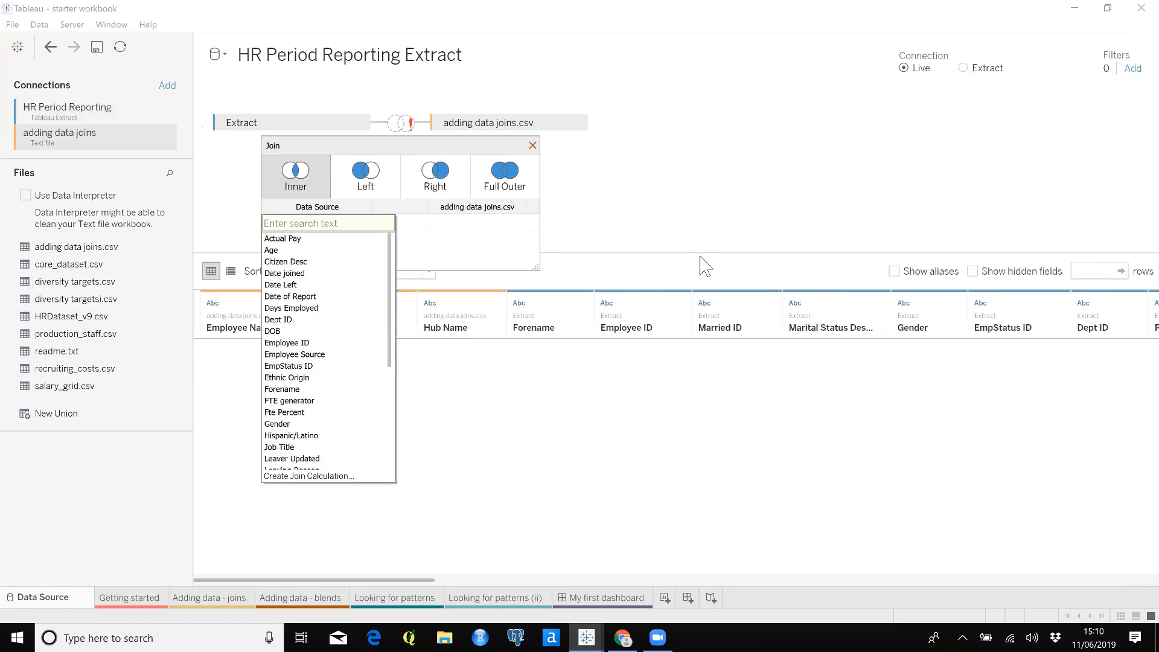
# Define a left join between Extract and adding data joins.csv, matching Employee ID to Employee Number
pyautogui.click(673, 212)
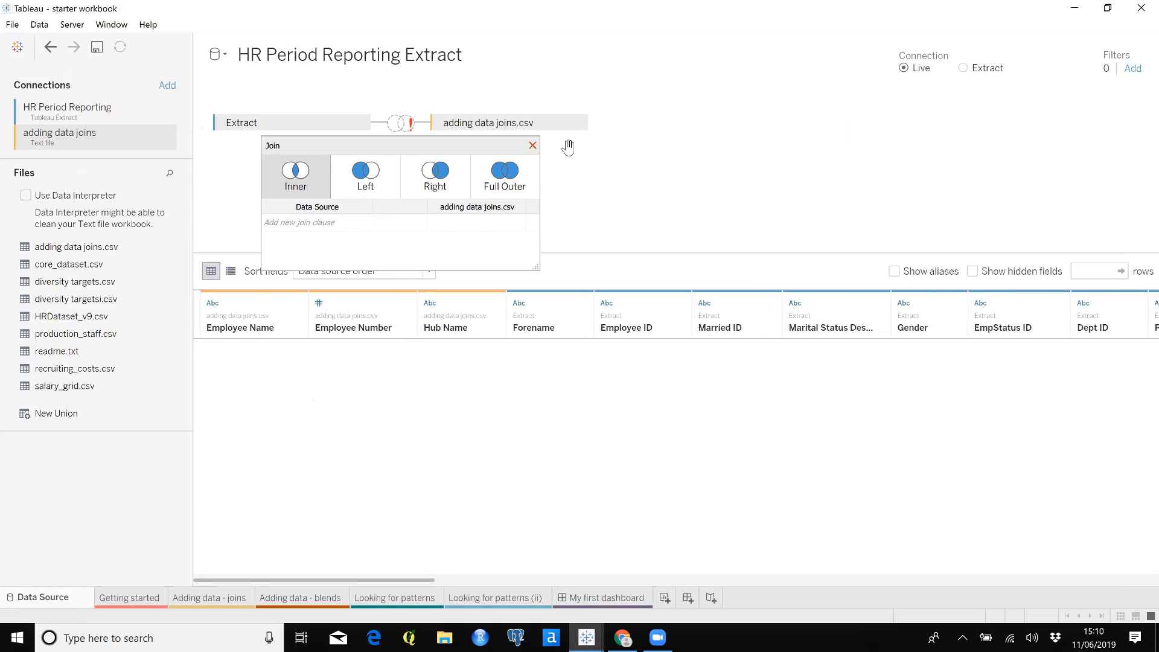
pyautogui.click(370, 184)
pyautogui.click(356, 221)
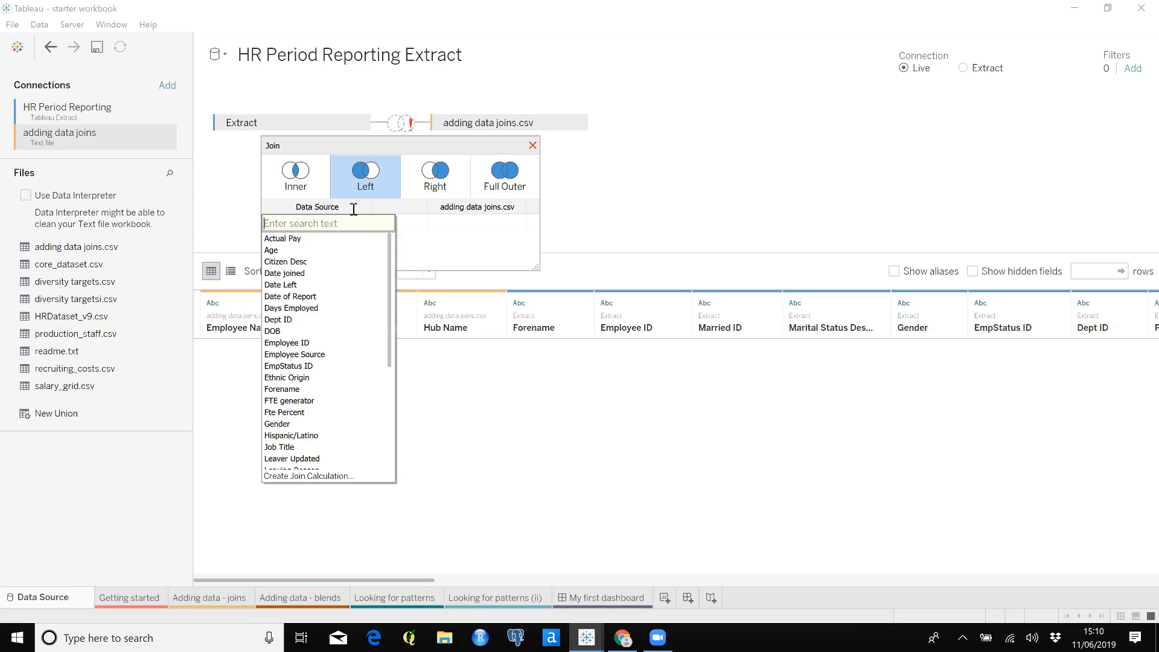
pyautogui.click(305, 342)
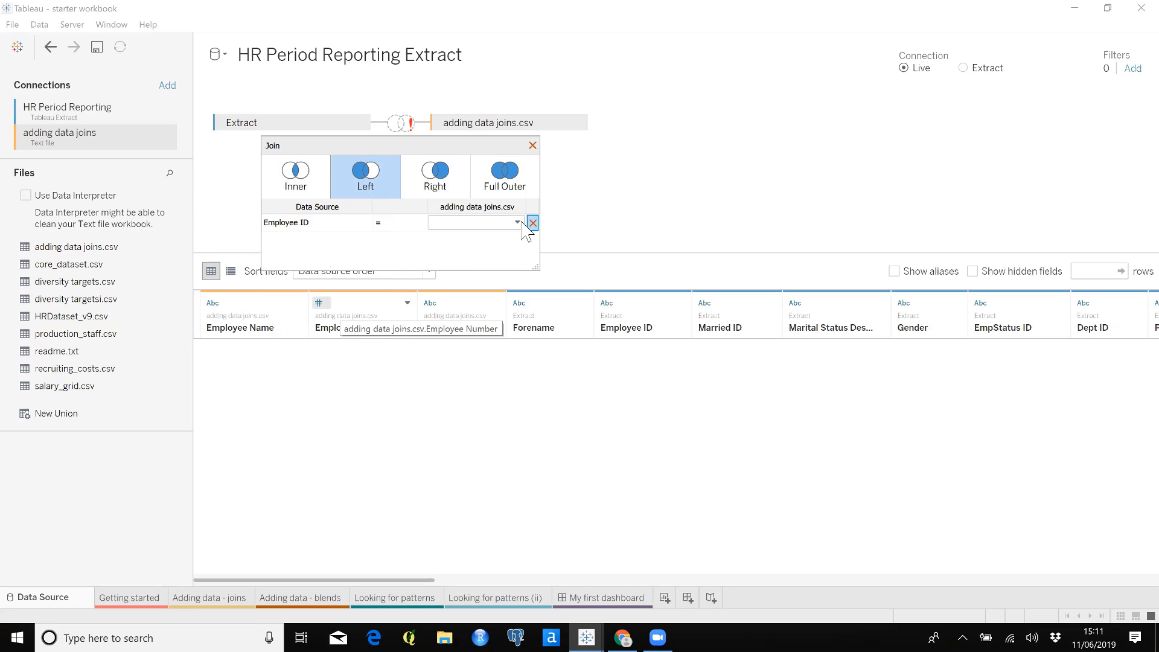
pyautogui.click(520, 225)
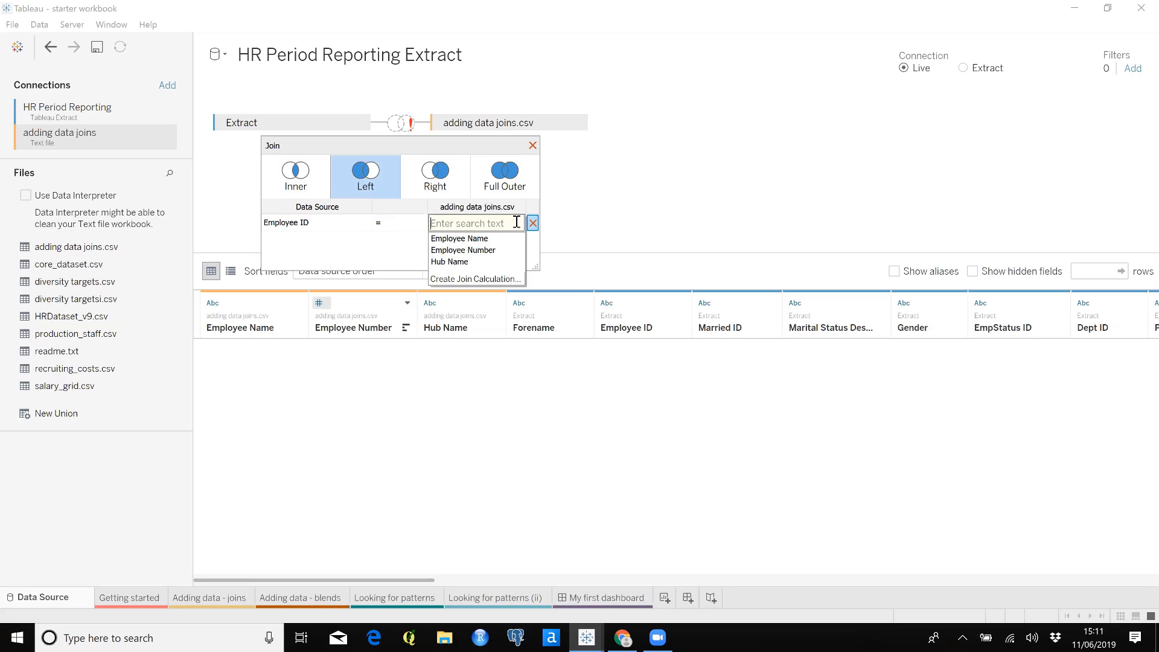
pyautogui.click(504, 250)
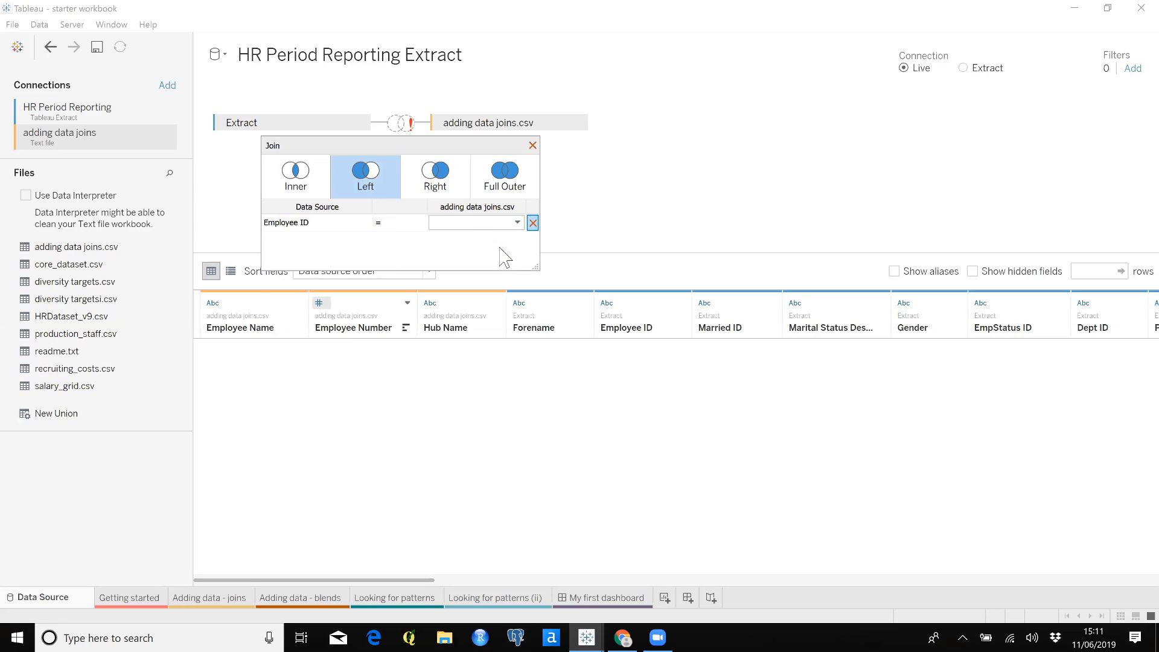
pyautogui.click(532, 145)
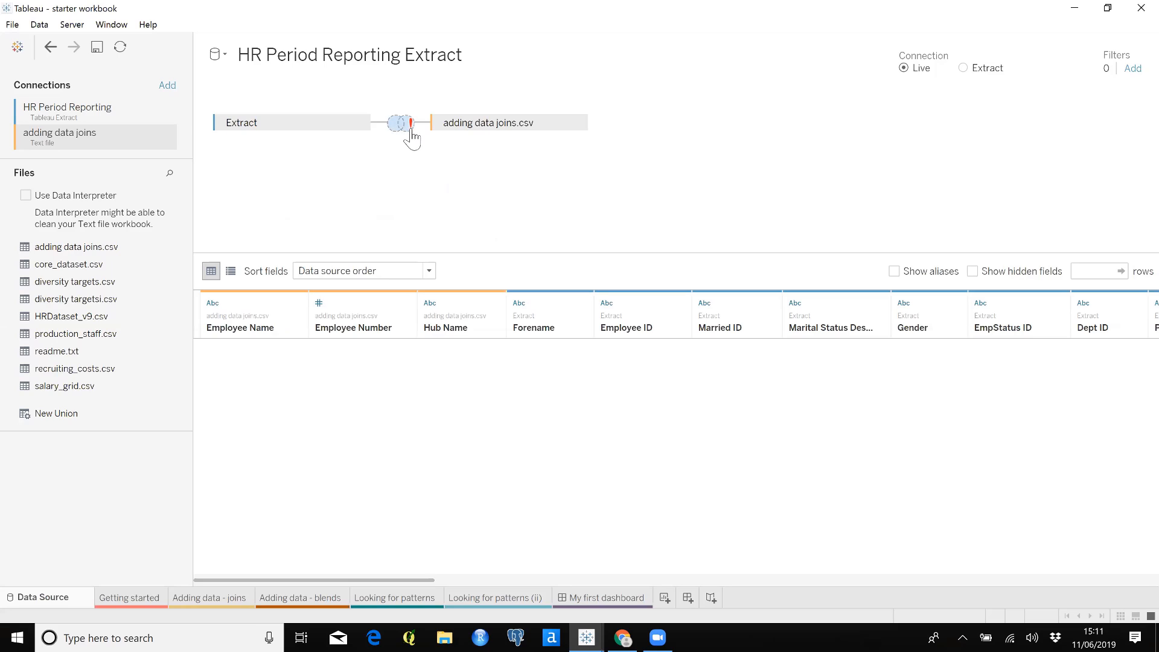
# Change the data type of Employee Number from adding data joins.csv to string
pyautogui.moveTo(411, 138)
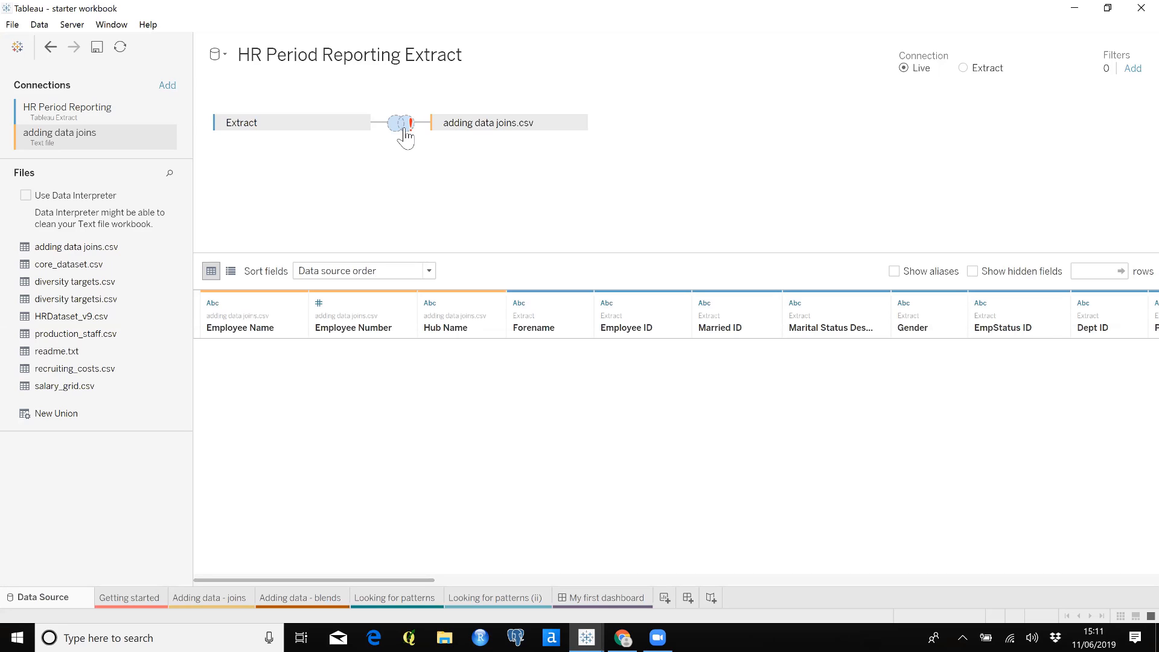
pyautogui.click(320, 303)
pyautogui.click(355, 380)
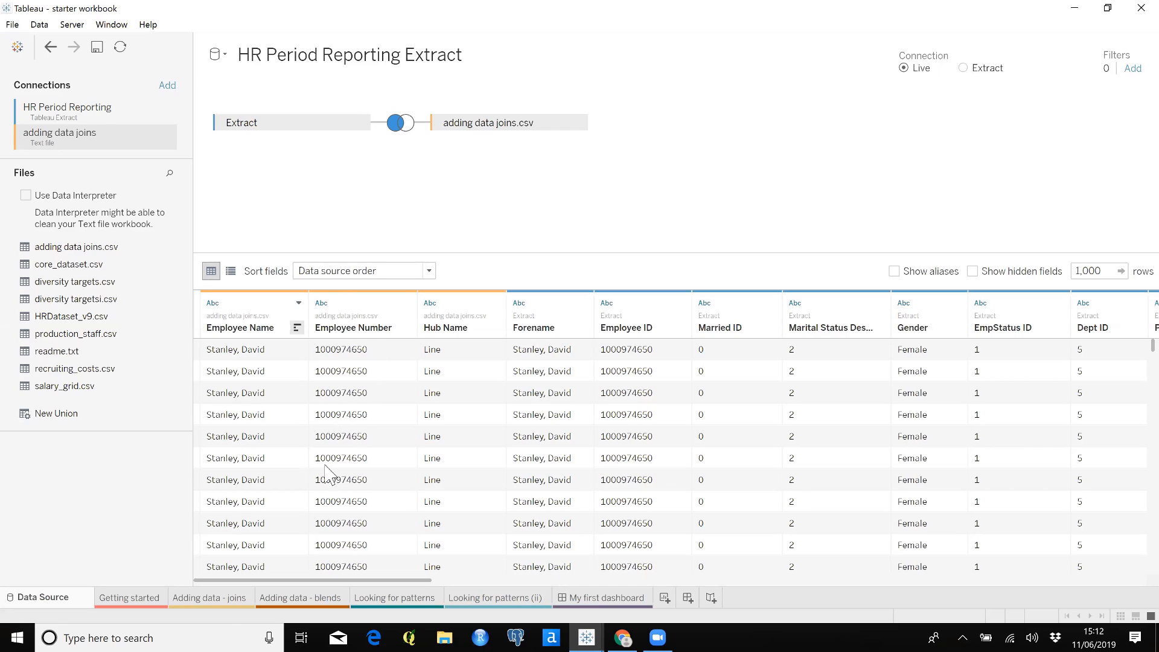
# On the Adding data - joins sheet, place Hub Name in columns and widen the table
pyautogui.click(209, 601)
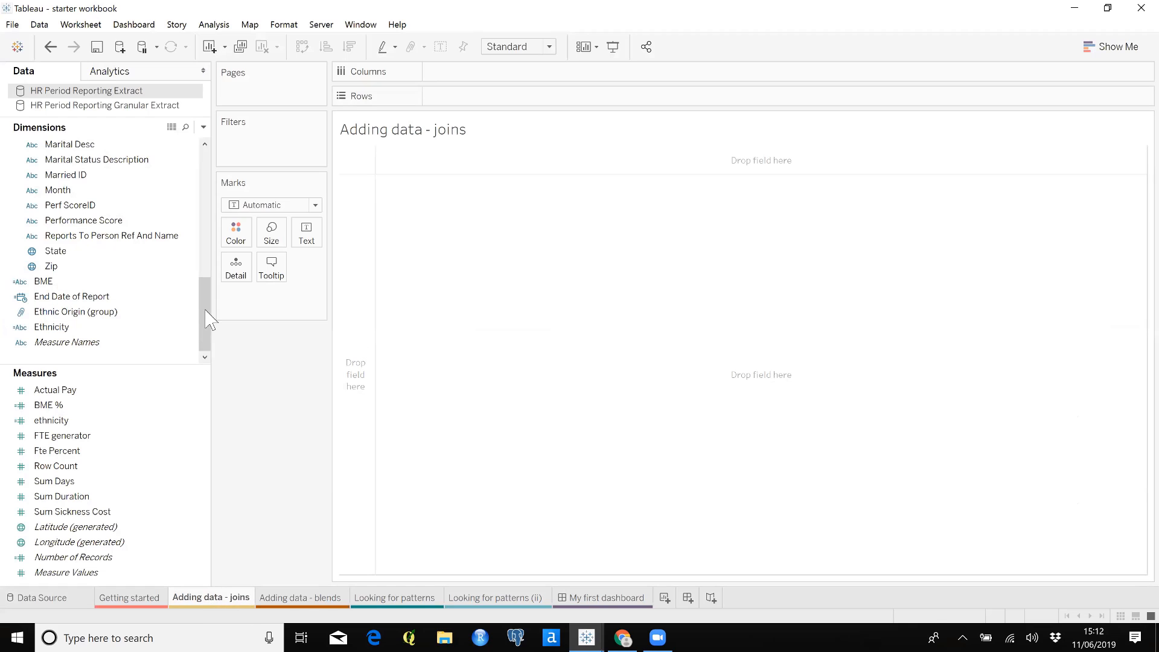
pyautogui.moveTo(205, 284); pyautogui.dragTo(205, 157)
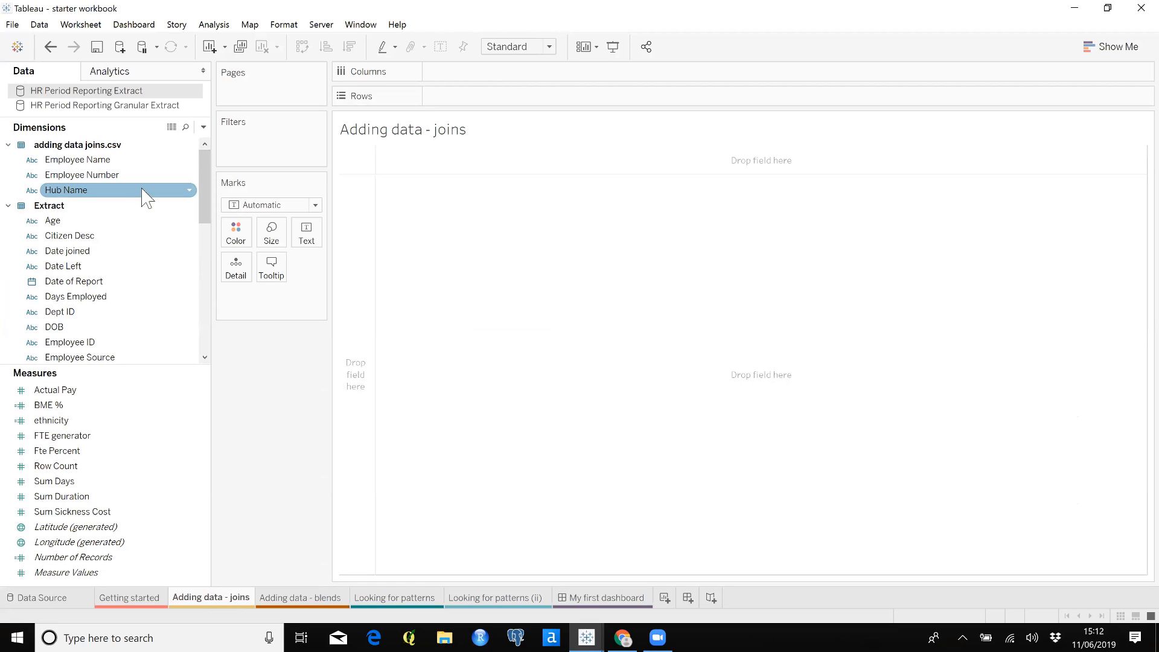
pyautogui.moveTo(144, 191); pyautogui.dragTo(543, 78)
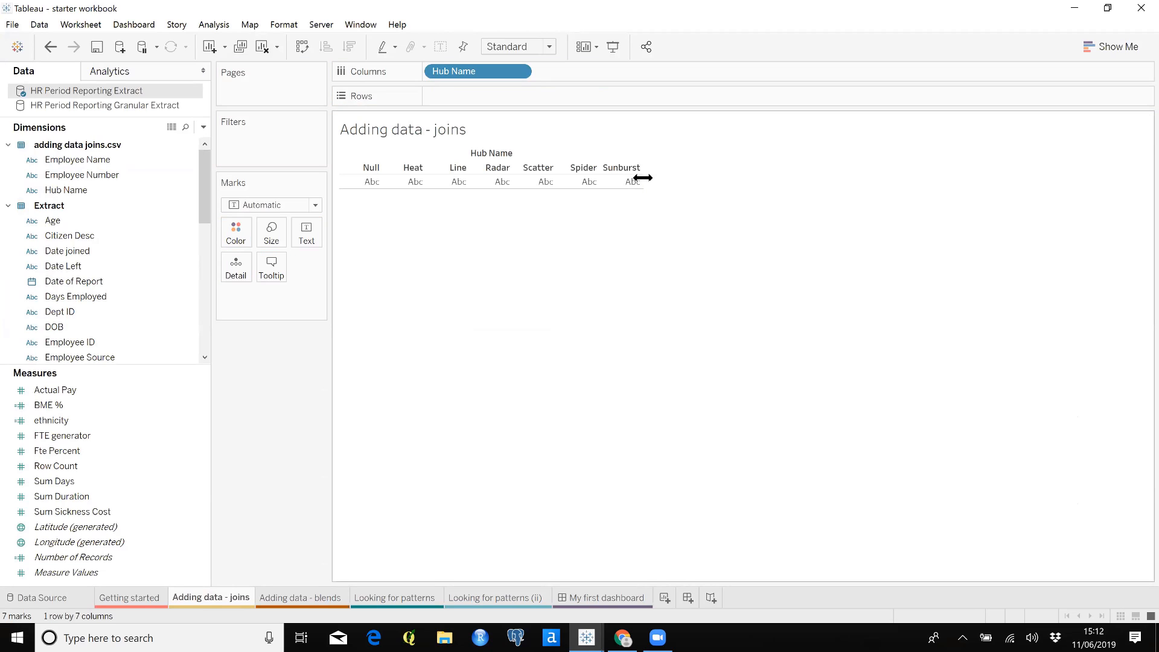
pyautogui.moveTo(644, 180); pyautogui.dragTo(774, 187)
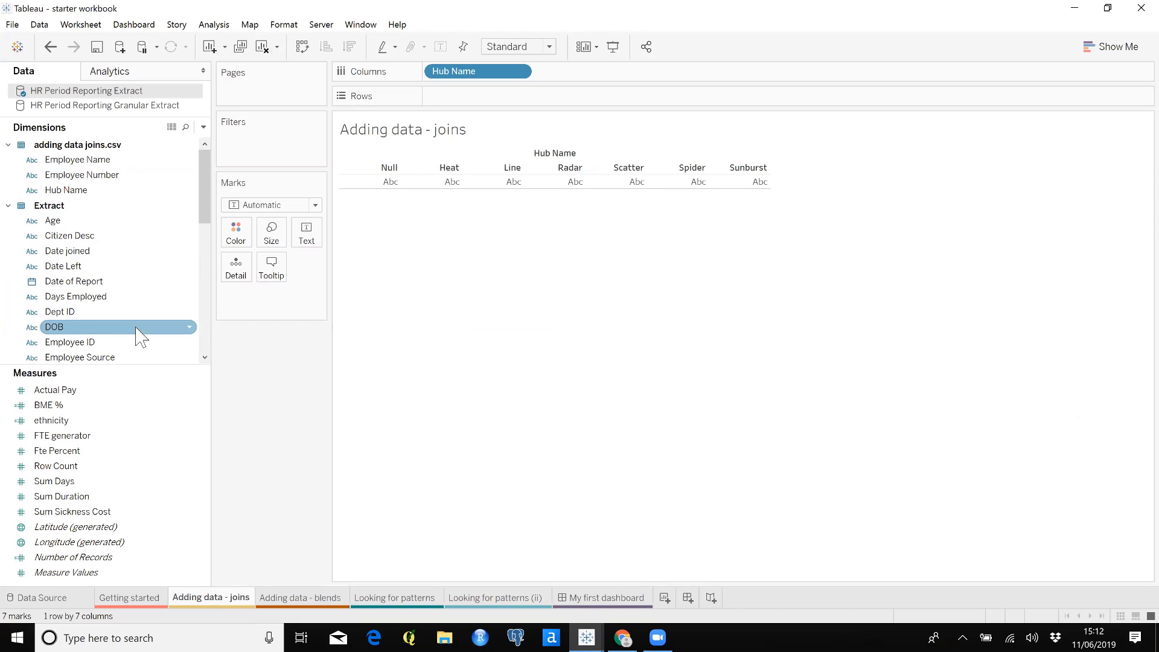
# Add the distinct count of Employee ID to rows and sort the hubs in descending order
pyautogui.moveTo(119, 344); pyautogui.dragTo(507, 102)
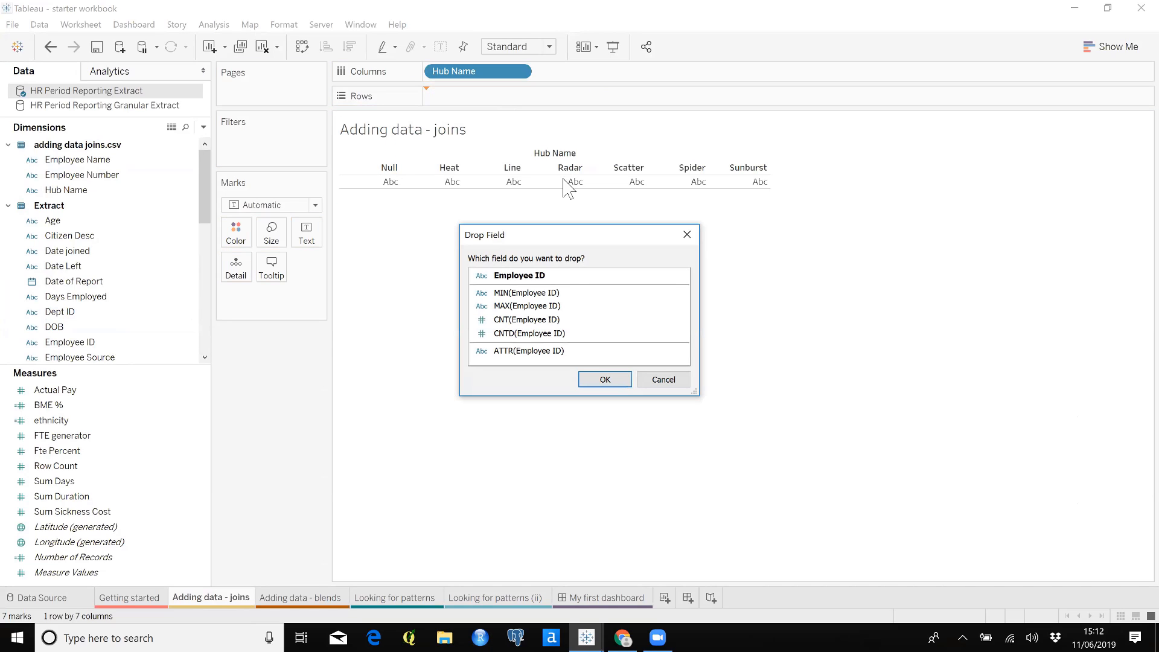
pyautogui.click(564, 333)
pyautogui.click(605, 379)
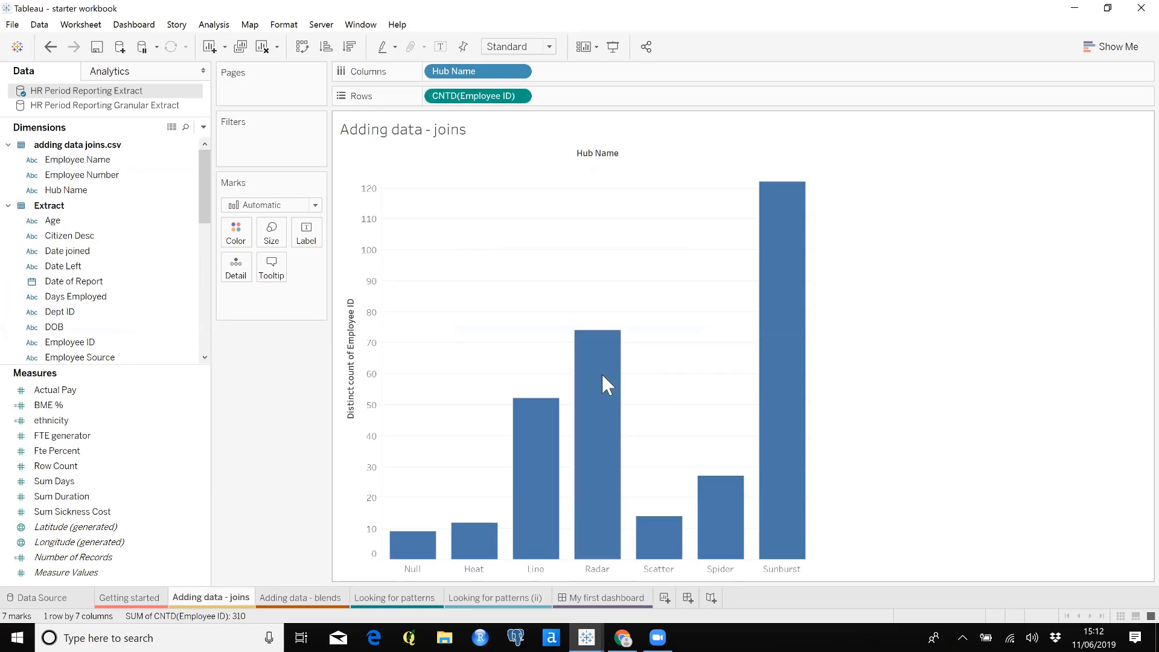
pyautogui.click(349, 47)
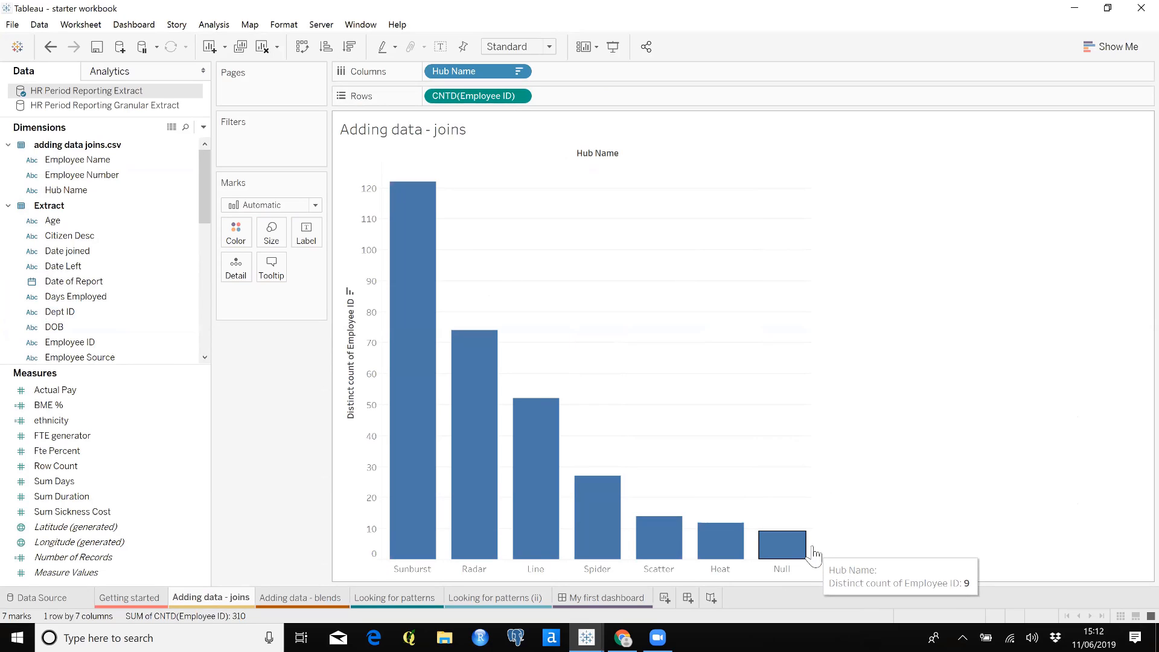
# Widen the hub bar chart and colour its bars by Management Unit Description
pyautogui.moveTo(819, 545); pyautogui.dragTo(1030, 537)
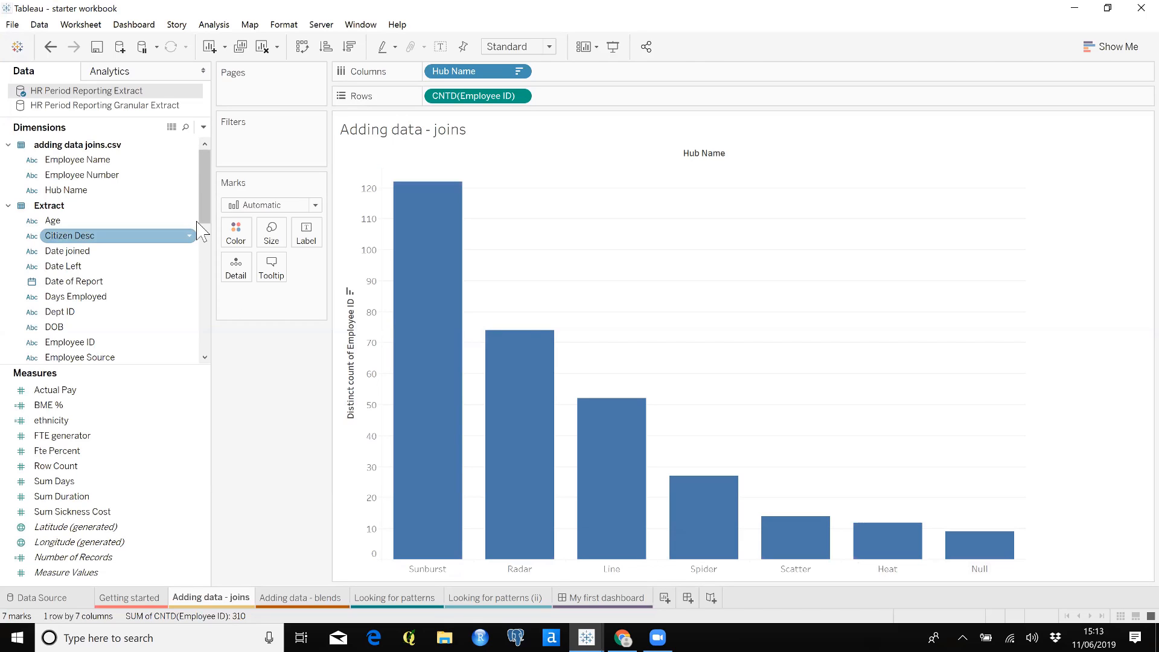
pyautogui.moveTo(204, 221); pyautogui.dragTo(240, 237)
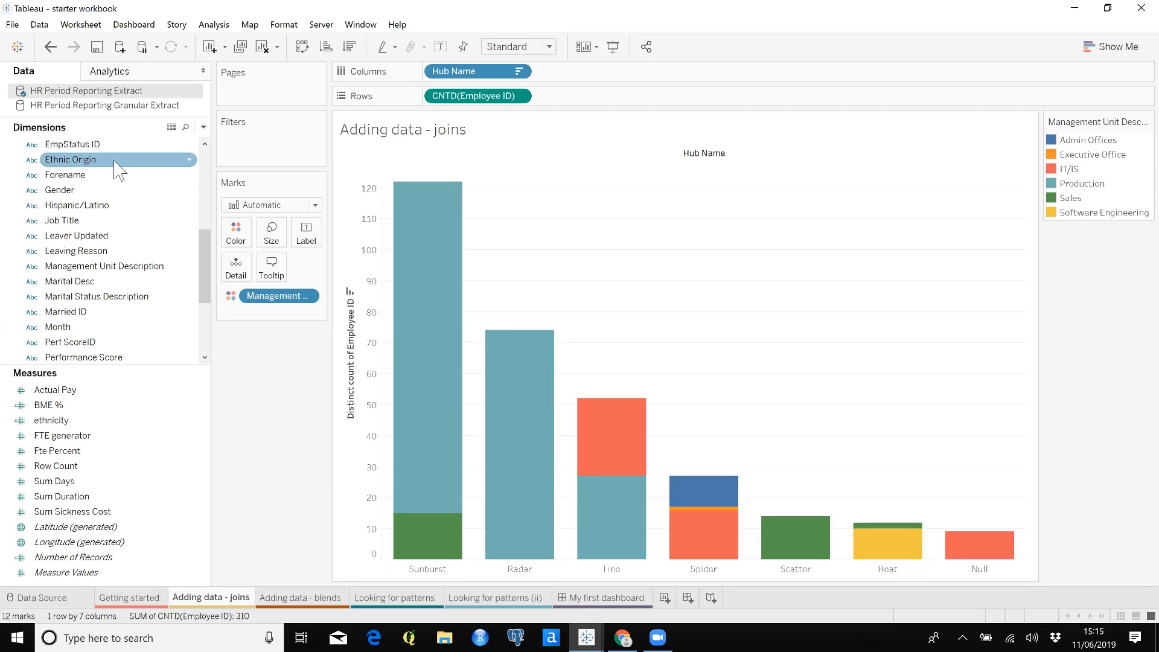
# Connect the text file diversity targetsi from the HR Stuff folder as a new data source
pyautogui.click(121, 50)
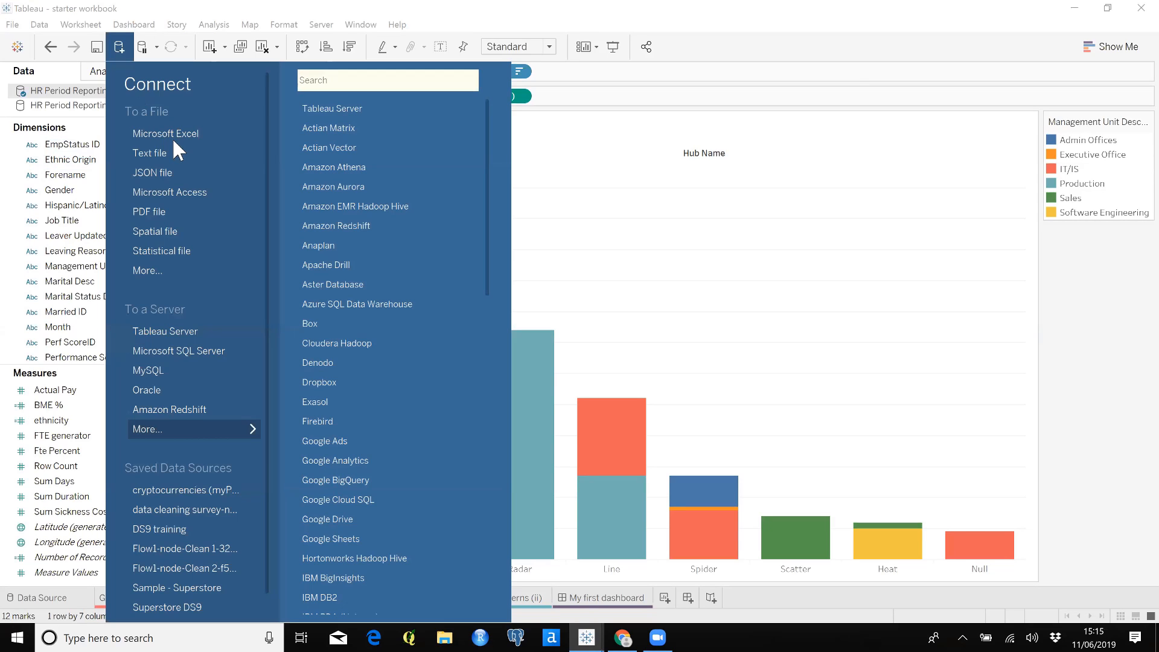
pyautogui.click(180, 152)
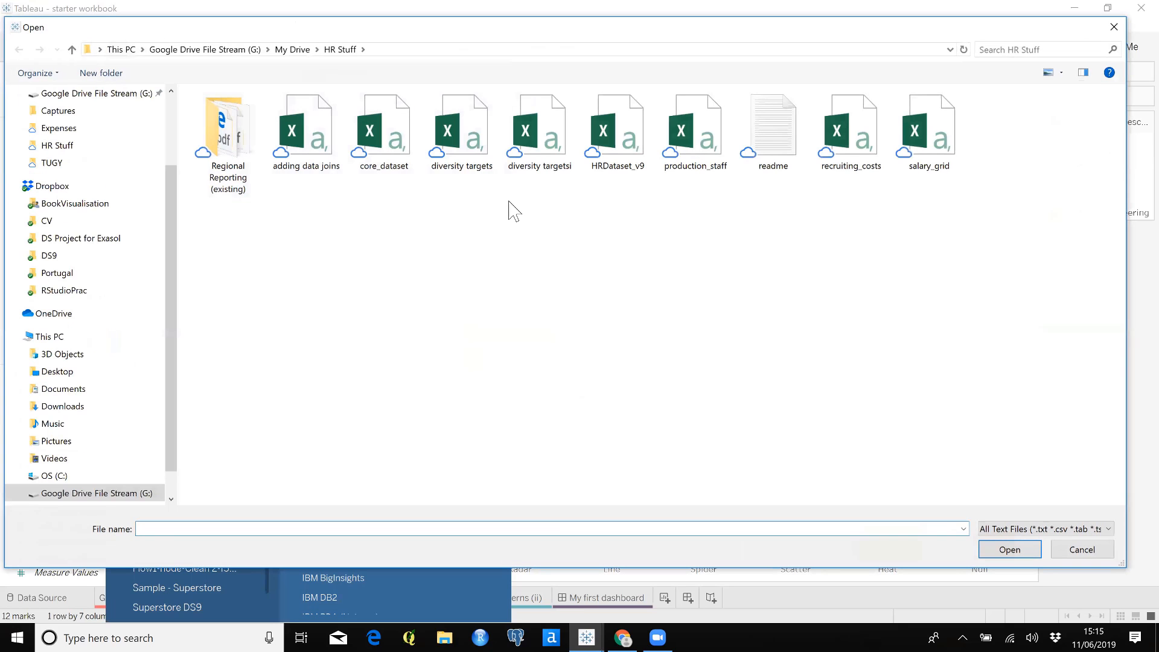
pyautogui.click(543, 151)
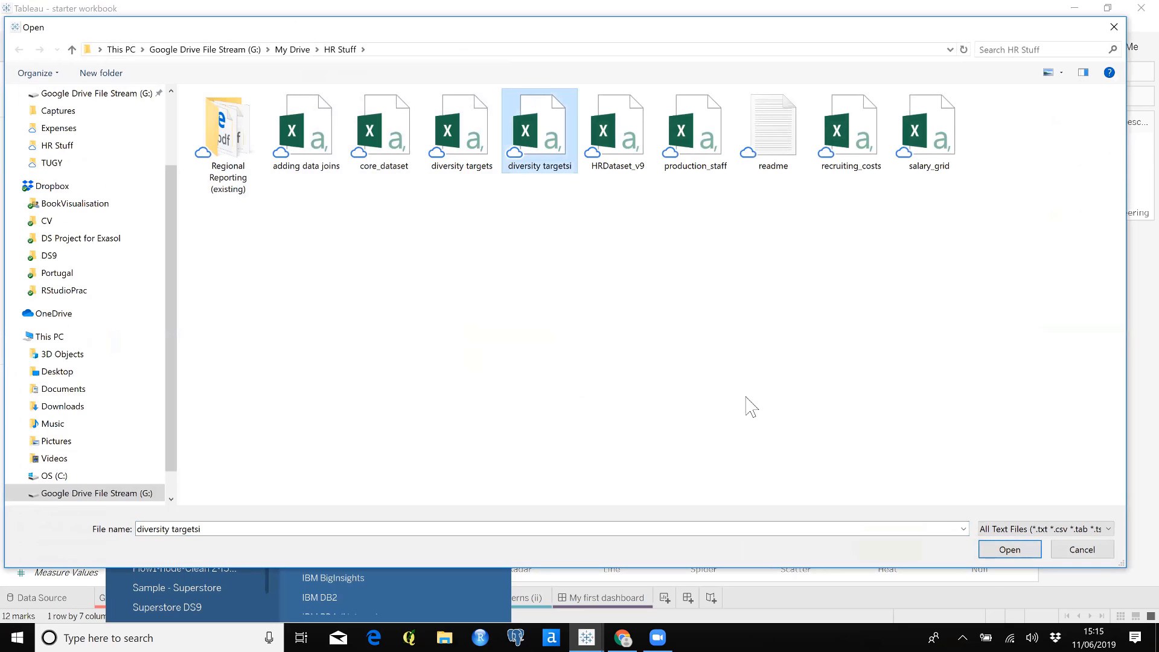
pyautogui.click(1007, 550)
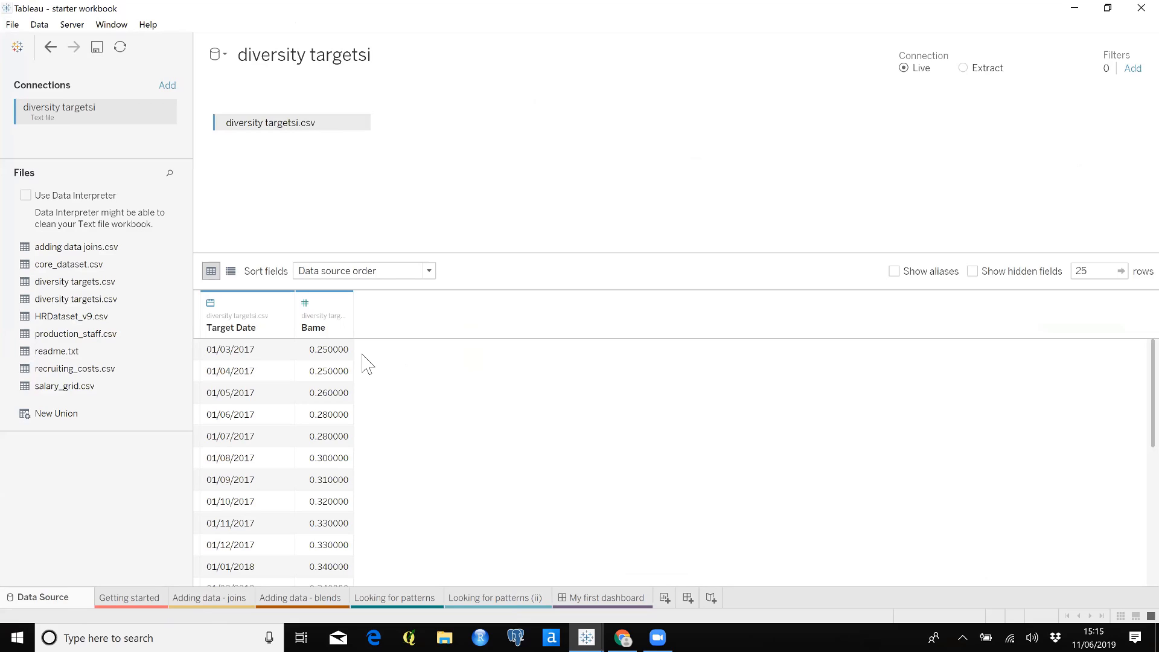
# On the Adding data - blends sheet, plot BME % from HR Period Reporting Extract against the continuous month of Date of Report
pyautogui.click(304, 599)
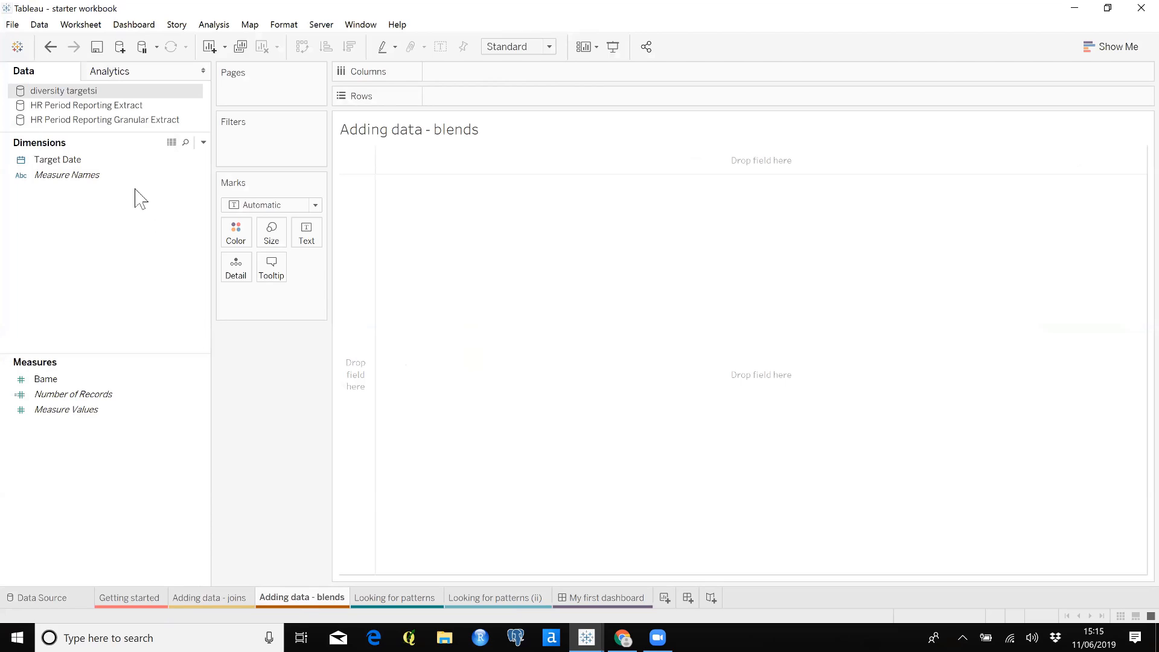
pyautogui.click(125, 106)
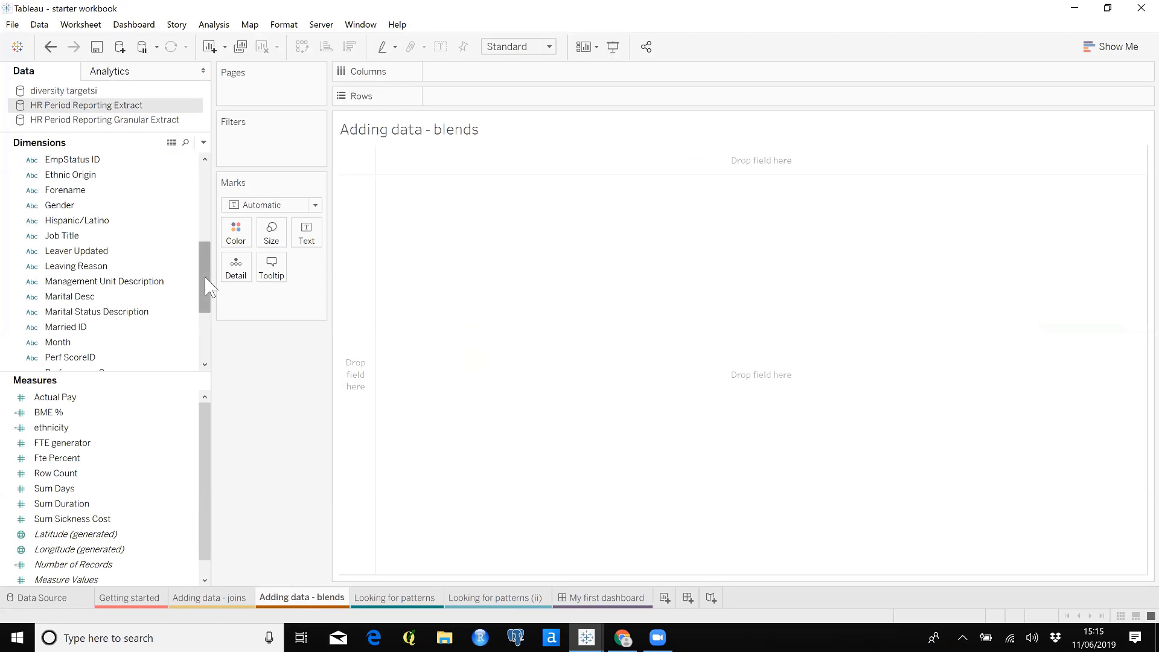
pyautogui.moveTo(205, 284); pyautogui.dragTo(175, 245)
pyautogui.click(97, 284)
pyautogui.moveTo(98, 291); pyautogui.dragTo(497, 80)
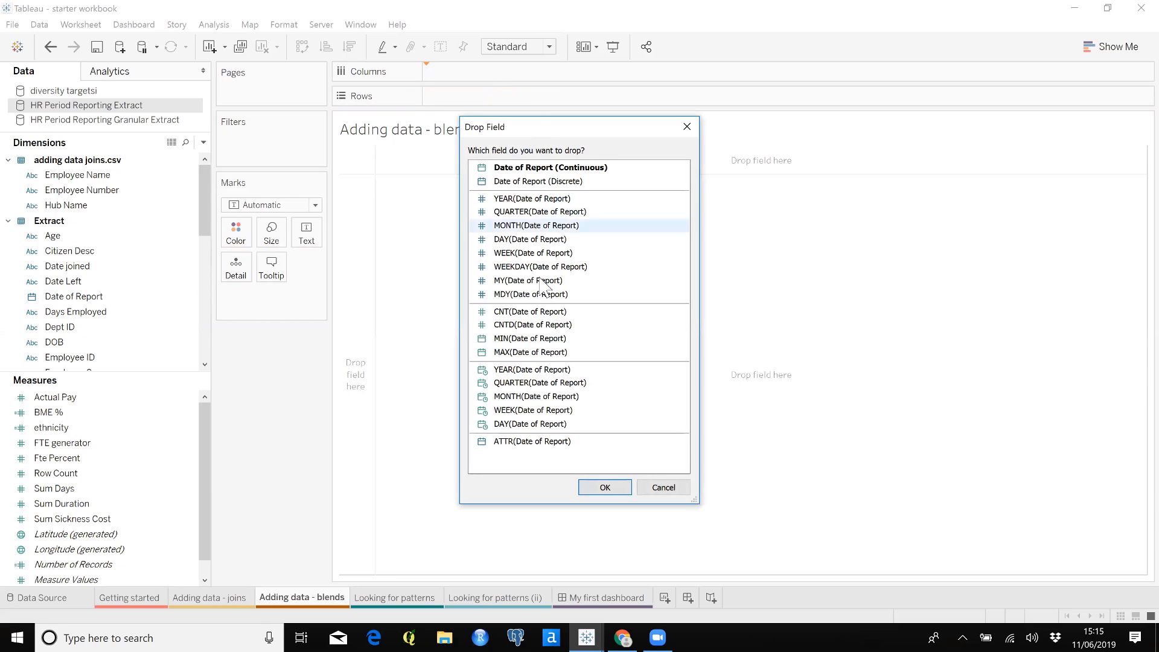
pyautogui.click(561, 398)
pyautogui.click(604, 487)
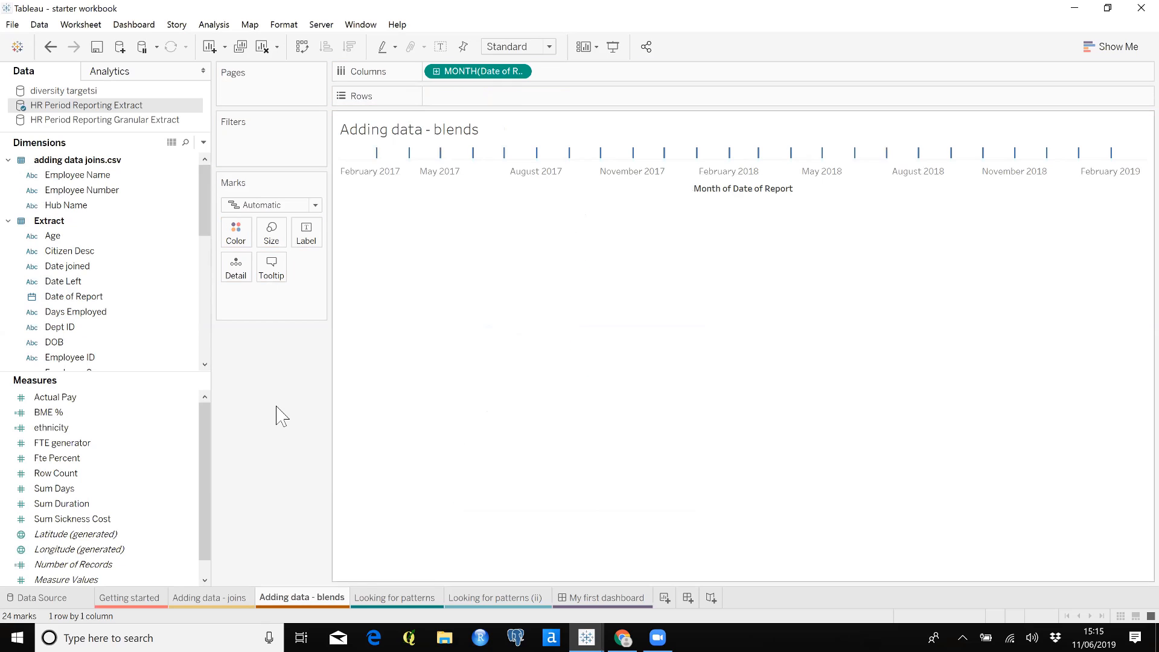
pyautogui.moveTo(57, 414); pyautogui.dragTo(466, 101)
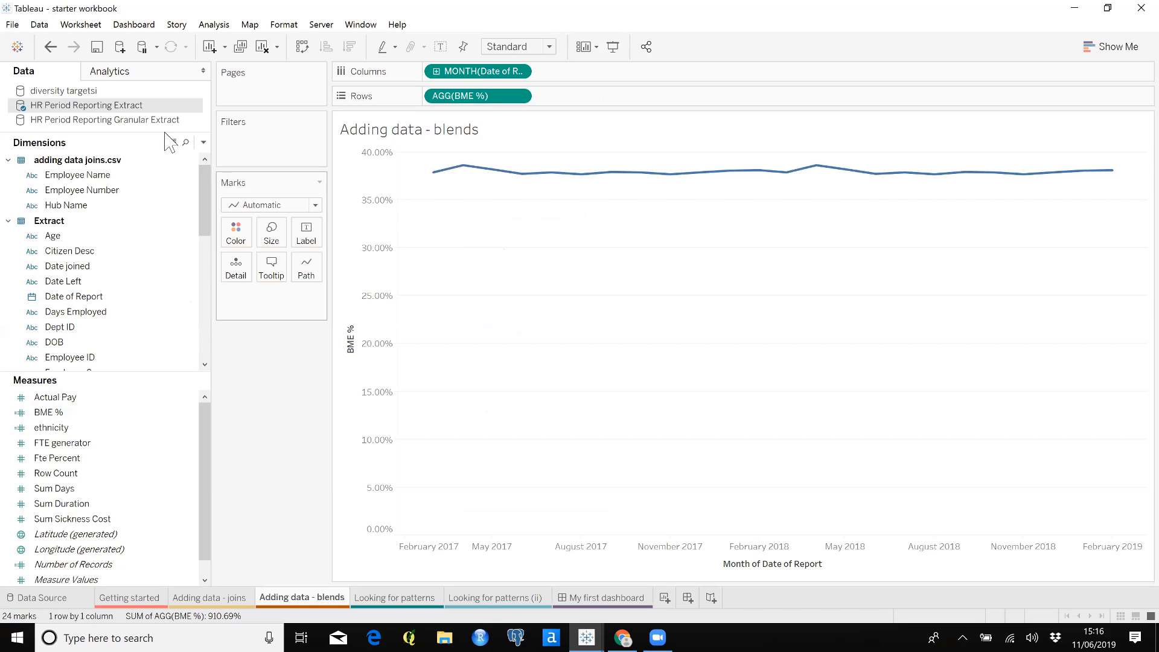
# Add the Bame measure from diversity targetsi to rows after BME %, and dismiss the relationship warning
pyautogui.click(96, 94)
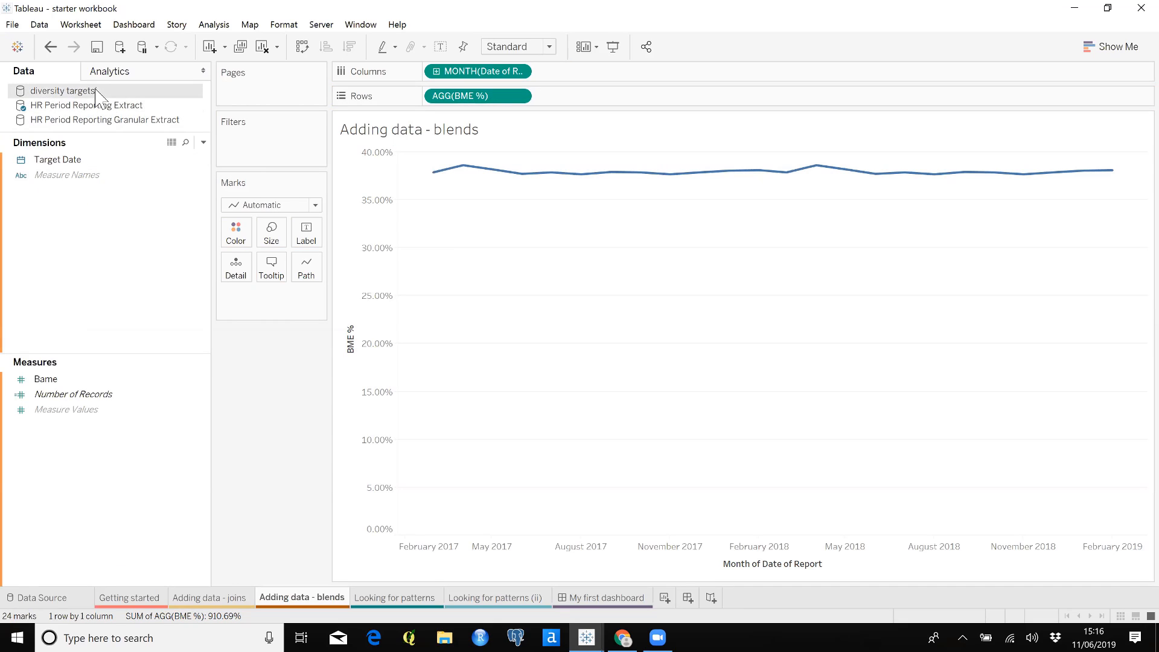
pyautogui.moveTo(68, 379); pyautogui.dragTo(584, 102)
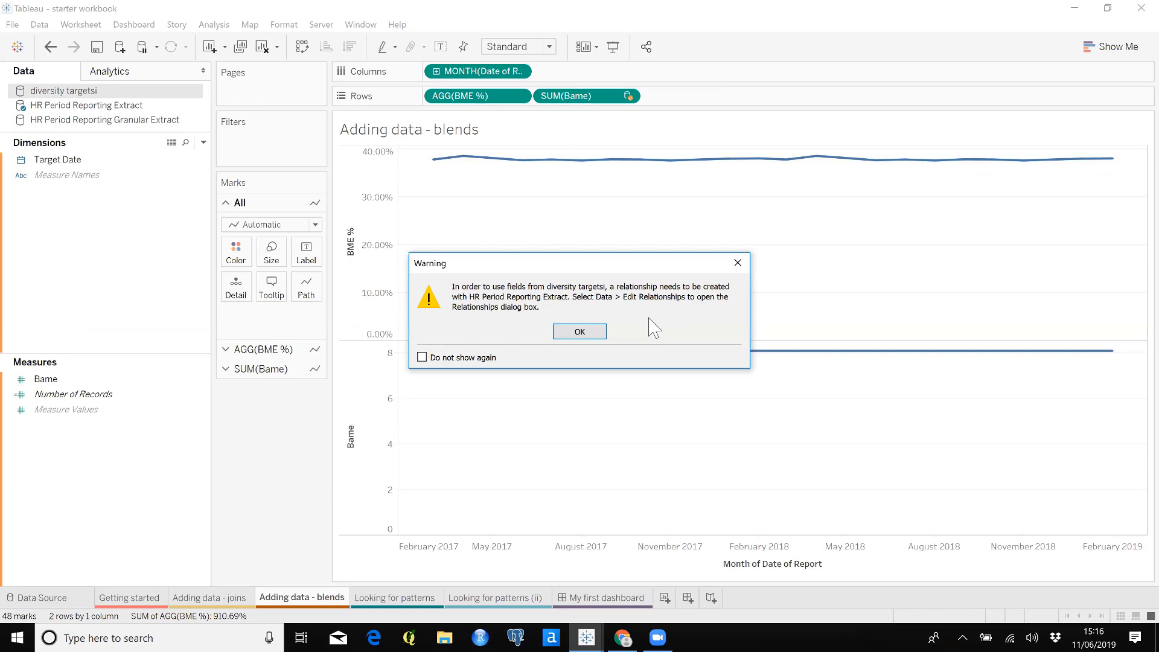
pyautogui.click(579, 331)
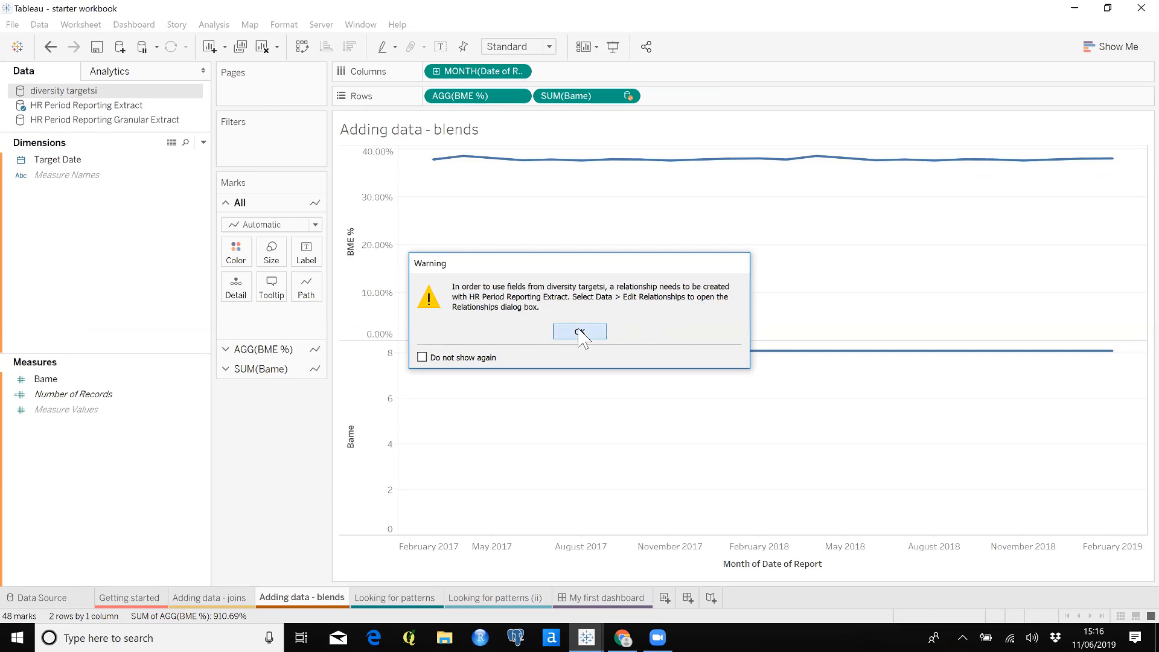
# Create a custom relationship between HR Period Reporting Extract and diversity targetsi, mapping MONTH(Date of Report) to MONTH(Target Date)
pyautogui.click(39, 24)
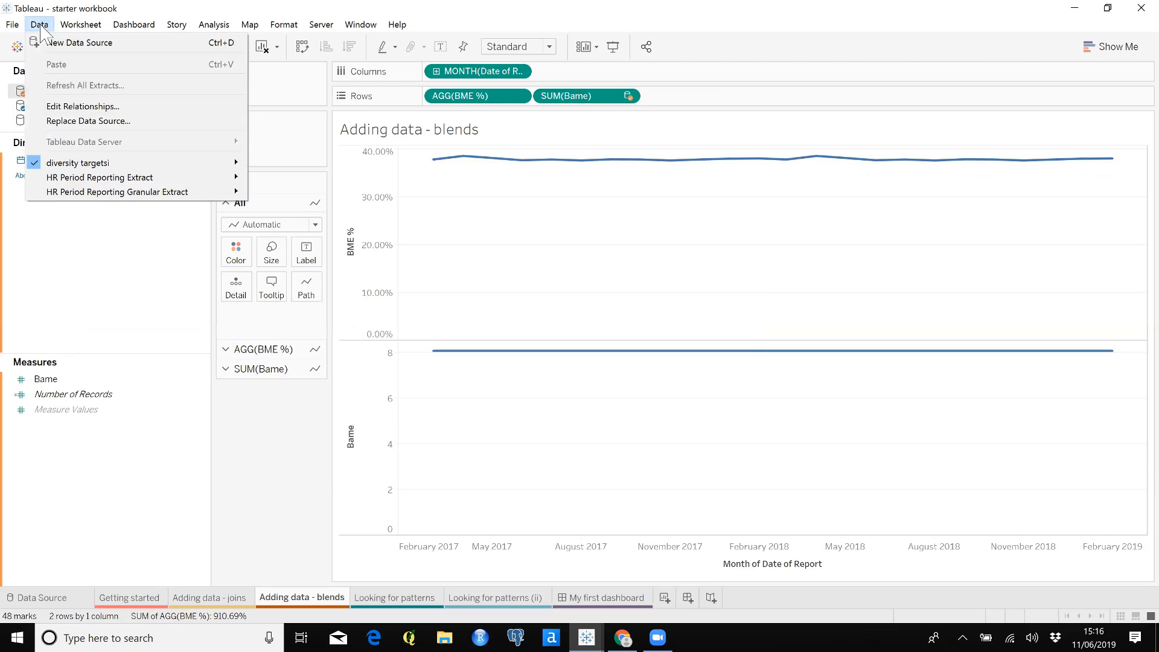
pyautogui.click(104, 107)
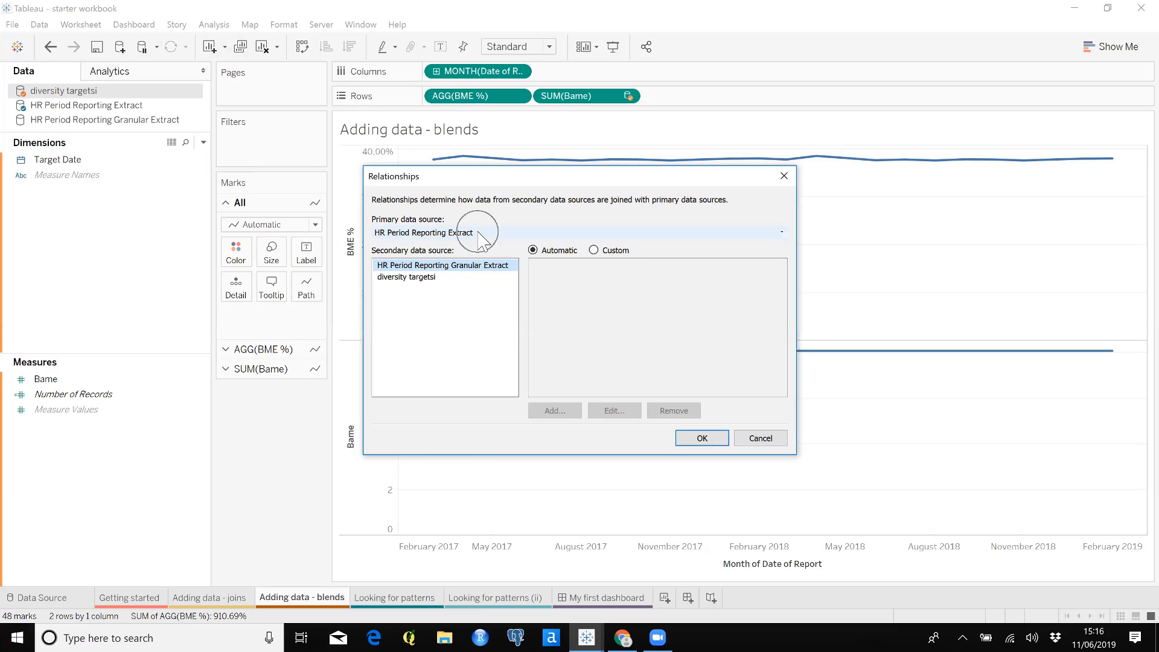
pyautogui.click(415, 279)
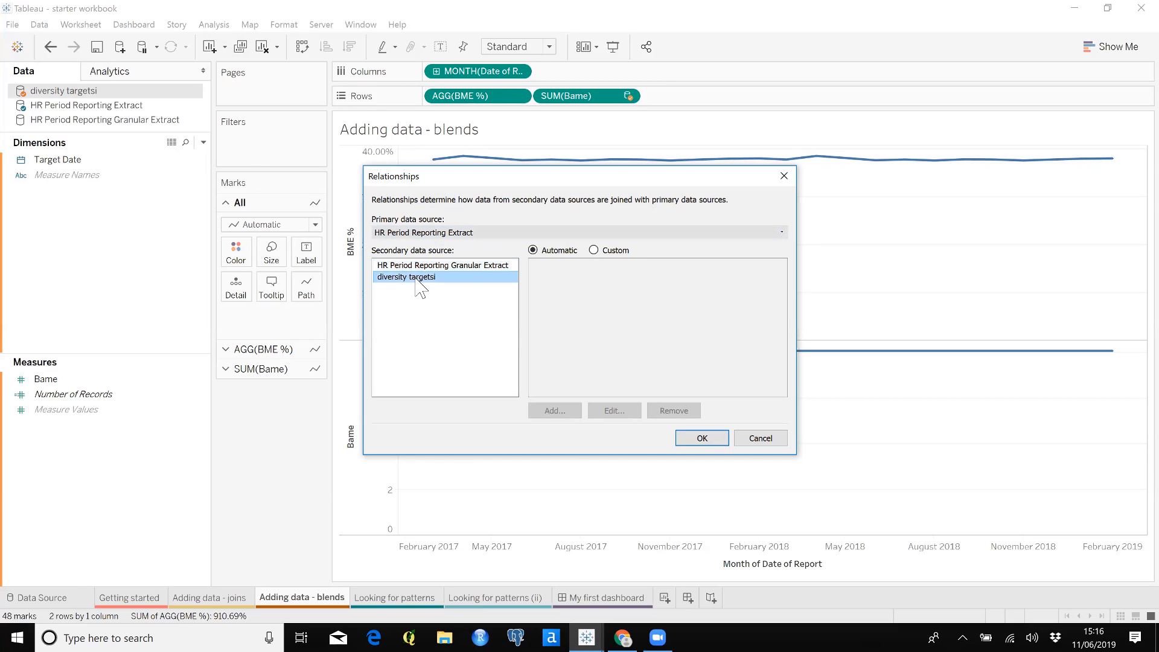
pyautogui.click(594, 250)
pyautogui.click(552, 413)
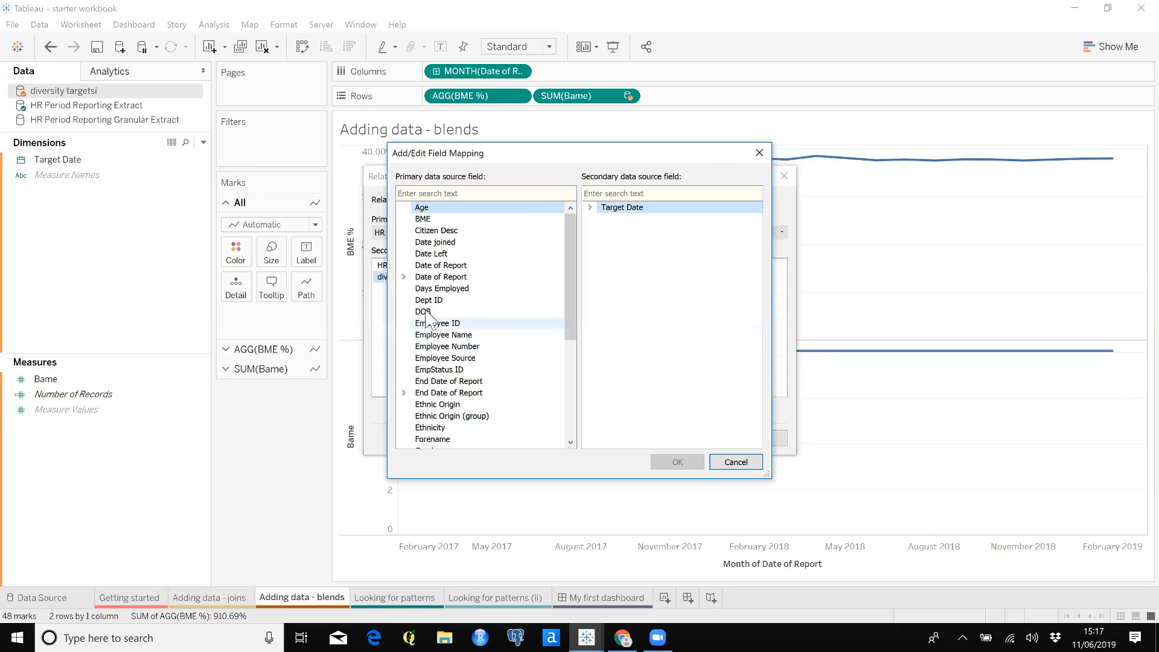
pyautogui.click(403, 277)
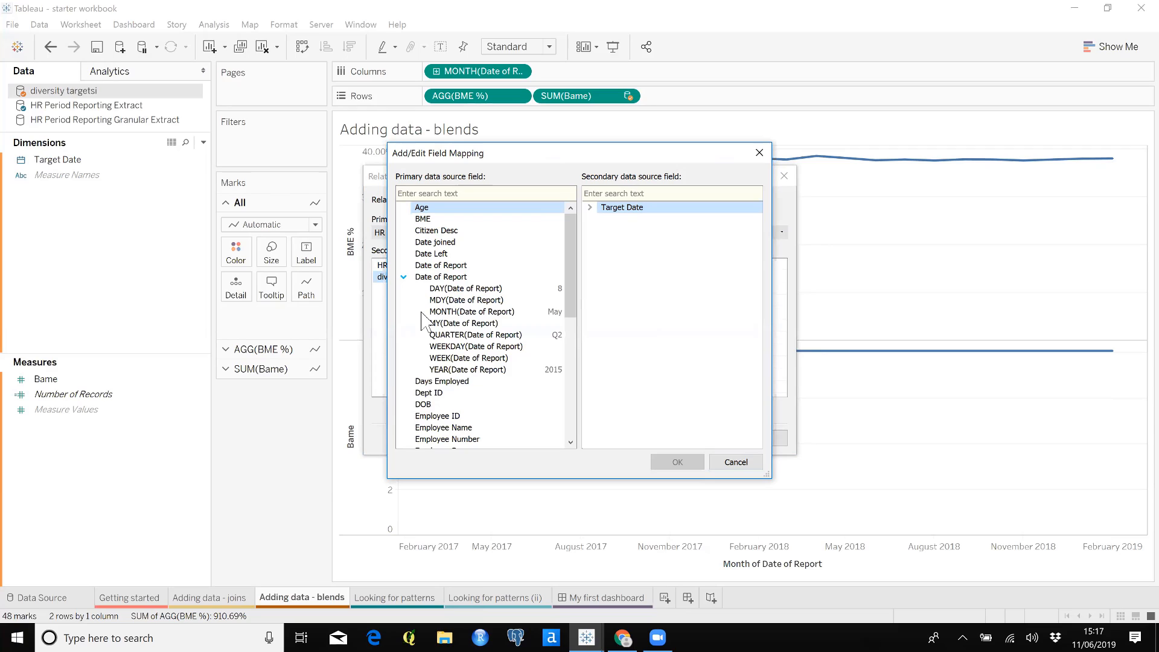
pyautogui.click(470, 311)
pyautogui.click(590, 219)
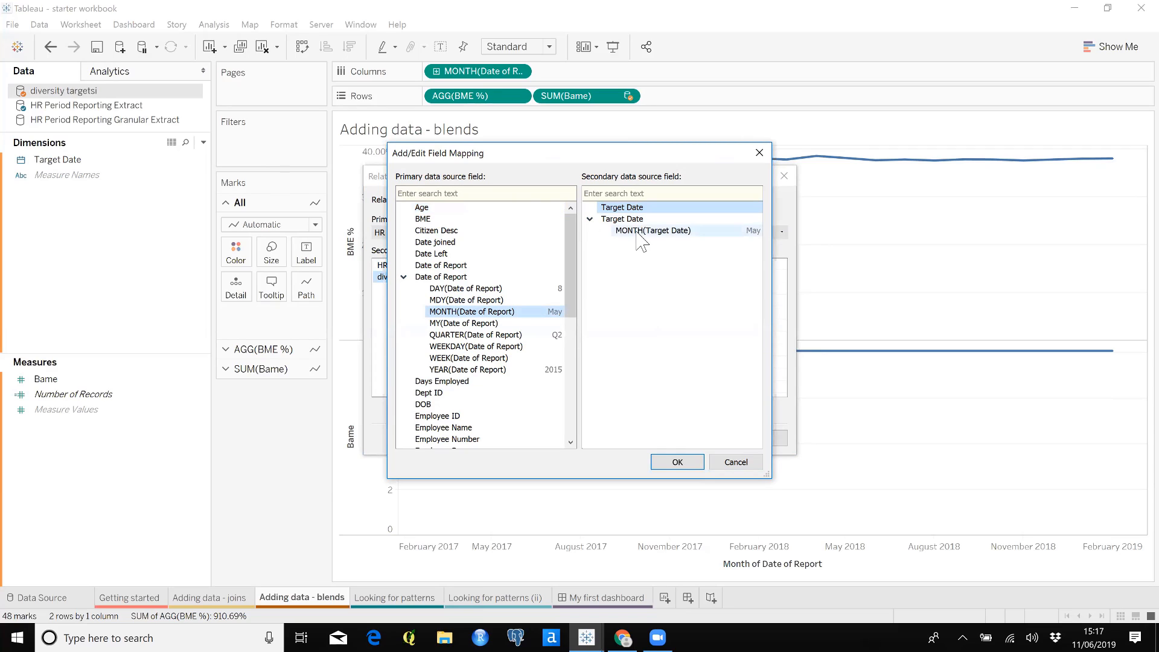
pyautogui.click(641, 233)
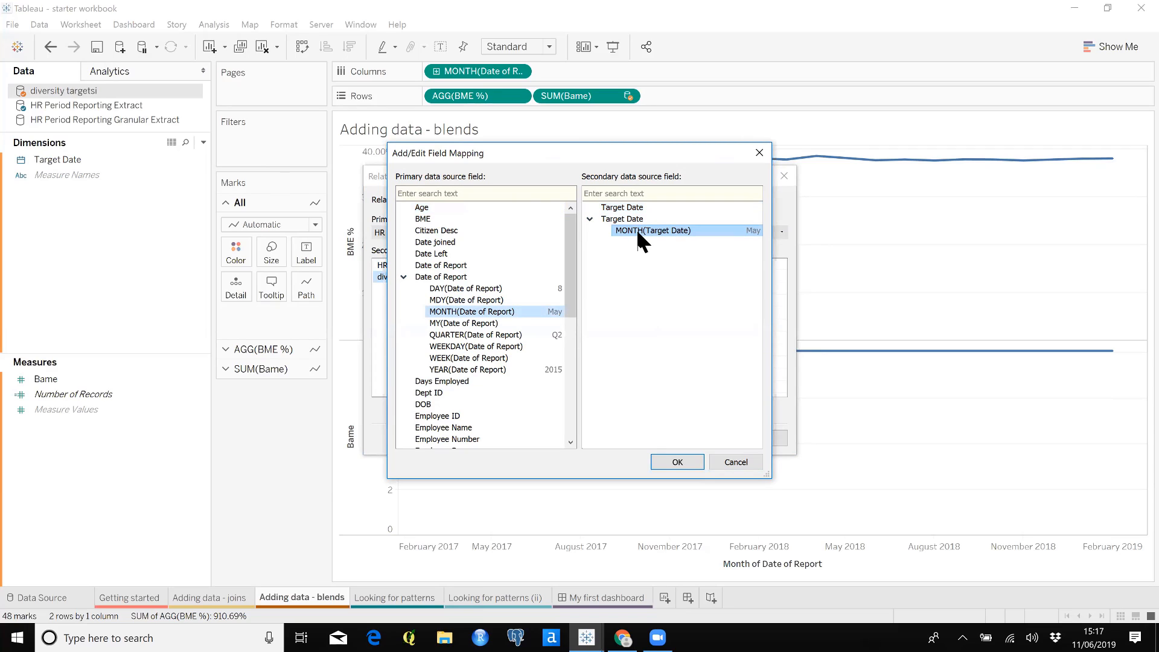
pyautogui.click(673, 462)
pyautogui.click(700, 438)
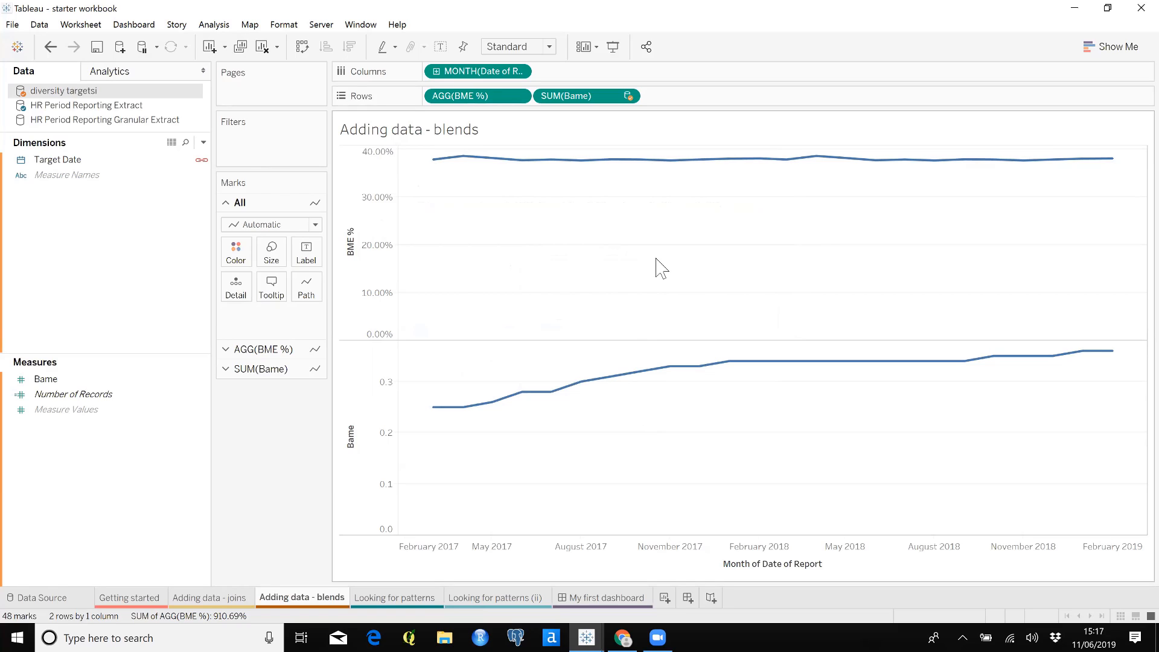
# Combine BME % and Bame on a synchronized dual axis and hide the Bame axis header
pyautogui.rightClick(601, 98)
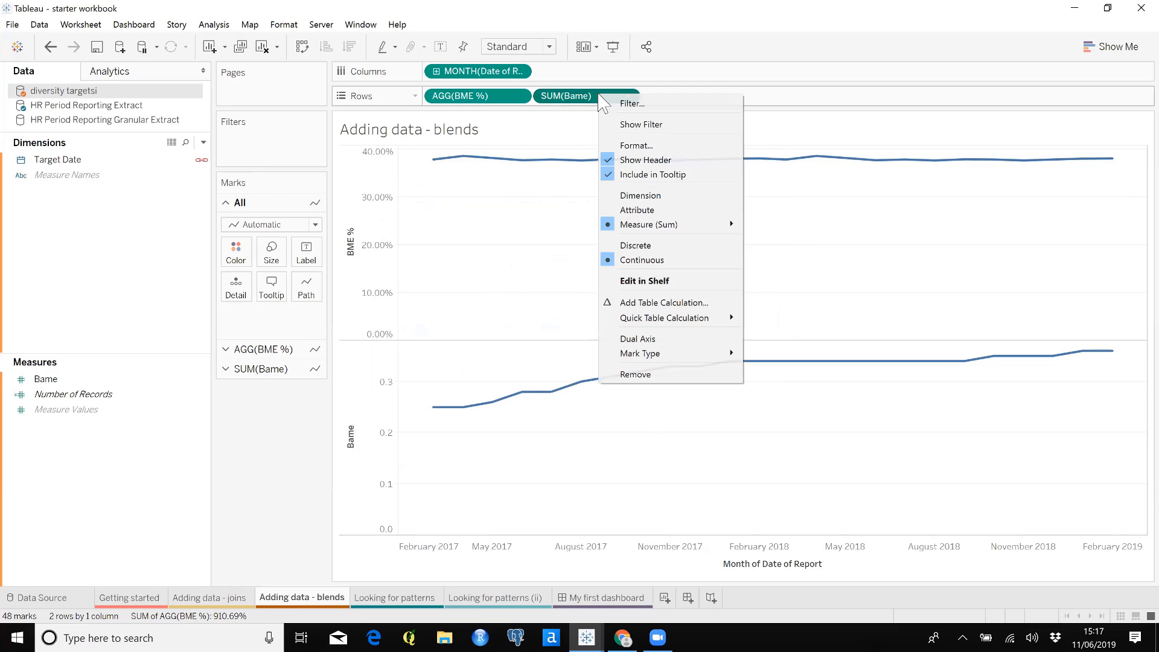
pyautogui.click(654, 342)
pyautogui.rightClick(992, 245)
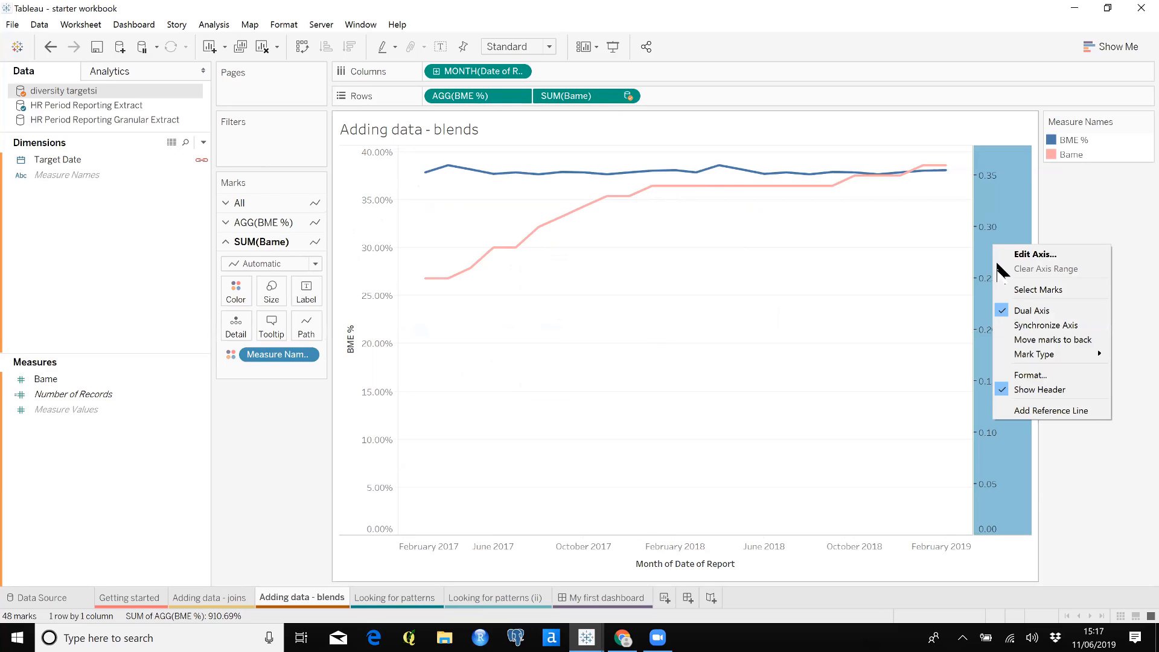
pyautogui.click(1039, 326)
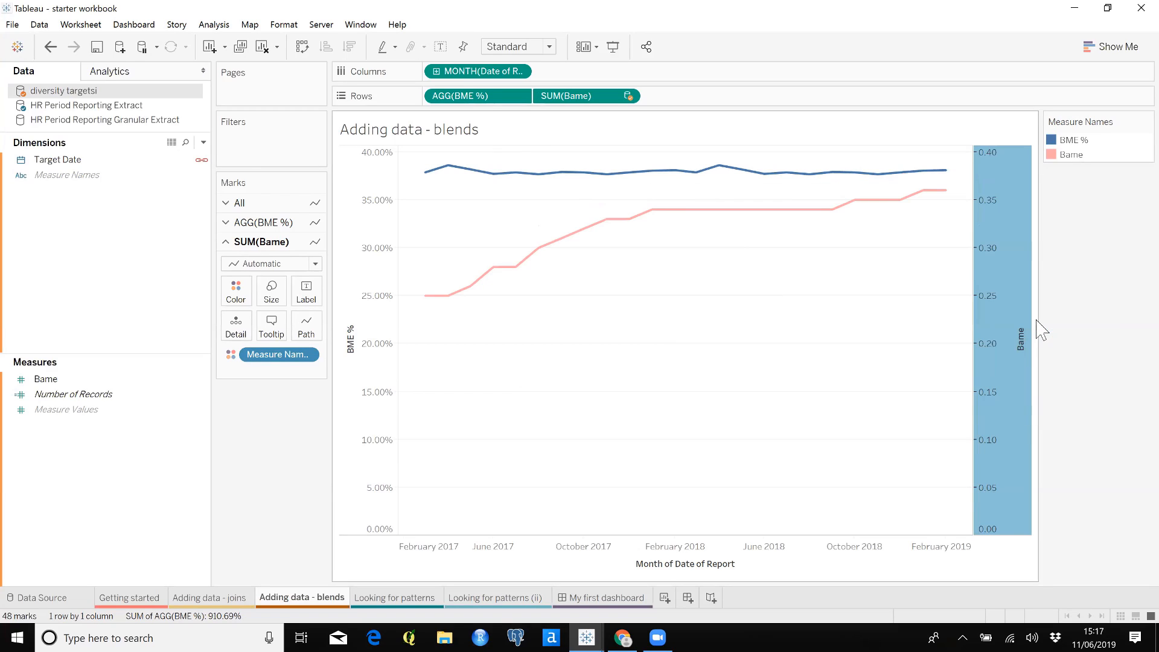
pyautogui.rightClick(1003, 287)
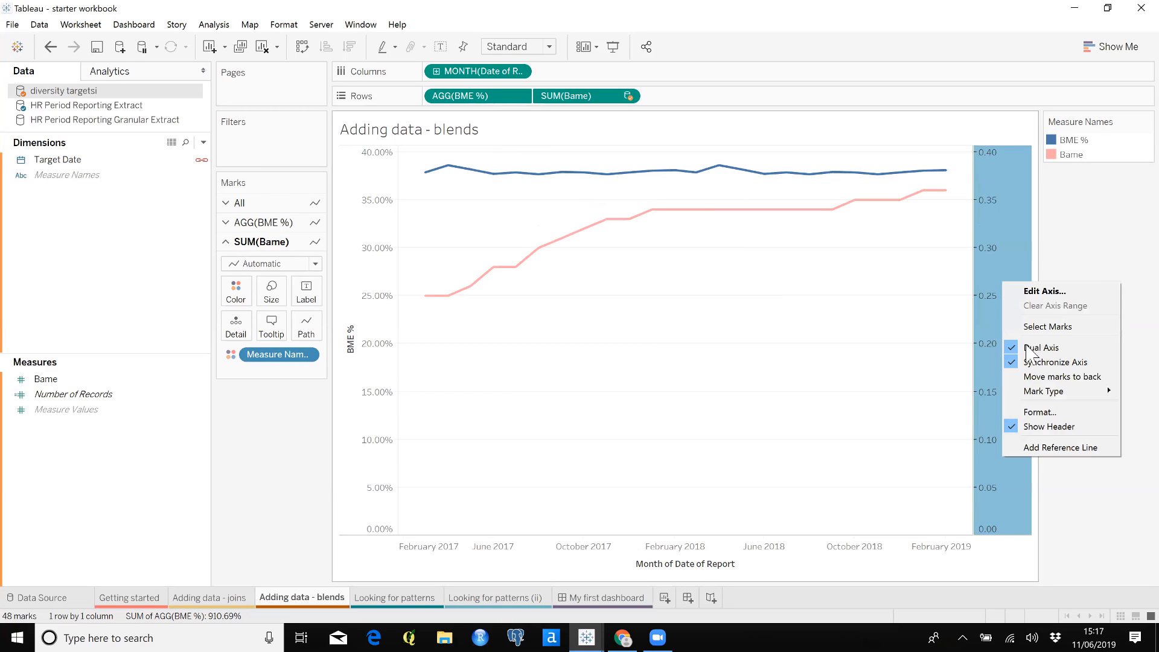
pyautogui.click(1040, 426)
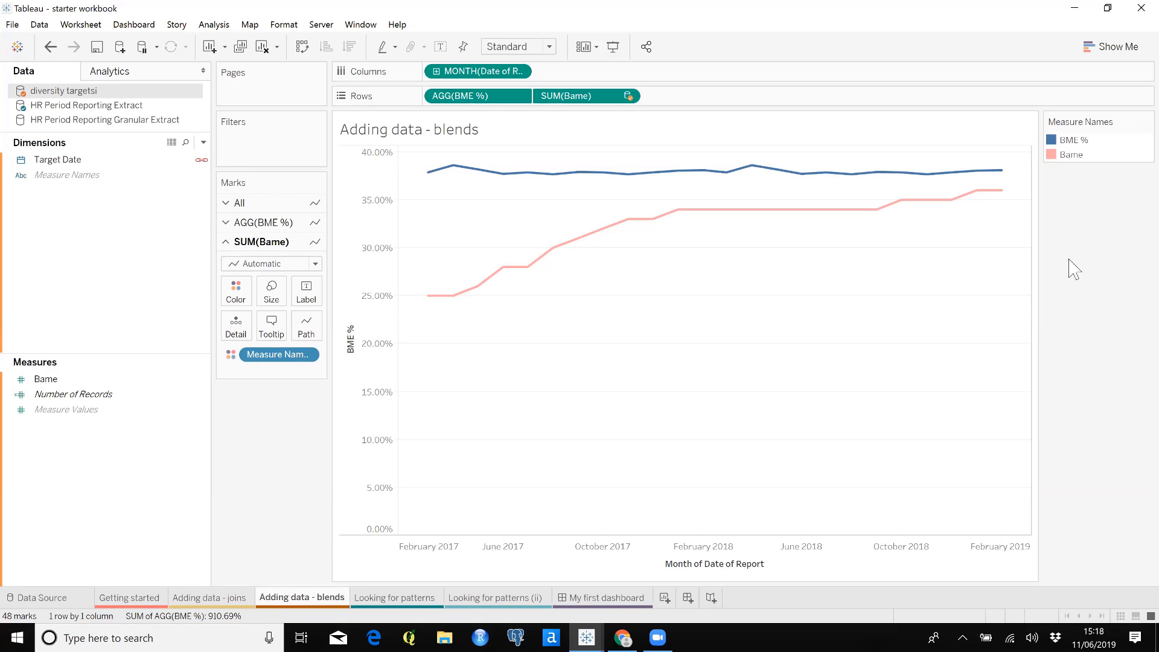
# On the Looking for patterns sheet, place the weekday of Start date of absence from HR Period Reporting Granular Extract in columns
pyautogui.click(412, 597)
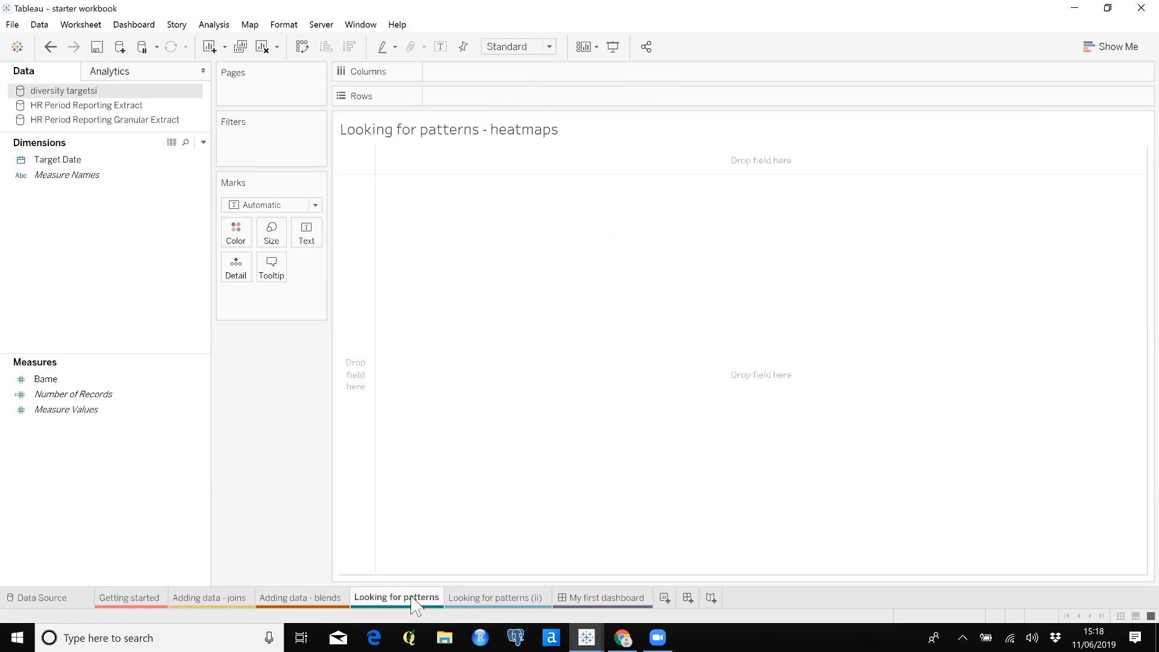
pyautogui.click(108, 120)
pyautogui.click(80, 221)
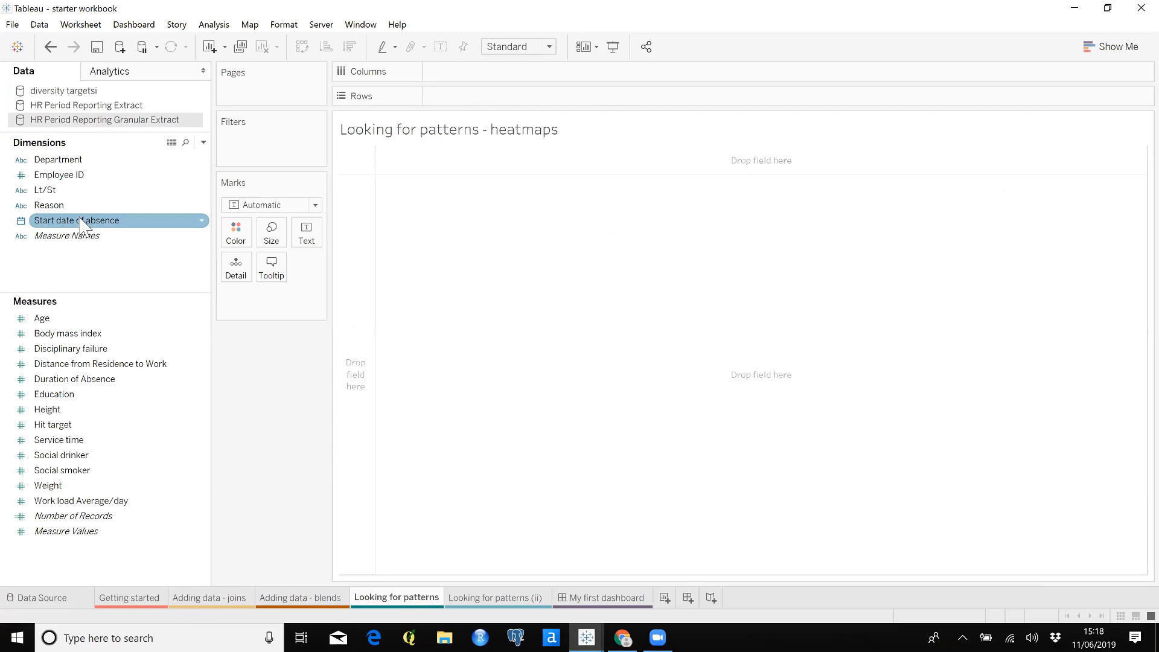
pyautogui.moveTo(81, 220); pyautogui.dragTo(488, 87)
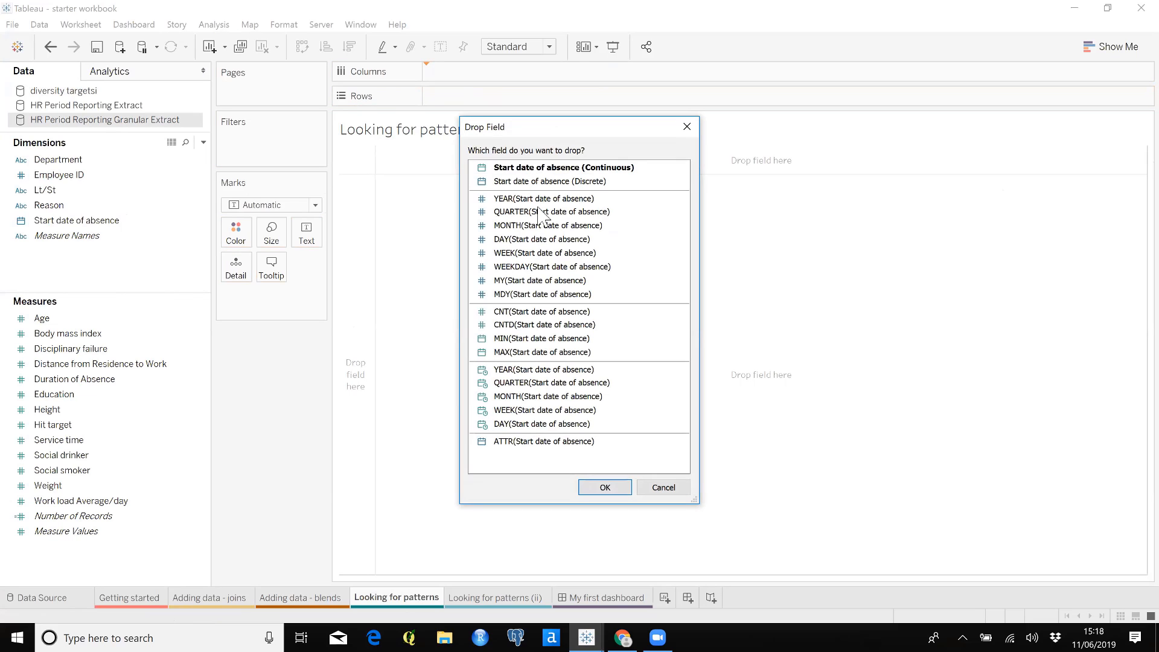
pyautogui.click(538, 267)
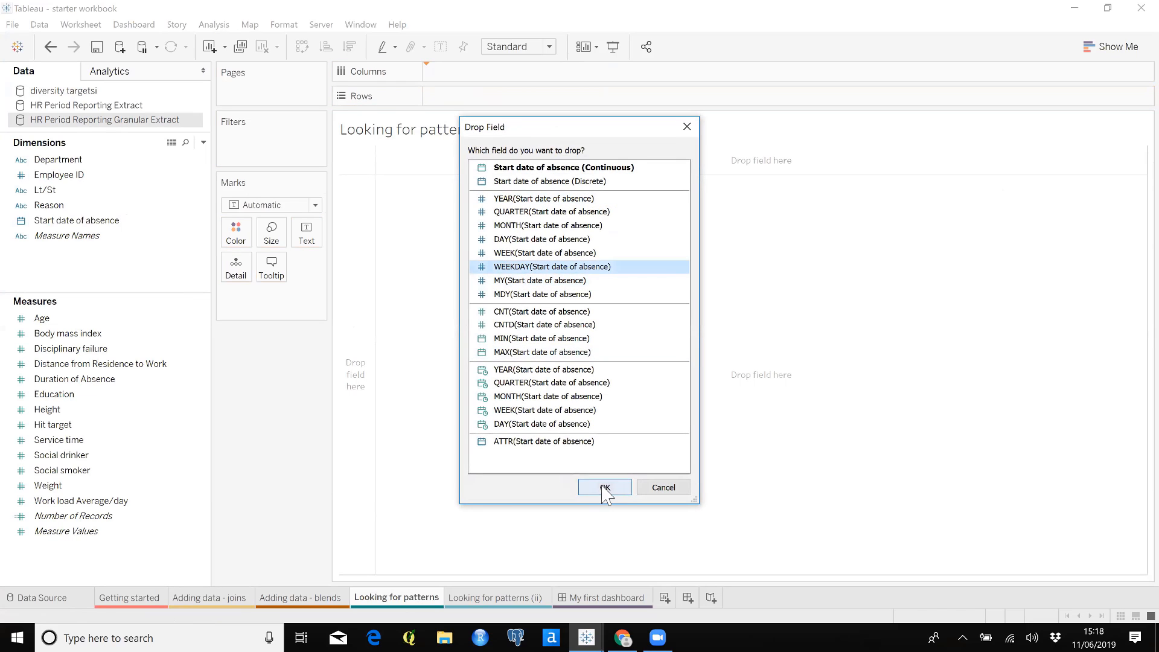
pyautogui.click(604, 488)
# Add the discrete month of Start date of absence to rows and fit the table to Entire View
pyautogui.moveTo(72, 220); pyautogui.dragTo(493, 99)
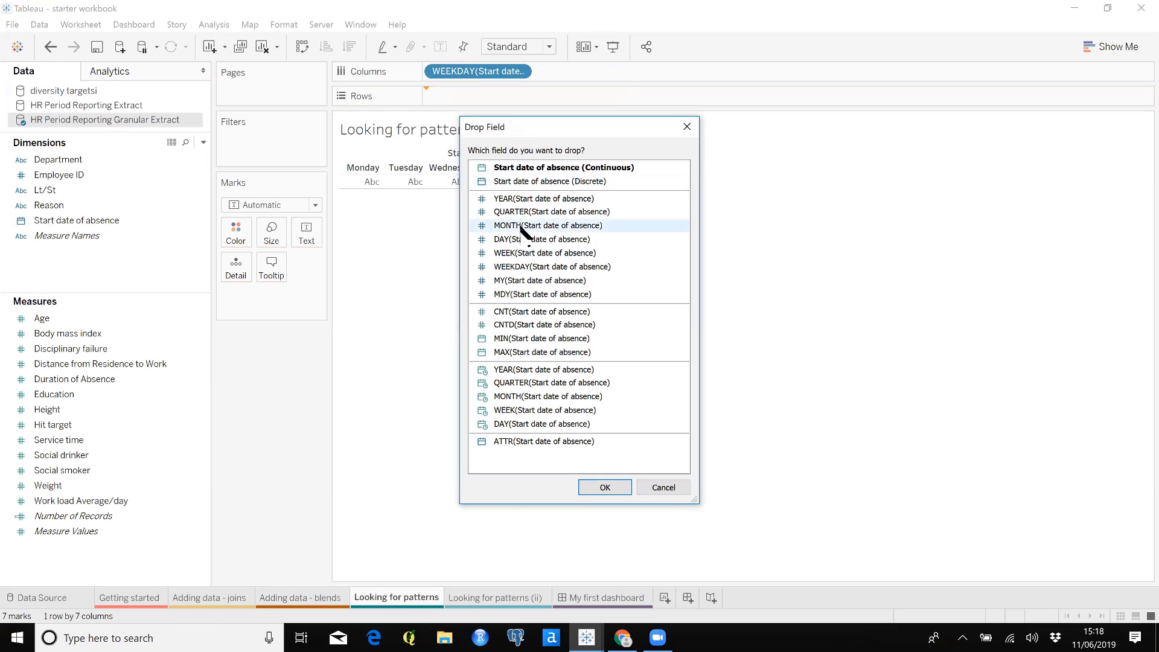
pyautogui.click(521, 227)
pyautogui.click(604, 488)
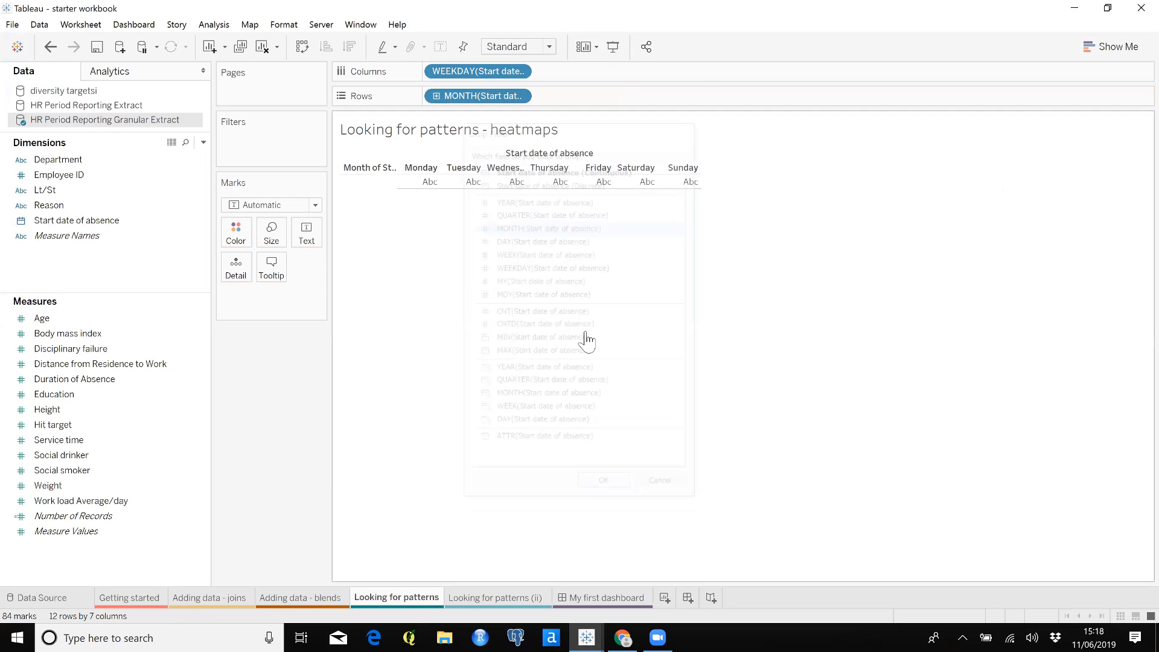
pyautogui.click(548, 47)
pyautogui.click(537, 100)
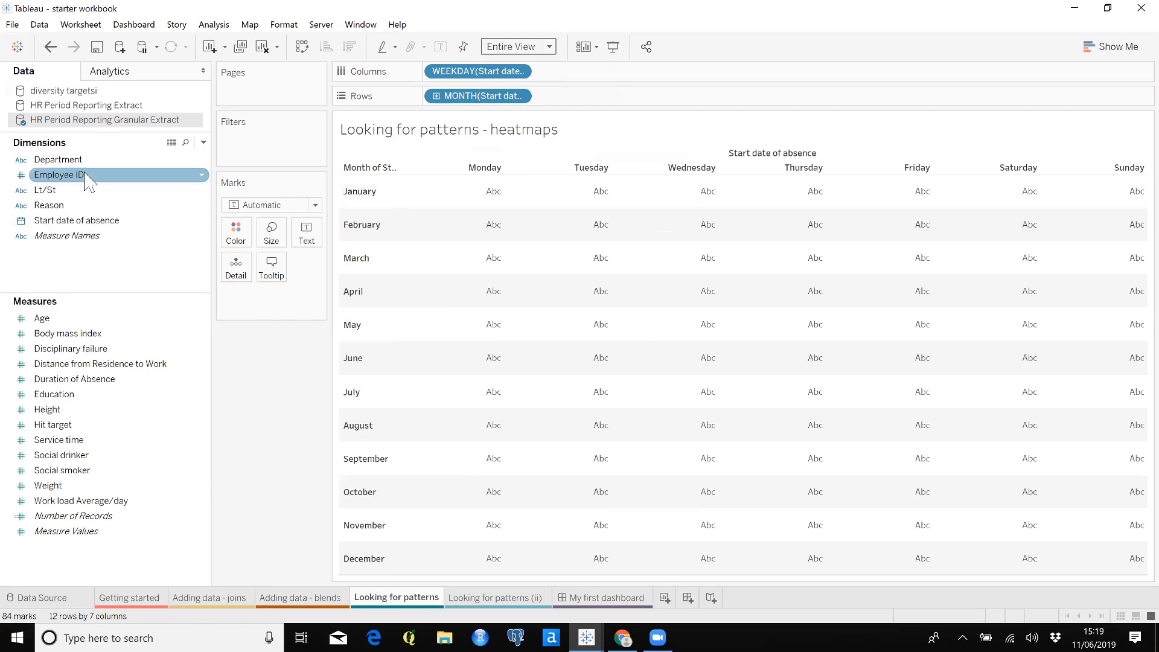
# Show the distinct count of Employee ID as text in each month and weekday cell
pyautogui.moveTo(91, 181); pyautogui.dragTo(307, 234)
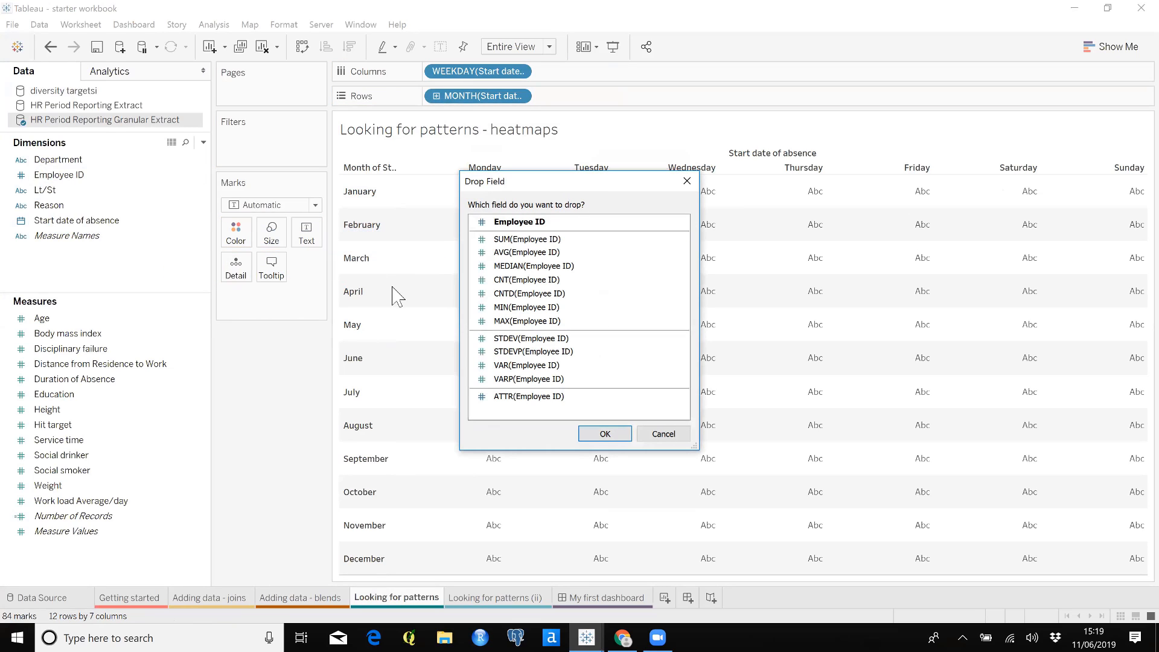
pyautogui.click(529, 293)
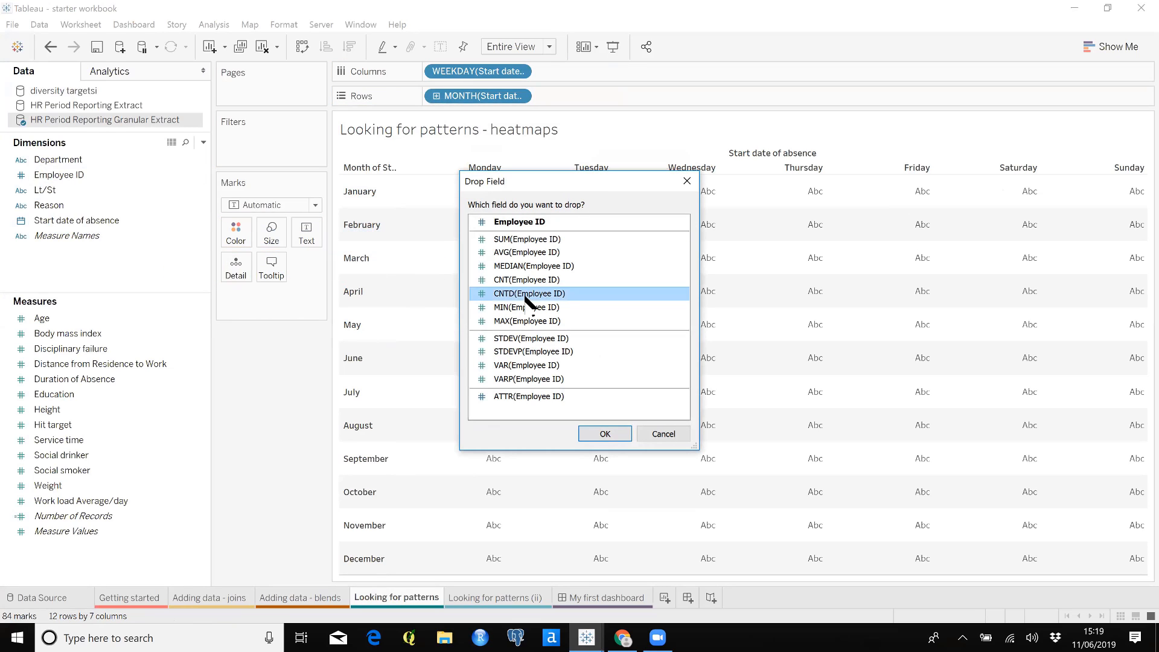
pyautogui.click(605, 434)
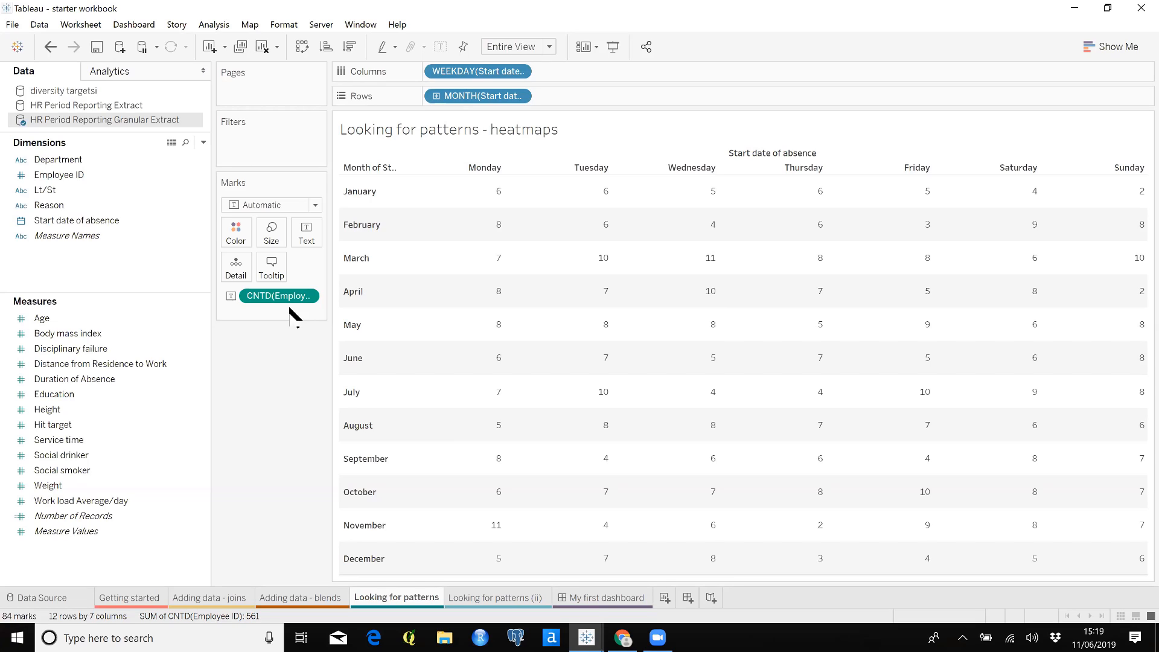
# Turn the month and weekday table into a heatmap of square marks coloured by the distinct count of Employee ID
pyautogui.click(315, 205)
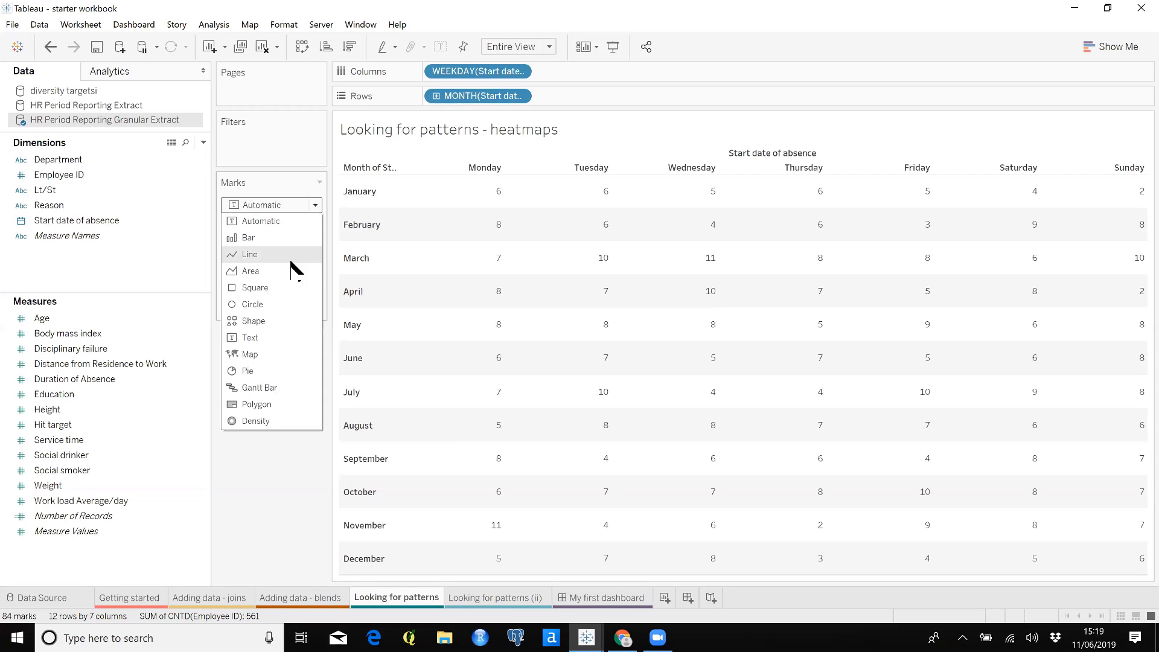
pyautogui.click(292, 288)
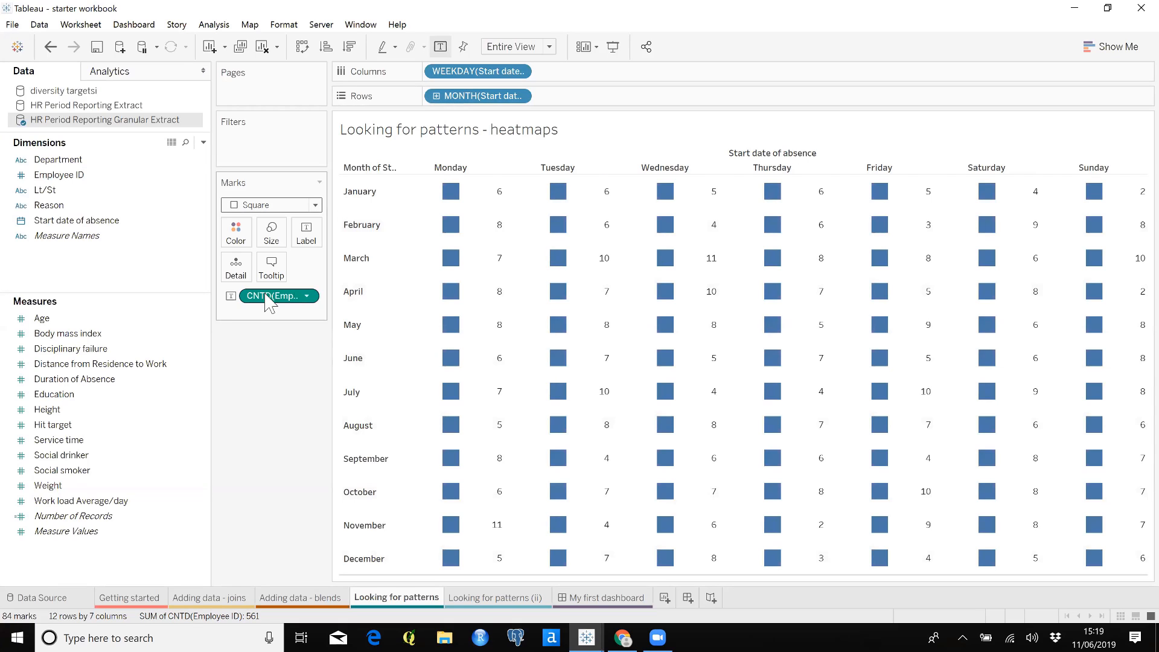
pyautogui.moveTo(264, 295); pyautogui.dragTo(236, 234)
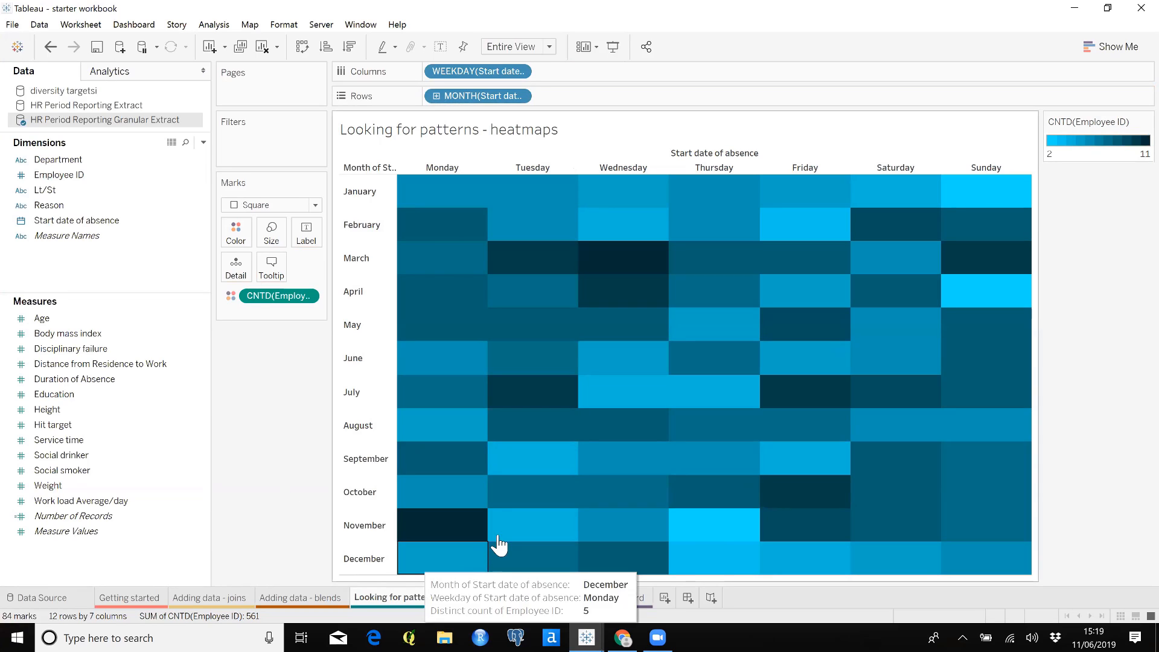
pyautogui.moveTo(474, 545)
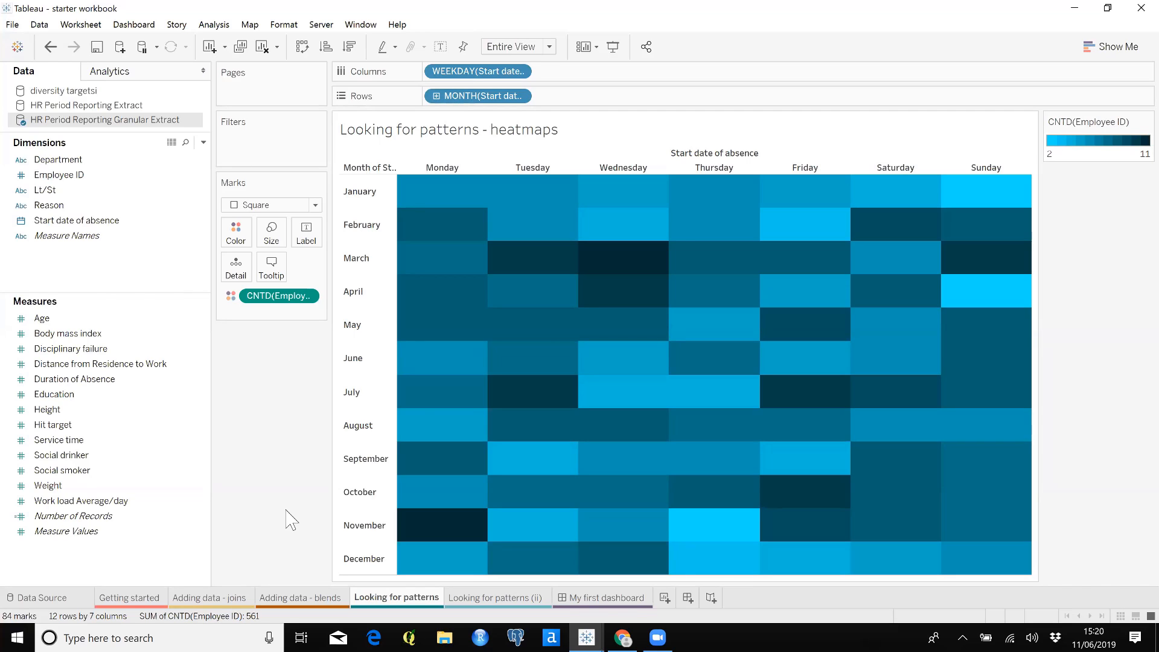
pyautogui.moveTo(506, 272)
# On the Looking for patterns (ii) sheet, place the average Duration of Absence in rows
pyautogui.moveTo(500, 608)
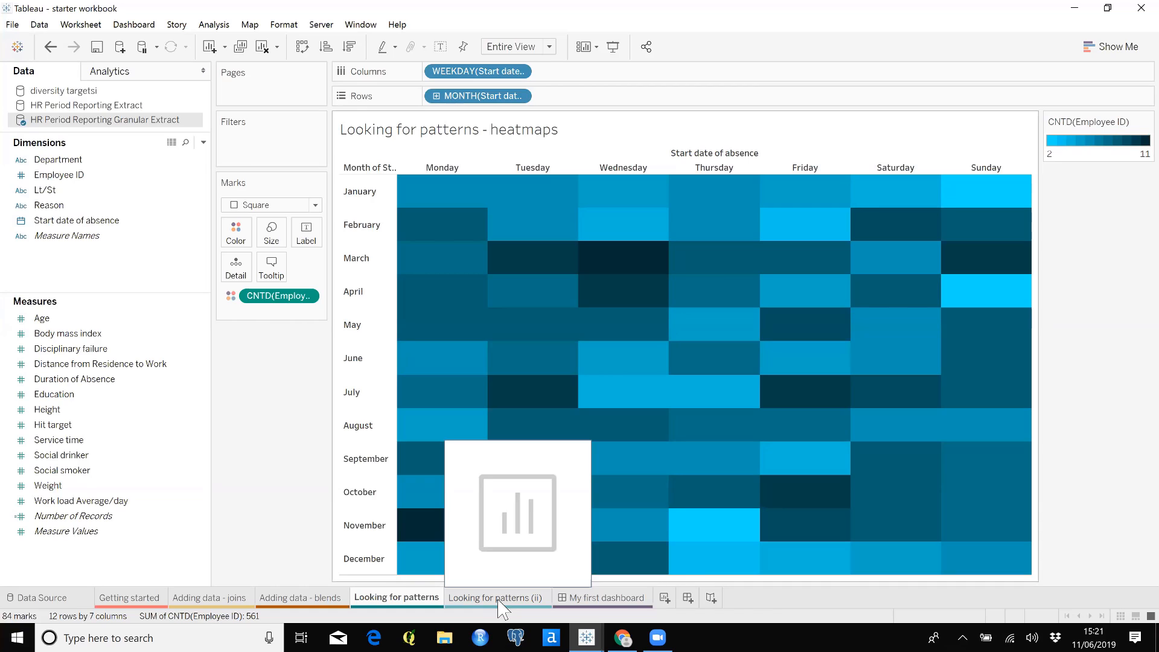
pyautogui.click(499, 600)
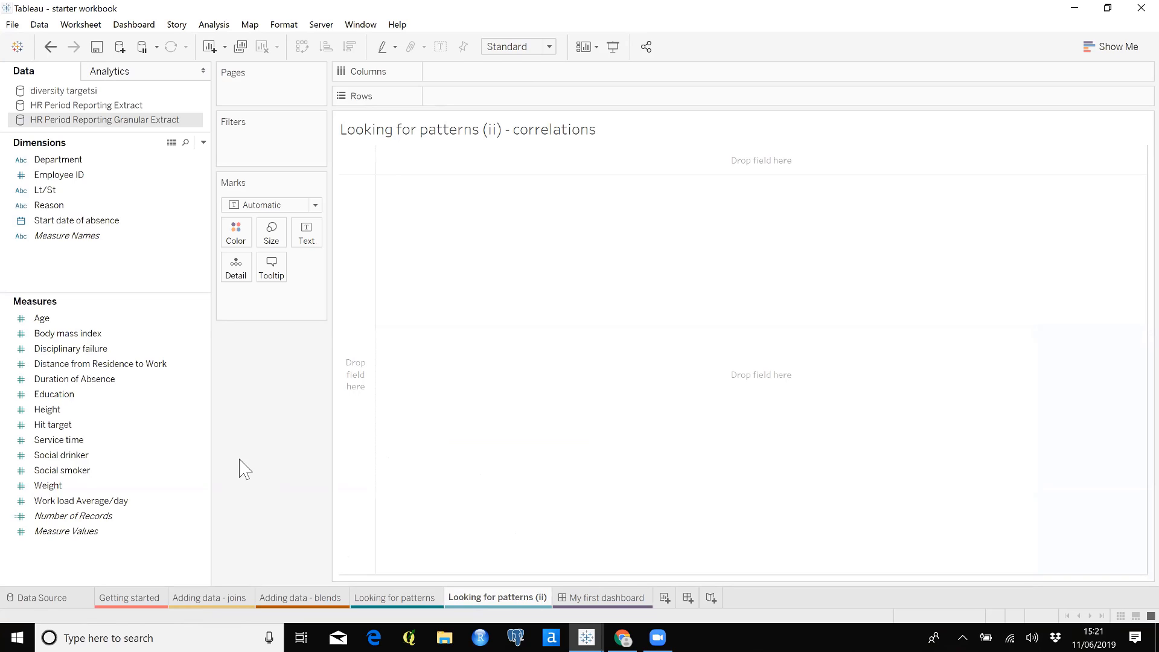
pyautogui.moveTo(85, 378); pyautogui.dragTo(488, 101)
pyautogui.click(539, 252)
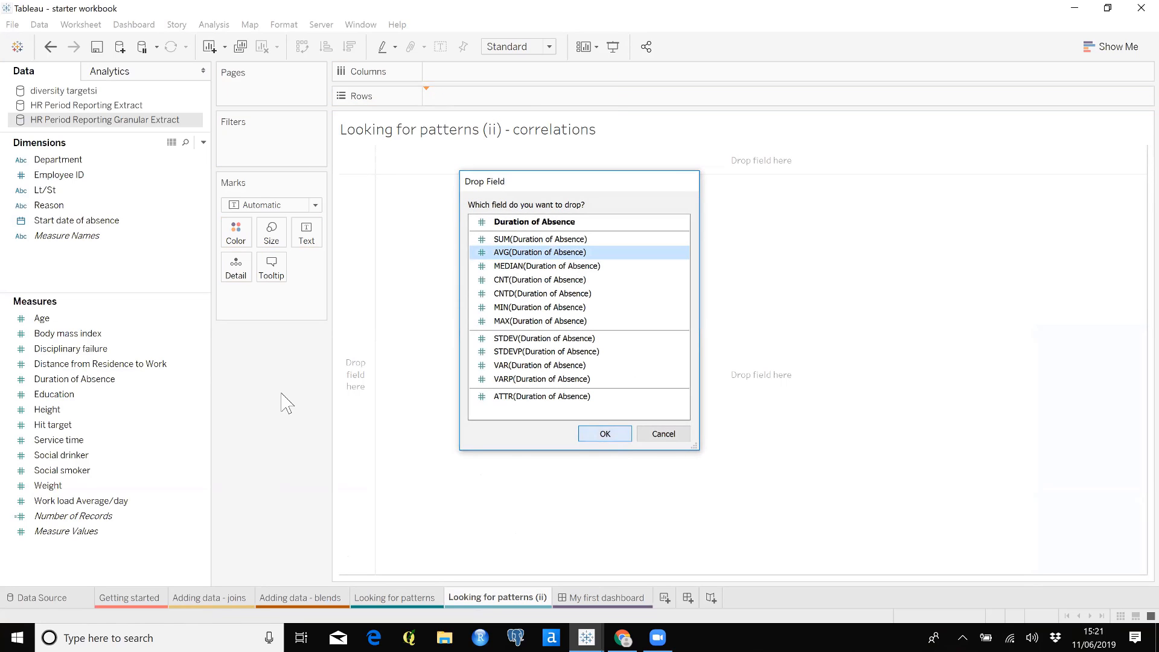
pyautogui.press('Return')
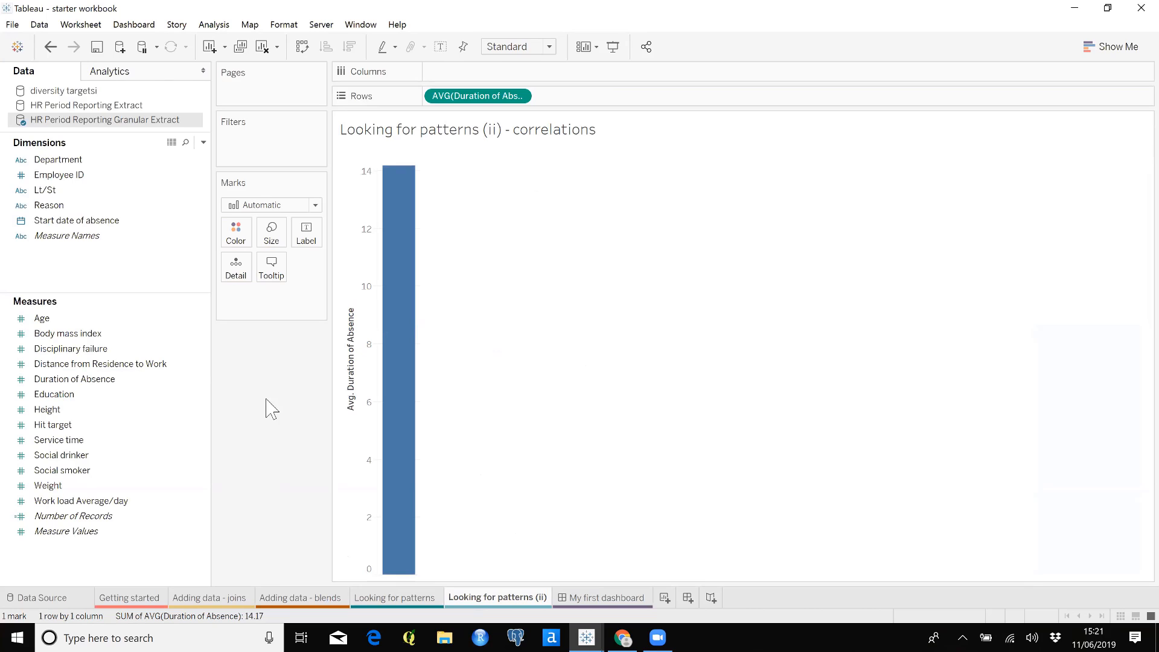
# Add the average Distance from Residence to Work to columns
pyautogui.click(163, 368)
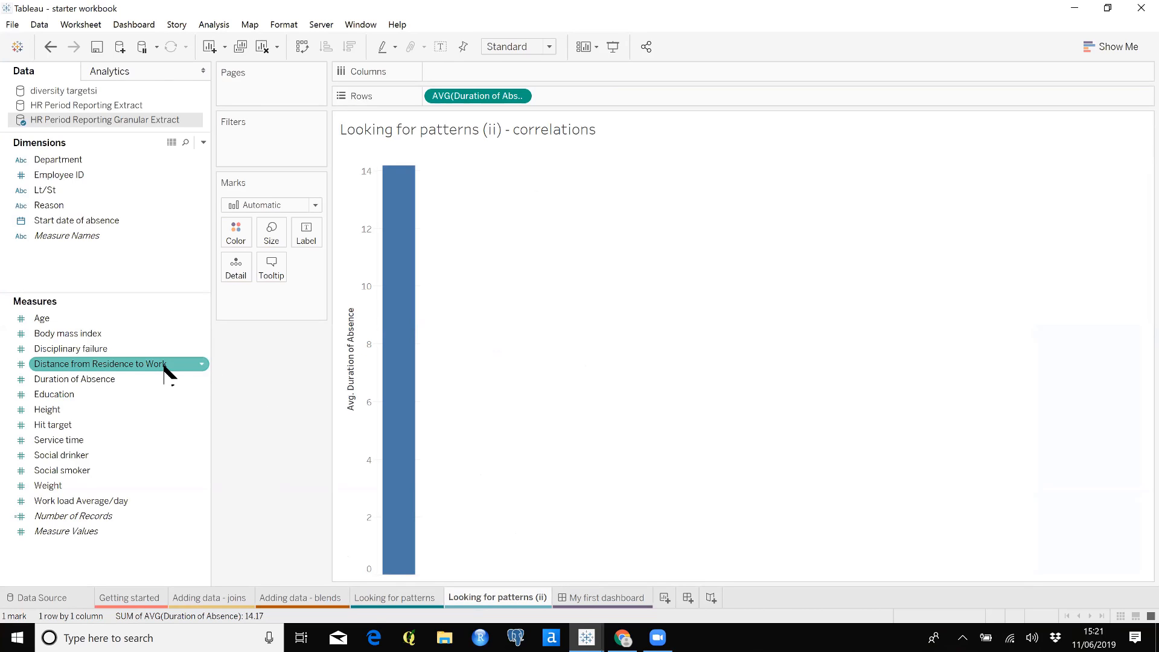
pyautogui.moveTo(164, 367); pyautogui.dragTo(564, 75)
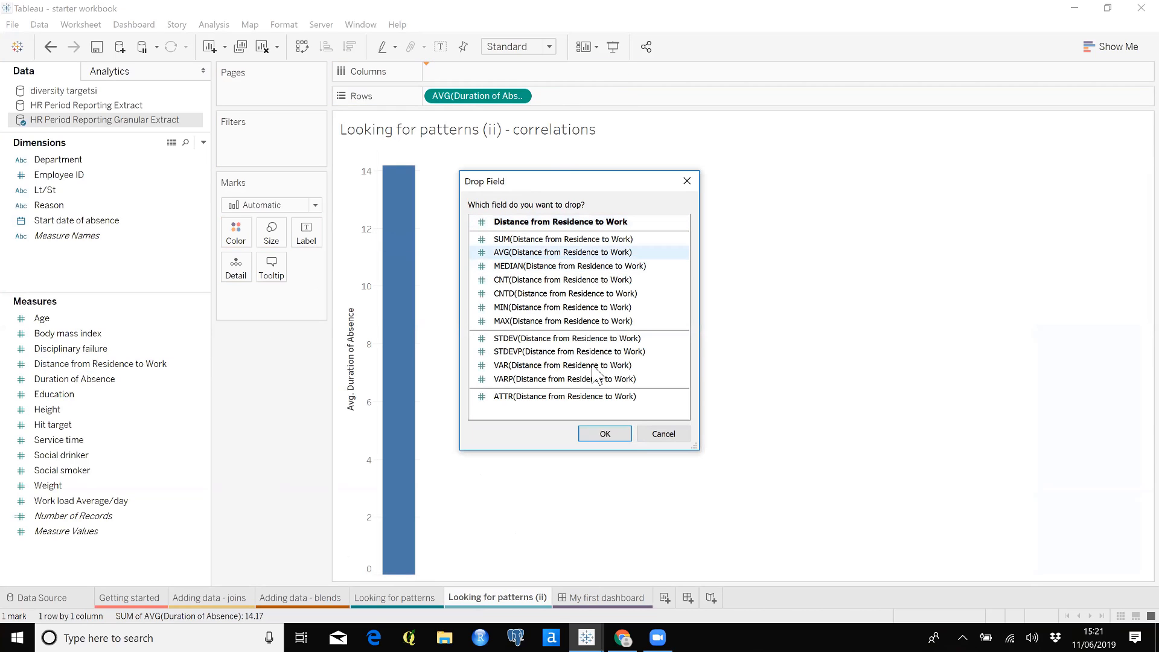
pyautogui.click(605, 433)
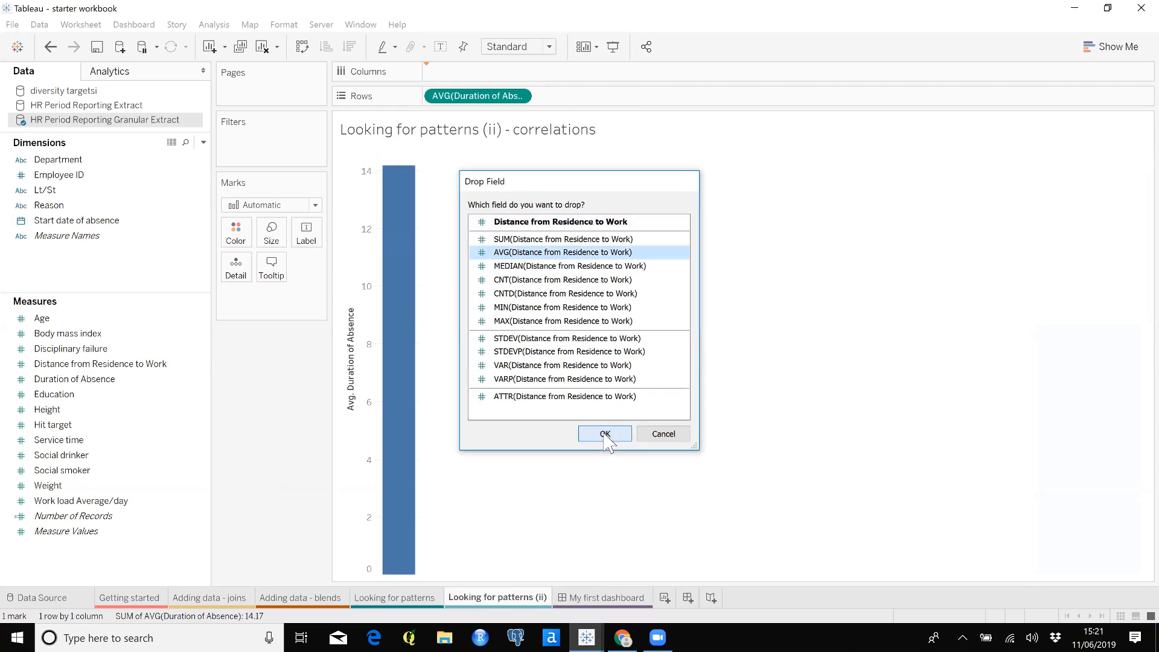
# Show the marks as circles with one per Employee ID, and widen the scatter plot
pyautogui.click(315, 205)
pyautogui.click(261, 304)
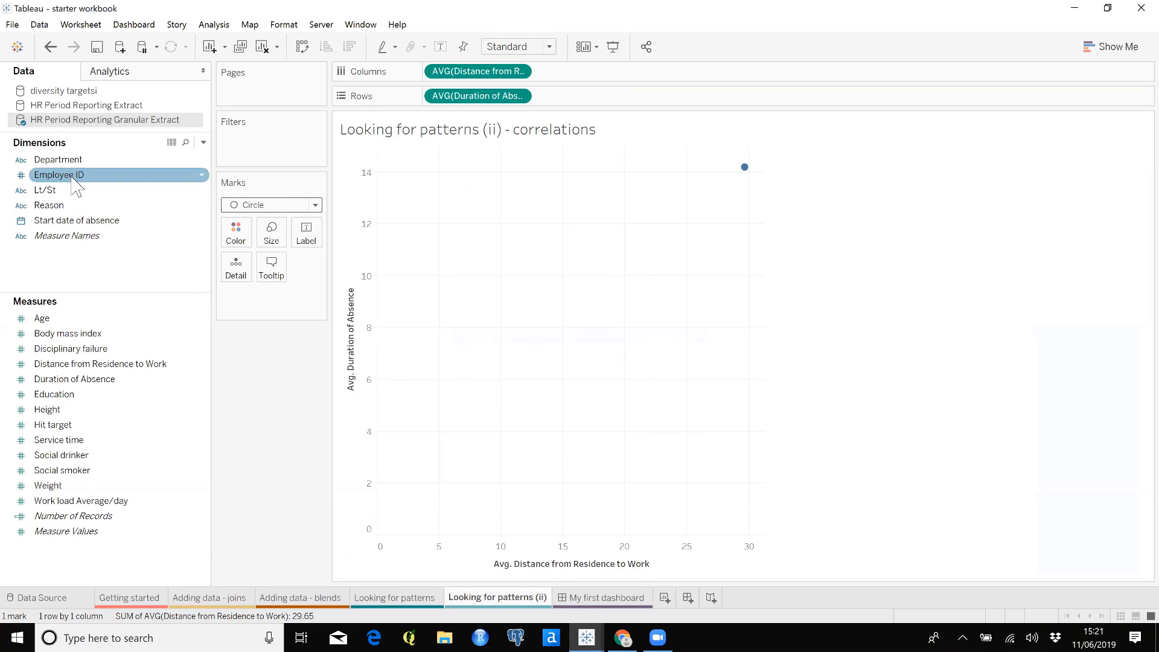
pyautogui.moveTo(64, 174); pyautogui.dragTo(240, 276)
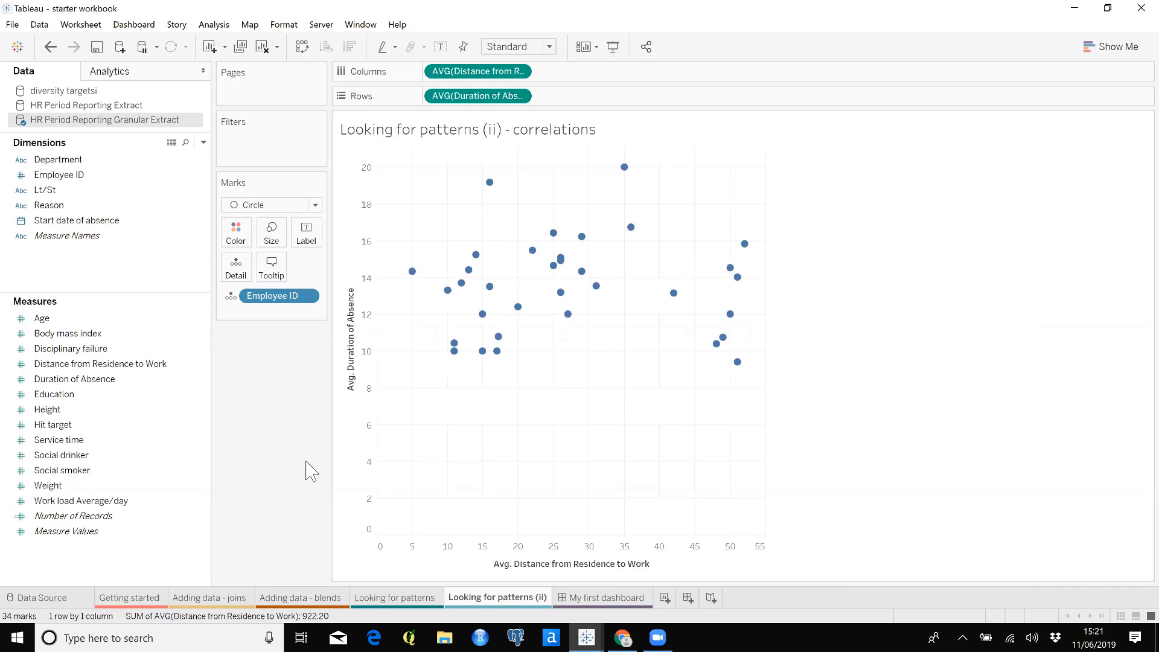
pyautogui.moveTo(766, 492); pyautogui.dragTo(842, 492)
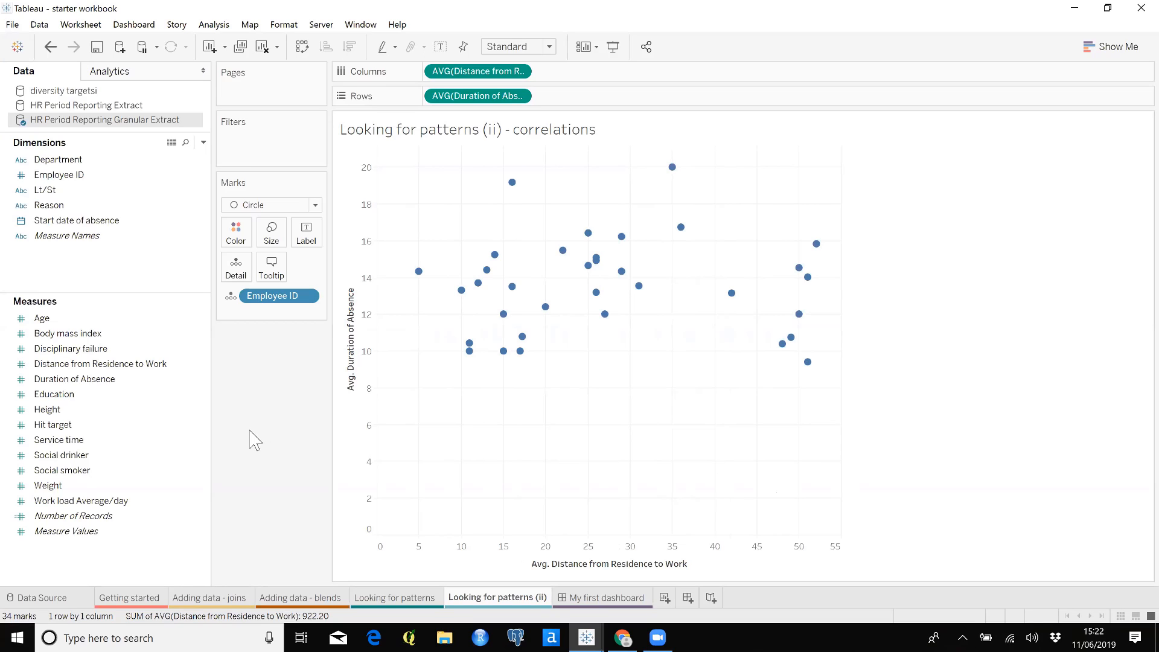
# Replace the distance field in columns with Hit target, aggregated as an average
pyautogui.click(157, 415)
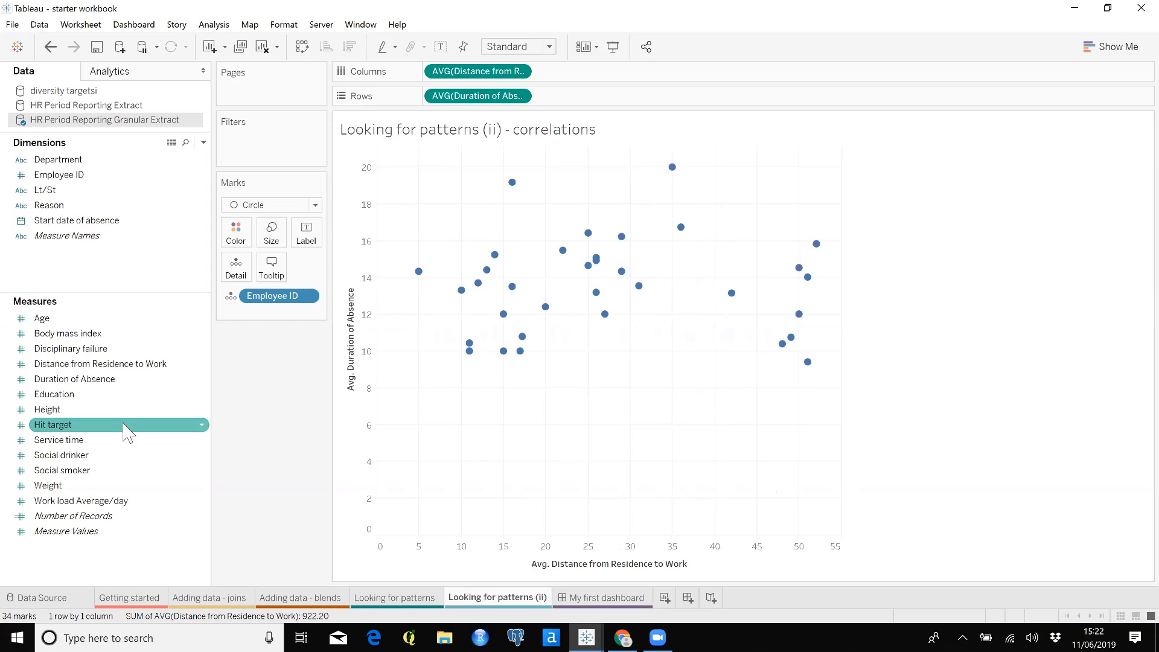
pyautogui.moveTo(127, 422); pyautogui.dragTo(500, 78)
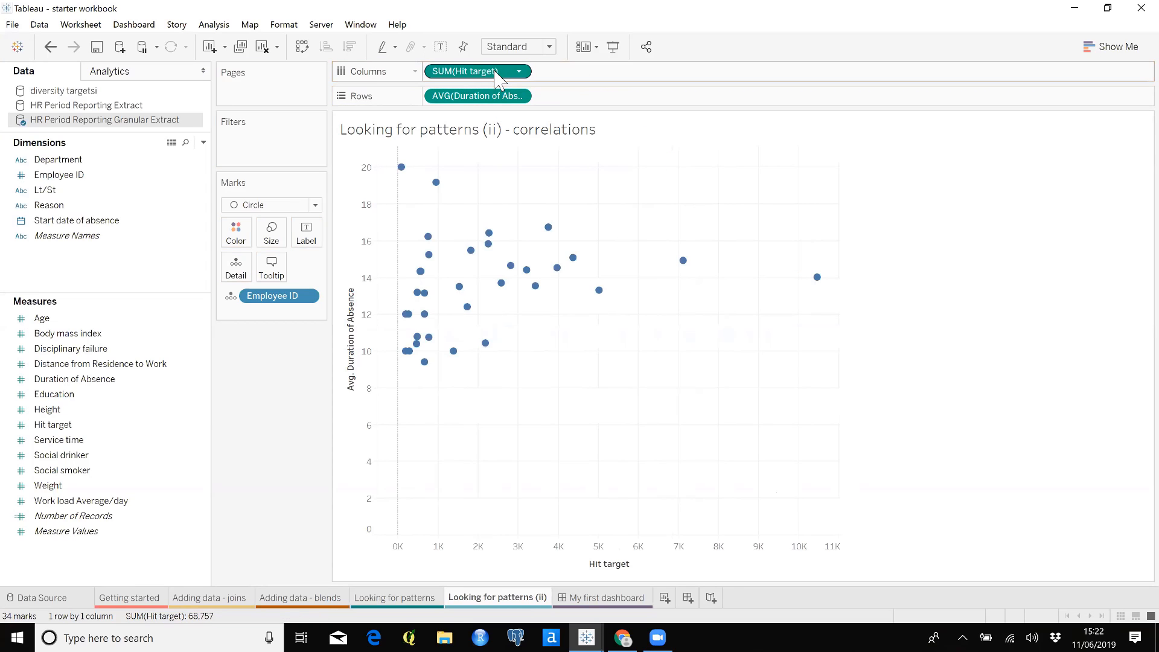
pyautogui.rightClick(499, 72)
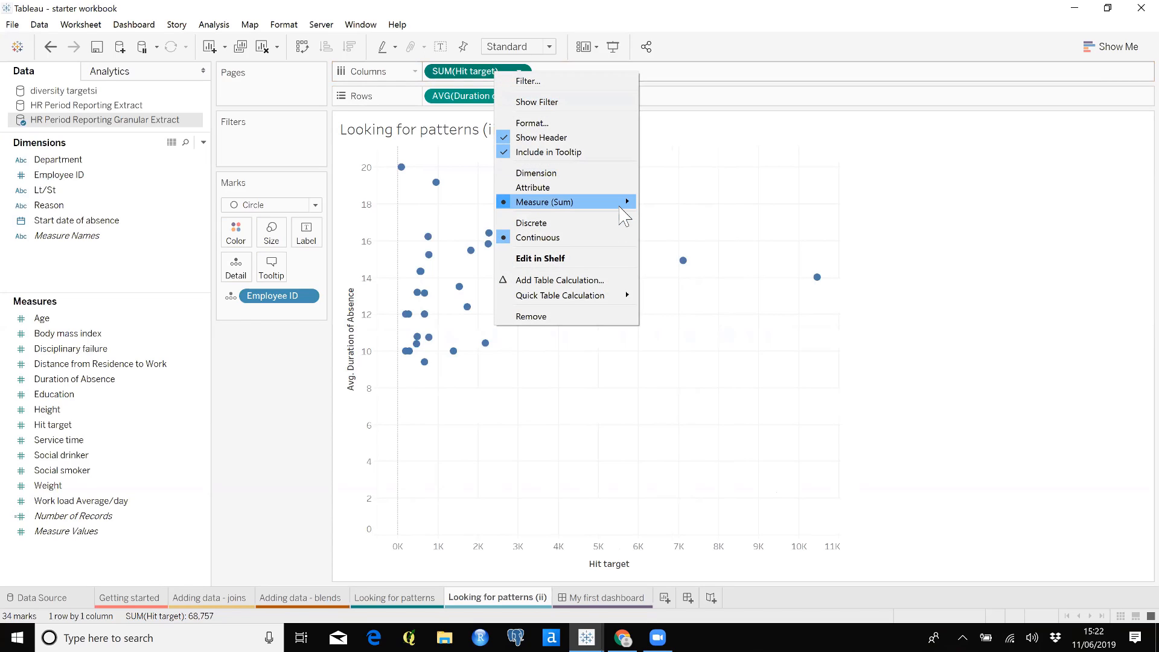
pyautogui.moveTo(619, 205)
pyautogui.click(669, 221)
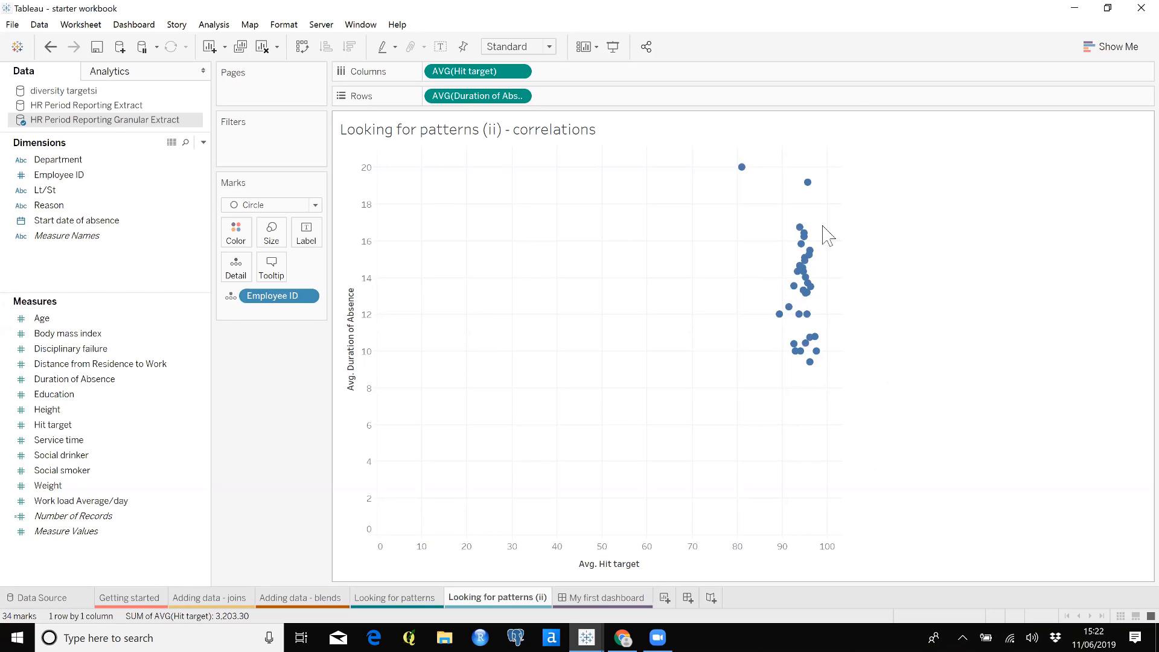
pyautogui.moveTo(743, 180)
# On My first dashboard, add a horizontal container under the title holding the Getting started and Adding data - blends sheets side by side
pyautogui.click(625, 604)
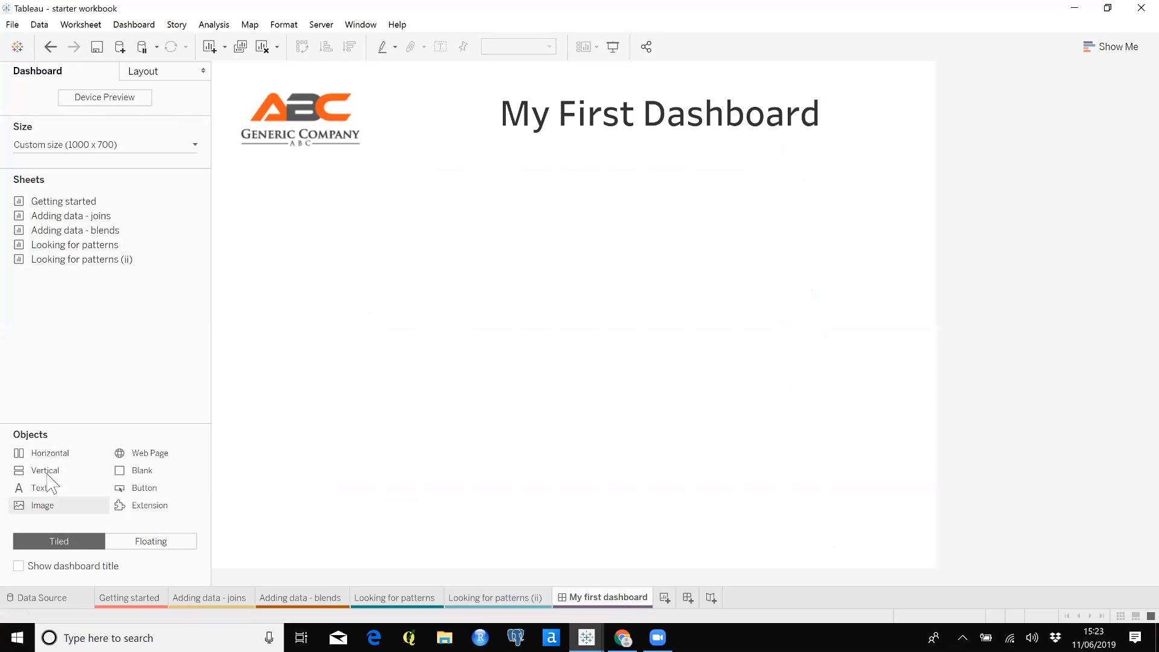
pyautogui.moveTo(37, 457); pyautogui.dragTo(507, 215)
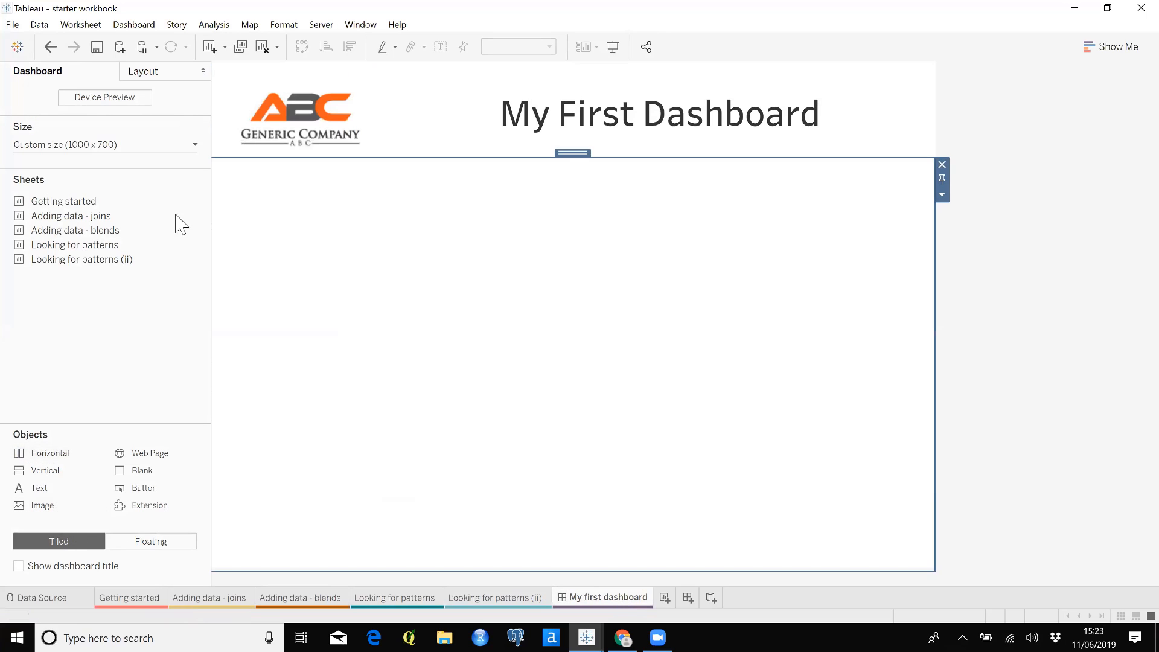
pyautogui.moveTo(79, 208)
pyautogui.moveTo(78, 208); pyautogui.dragTo(341, 248)
pyautogui.moveTo(78, 229); pyautogui.dragTo(900, 329)
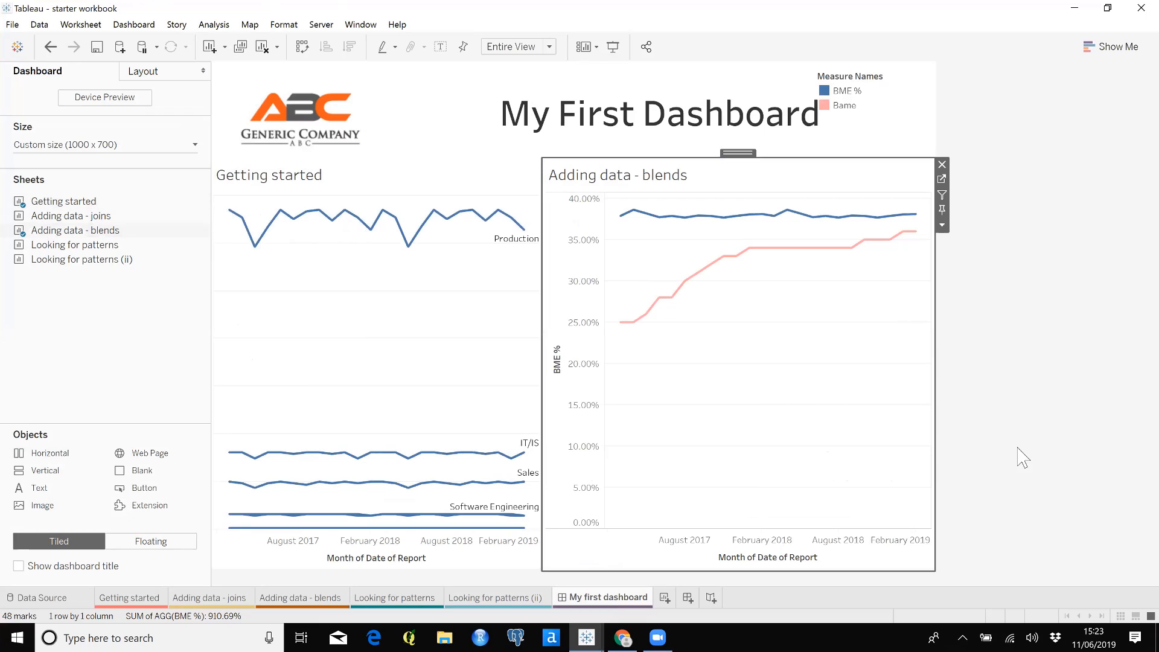
# Add a second horizontal container below the charts with Looking for patterns and Looking for patterns (ii) side by side
pyautogui.moveTo(50, 453); pyautogui.dragTo(556, 570)
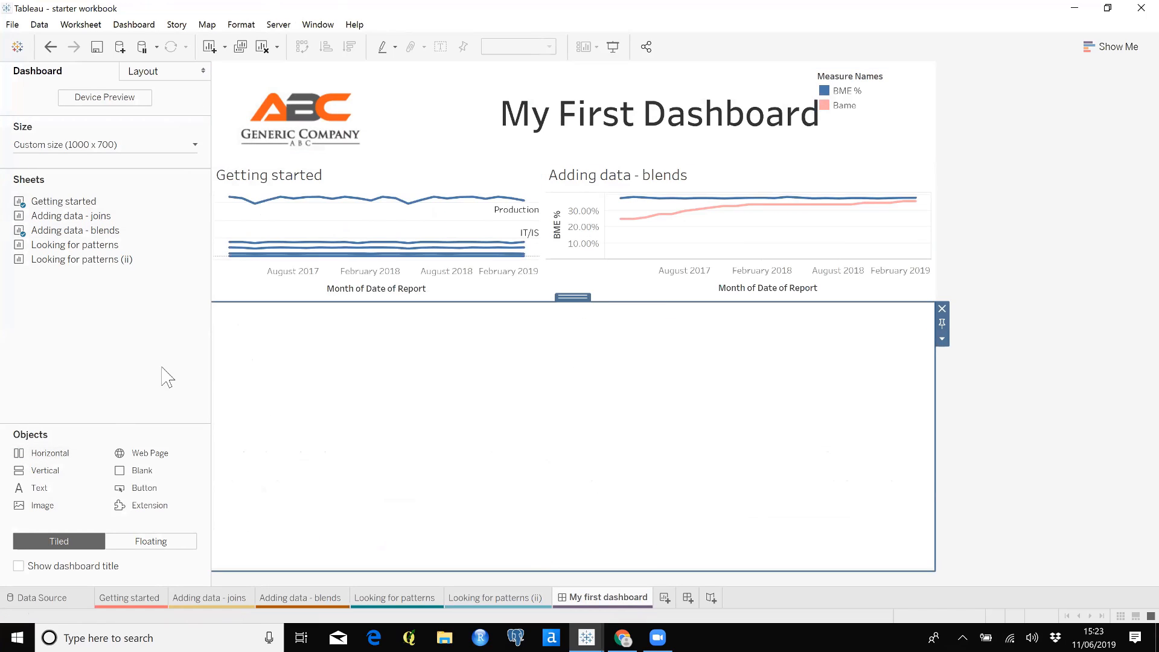
pyautogui.moveTo(72, 245); pyautogui.dragTo(393, 440)
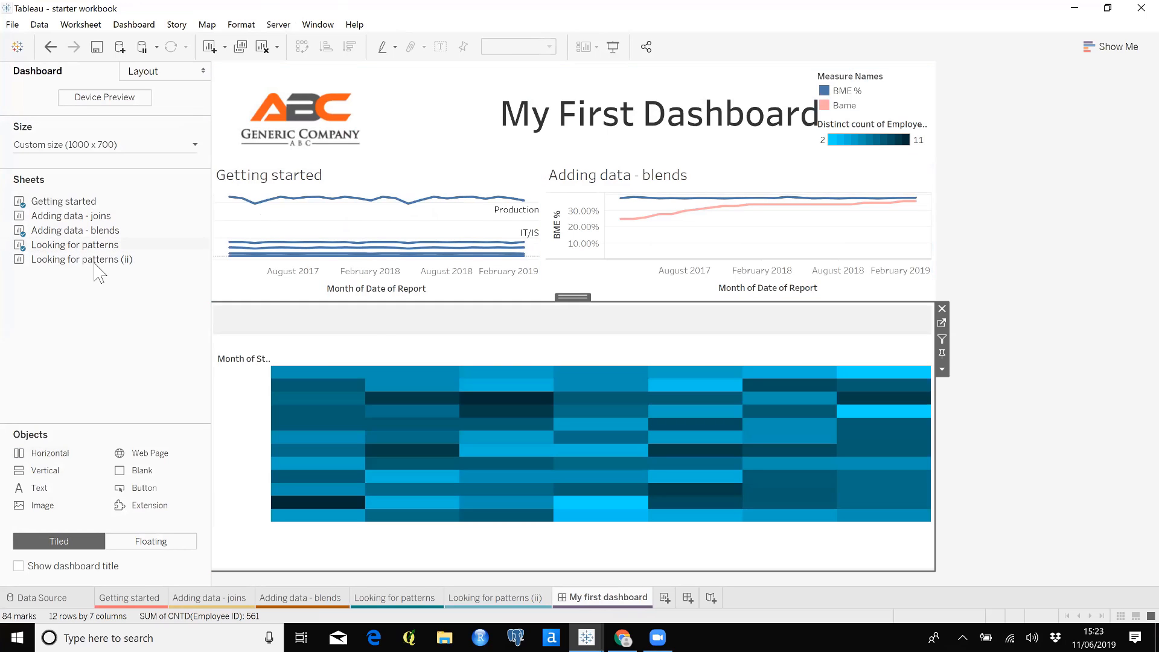
pyautogui.moveTo(99, 271); pyautogui.dragTo(813, 462)
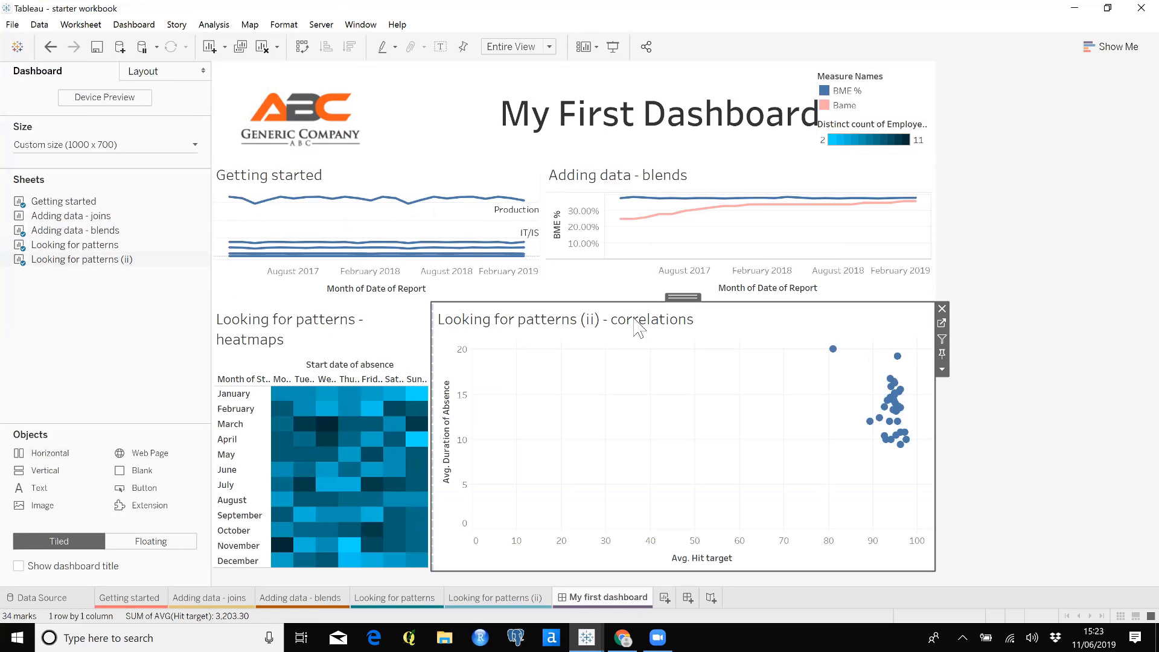
# Make the dashboard's upper chart row taller and widen the heatmap to line up with the Getting started chart above it
pyautogui.moveTo(621, 298); pyautogui.dragTo(620, 335)
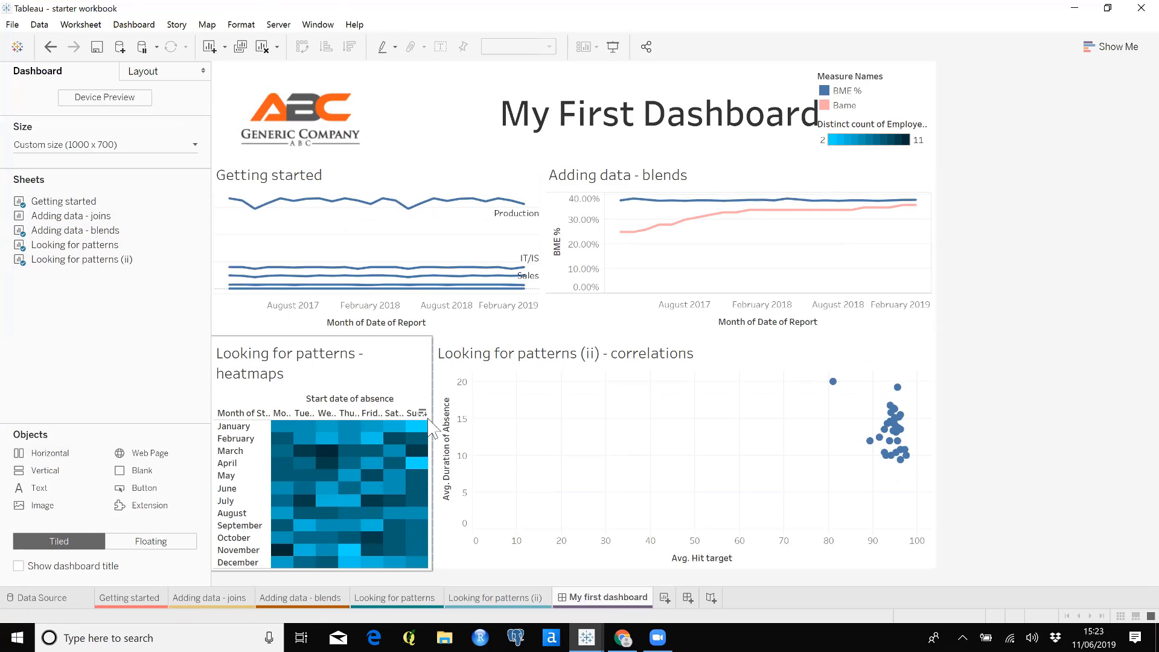
pyautogui.click(524, 420)
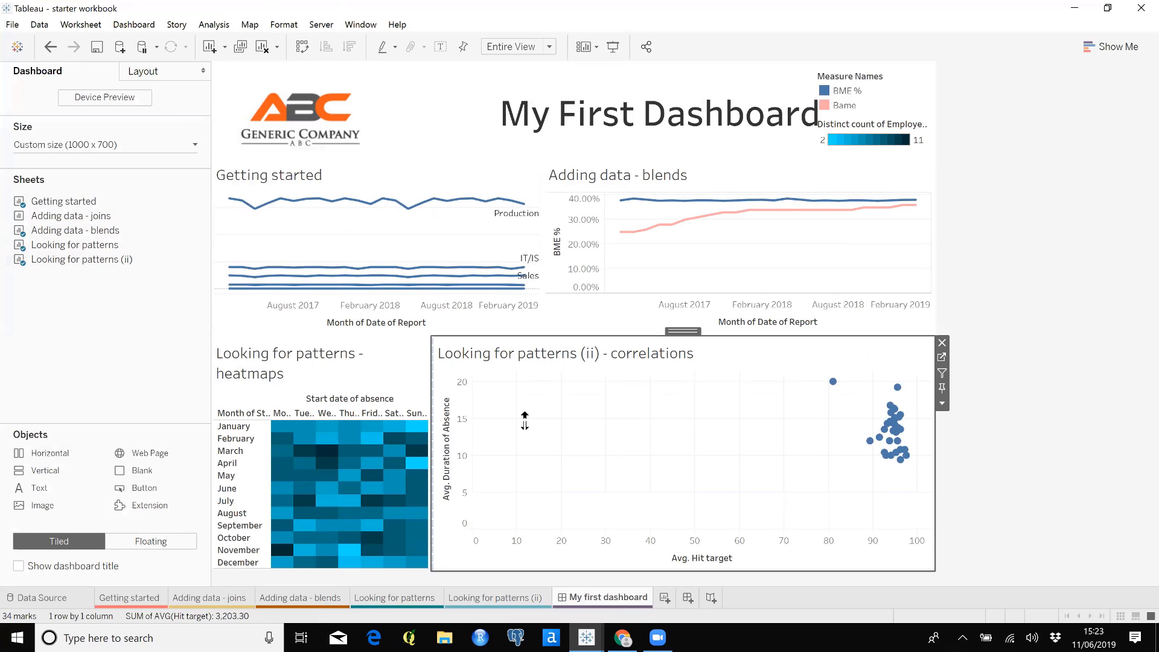
pyautogui.moveTo(432, 391); pyautogui.dragTo(537, 392)
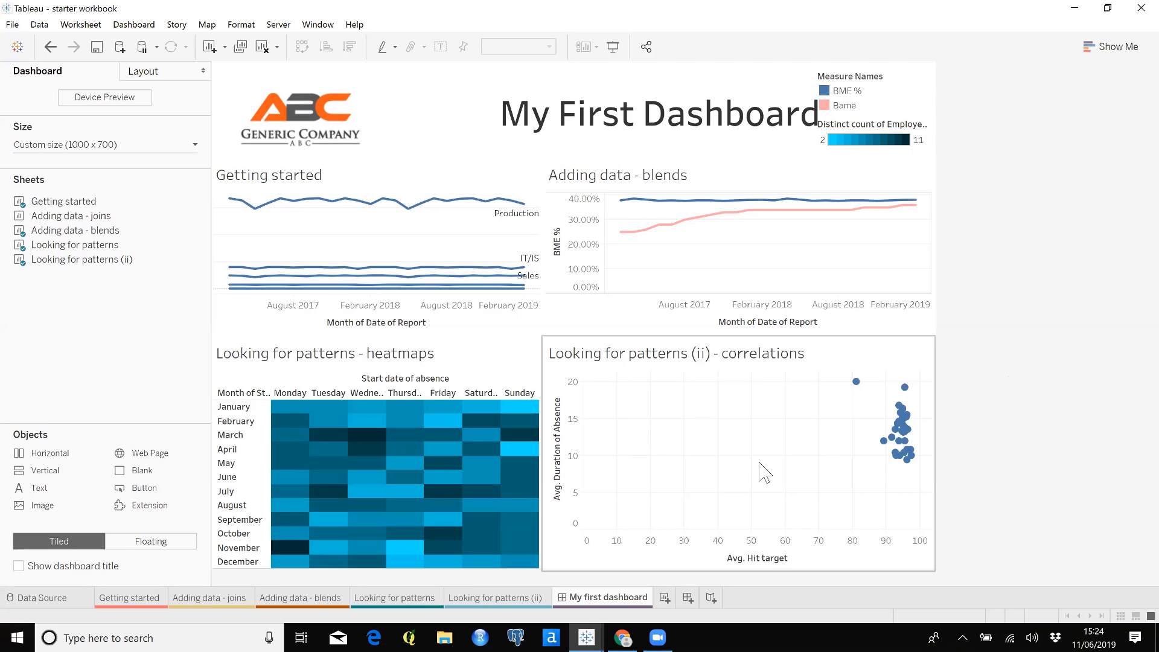
# Switch to the Monthly reporting board workbook and show its Monthly End Board dashboard in presentation mode
pyautogui.click(585, 637)
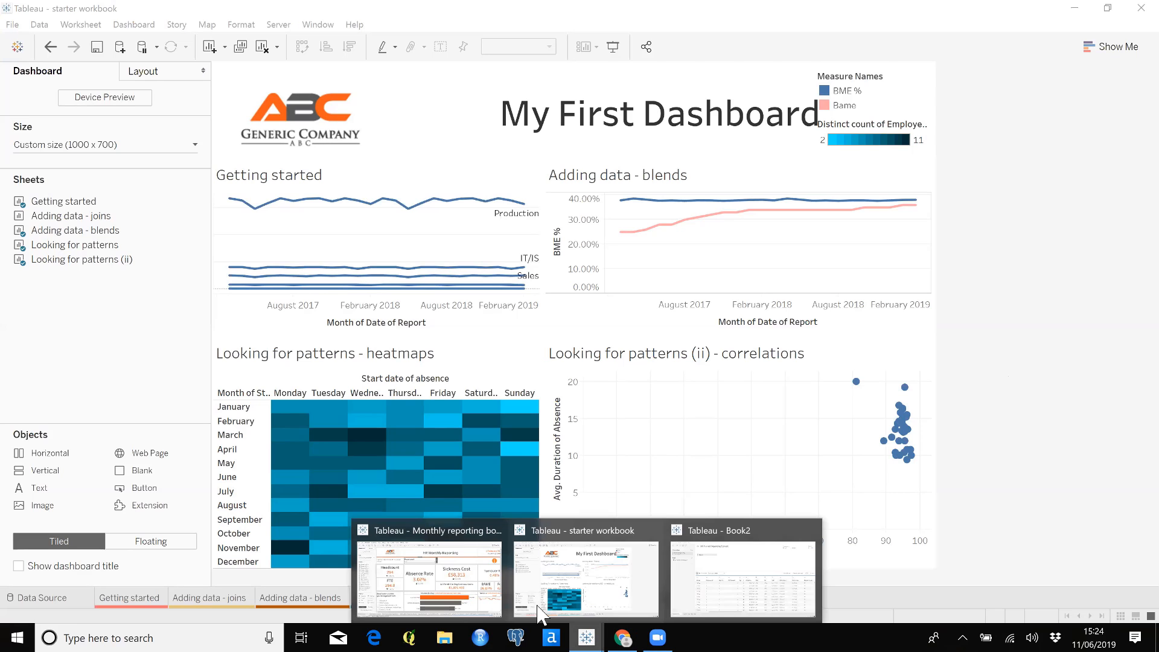
pyautogui.click(446, 544)
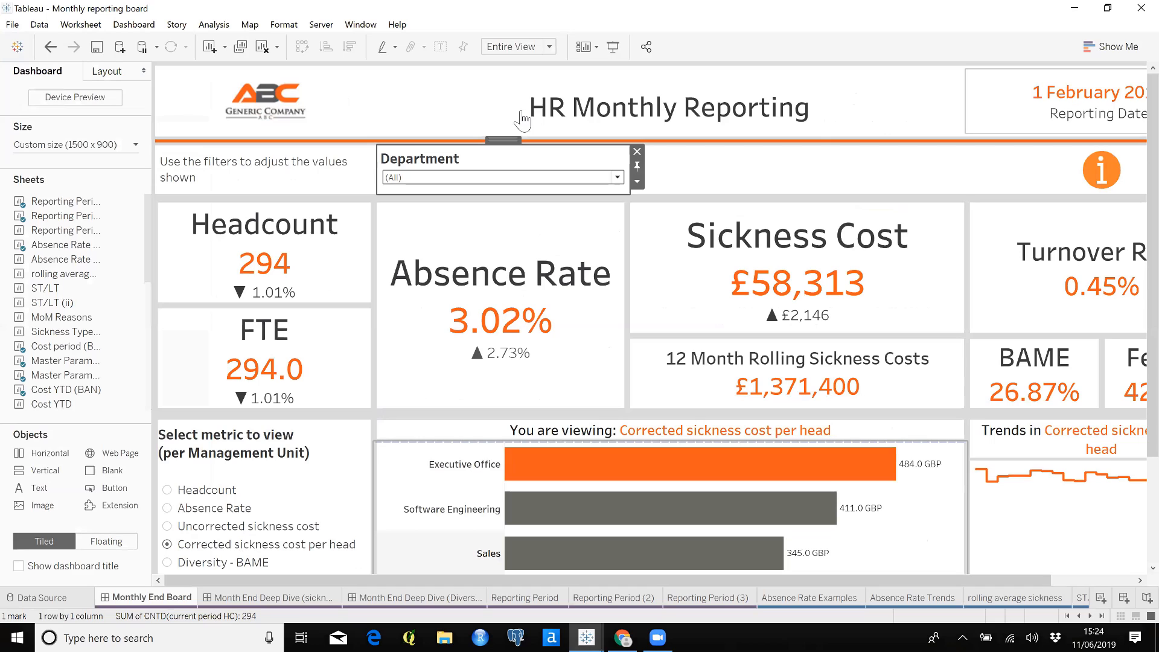
pyautogui.click(613, 48)
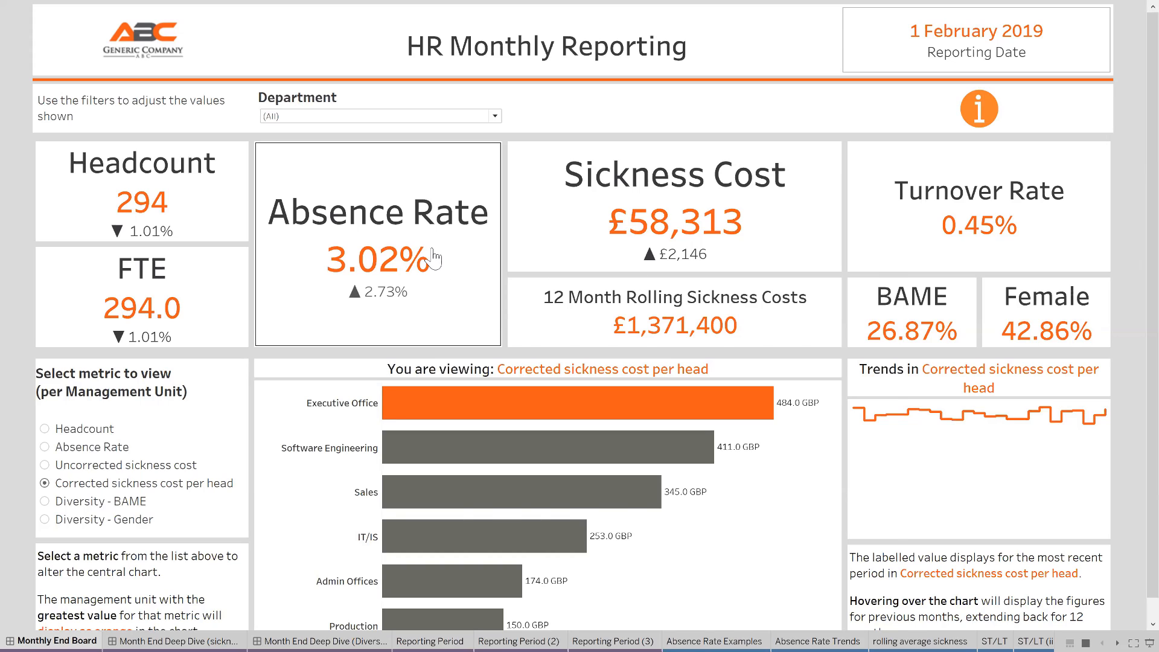
# Filter the HR Monthly Reporting dashboard to the Production department
pyautogui.moveTo(434, 242)
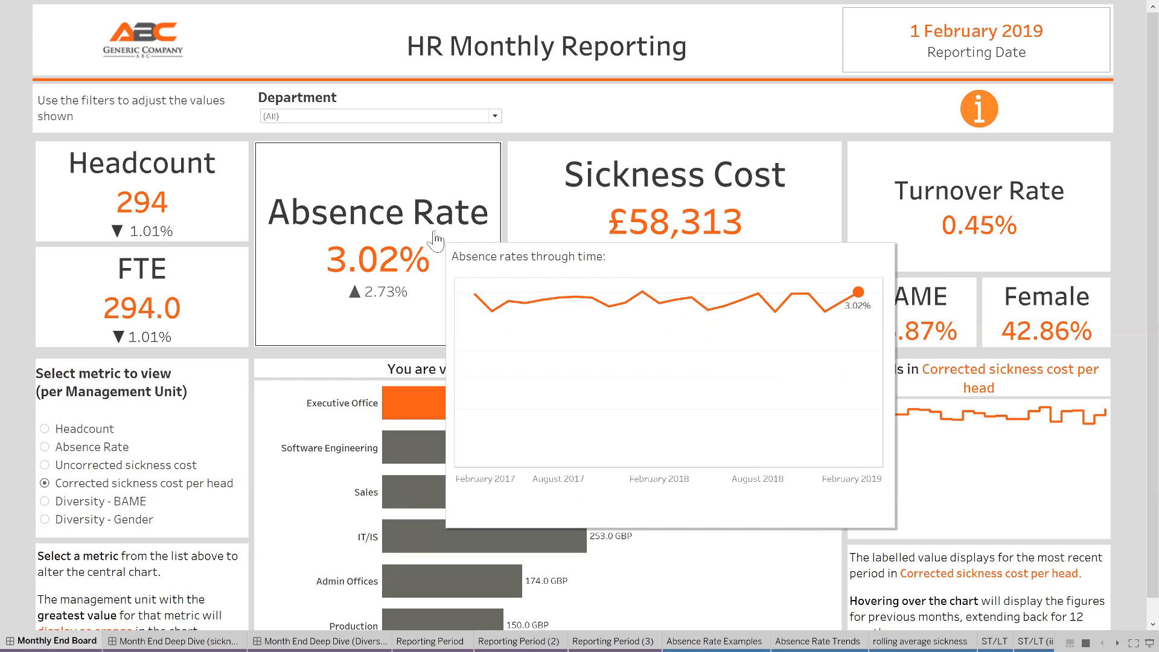
pyautogui.click(495, 116)
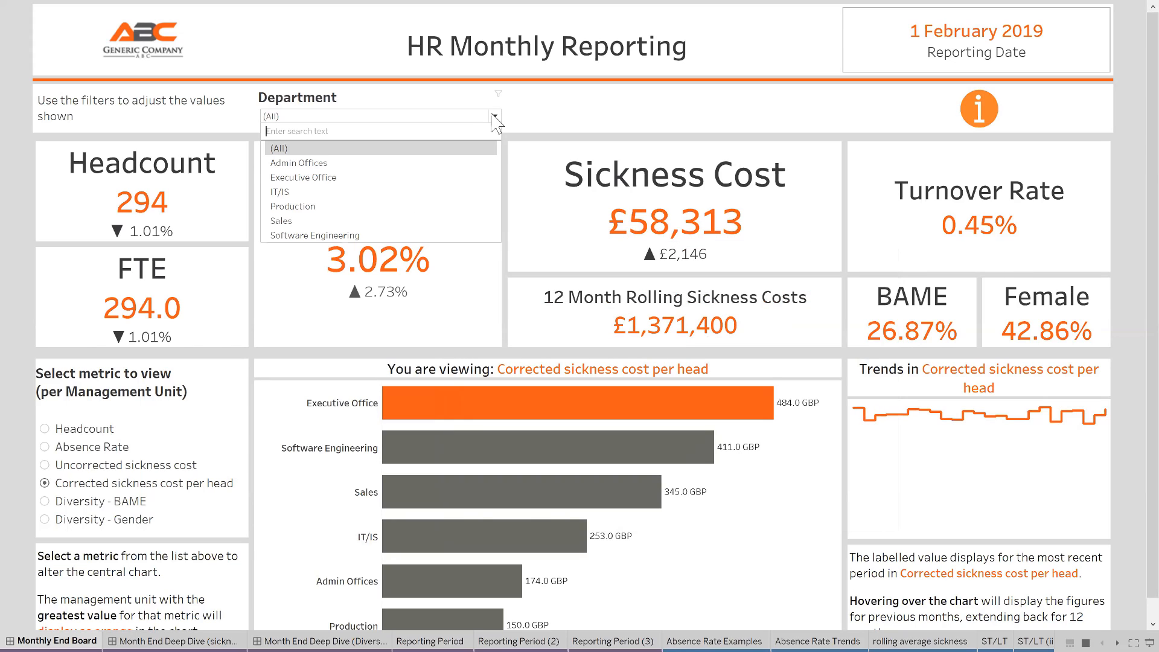
pyautogui.click(376, 208)
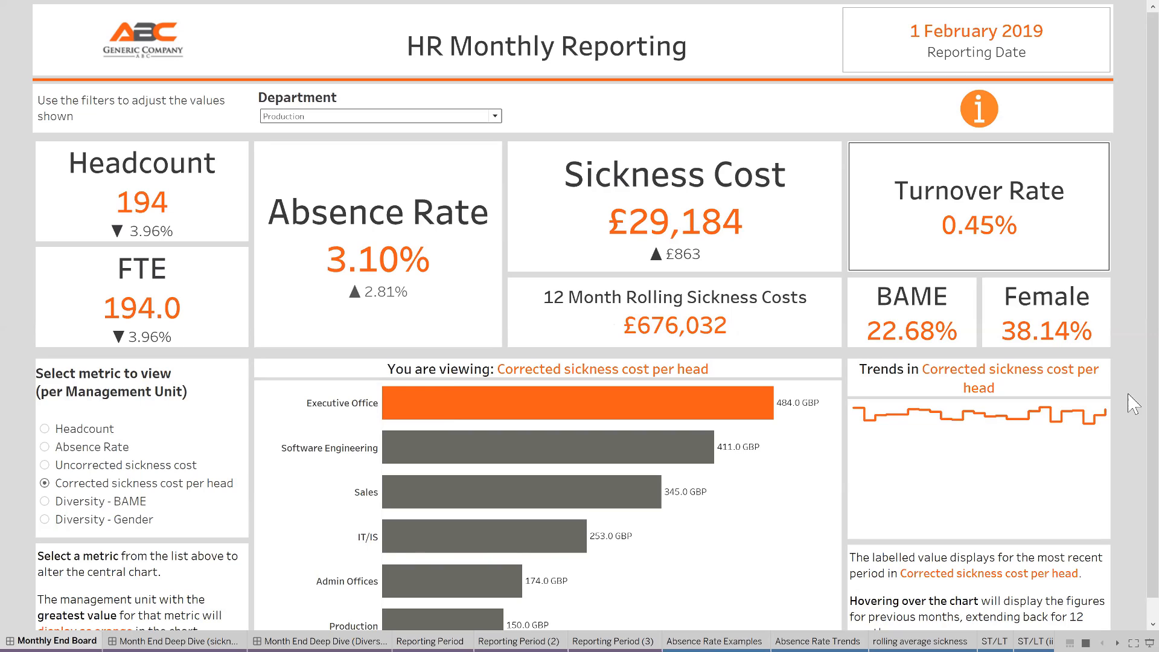
# View the central chart by Headcount, by Uncorrected sickness cost, and by Corrected sickness cost per head
pyautogui.scroll(-1, 1134, 403)
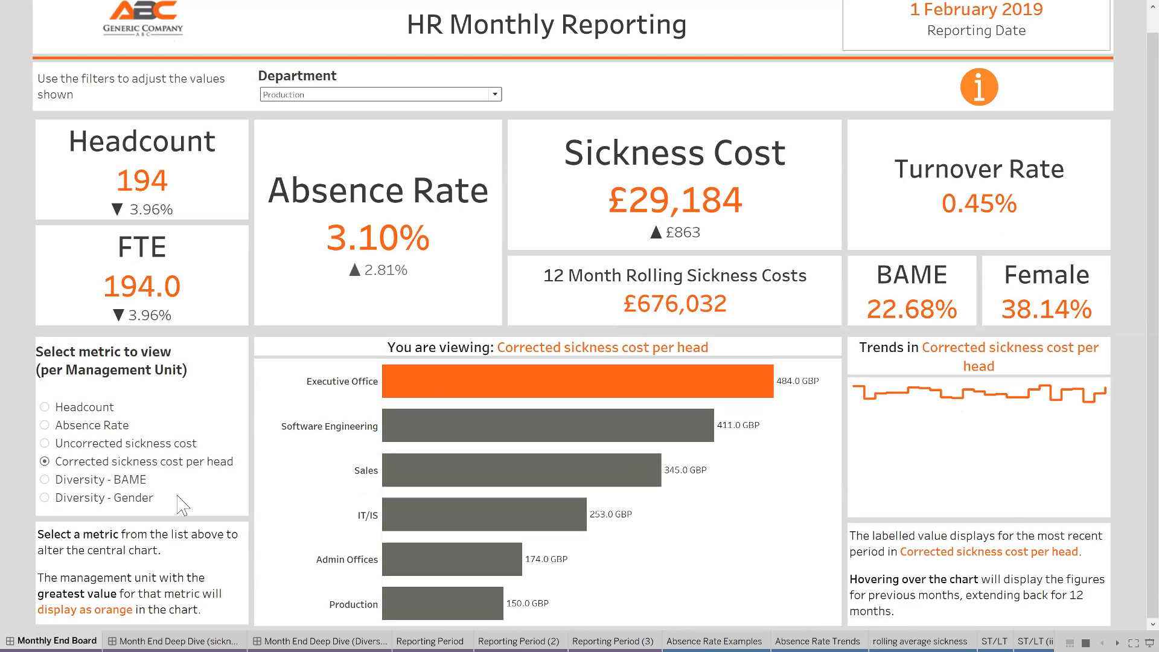
pyautogui.click(44, 408)
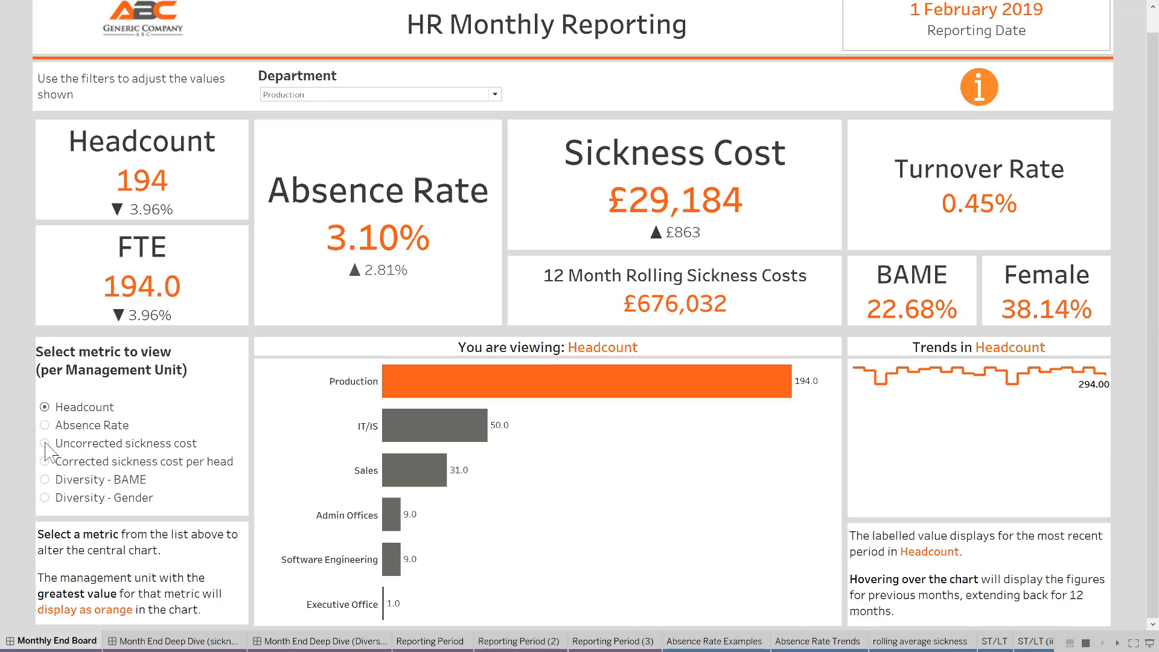
pyautogui.click(45, 443)
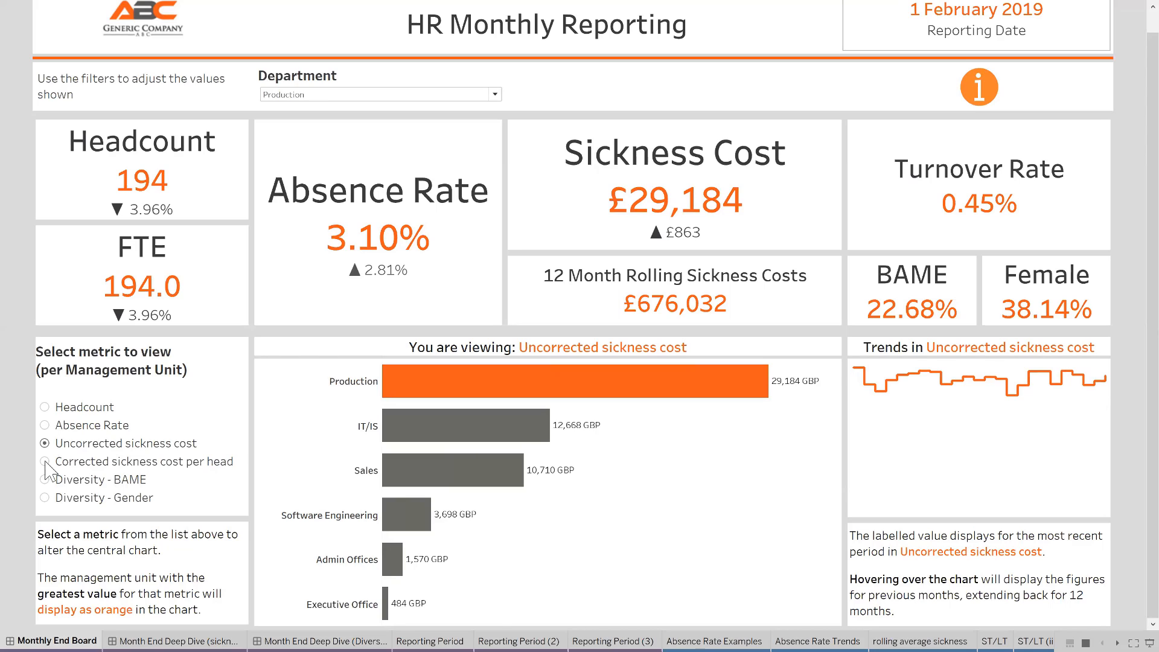
pyautogui.click(45, 462)
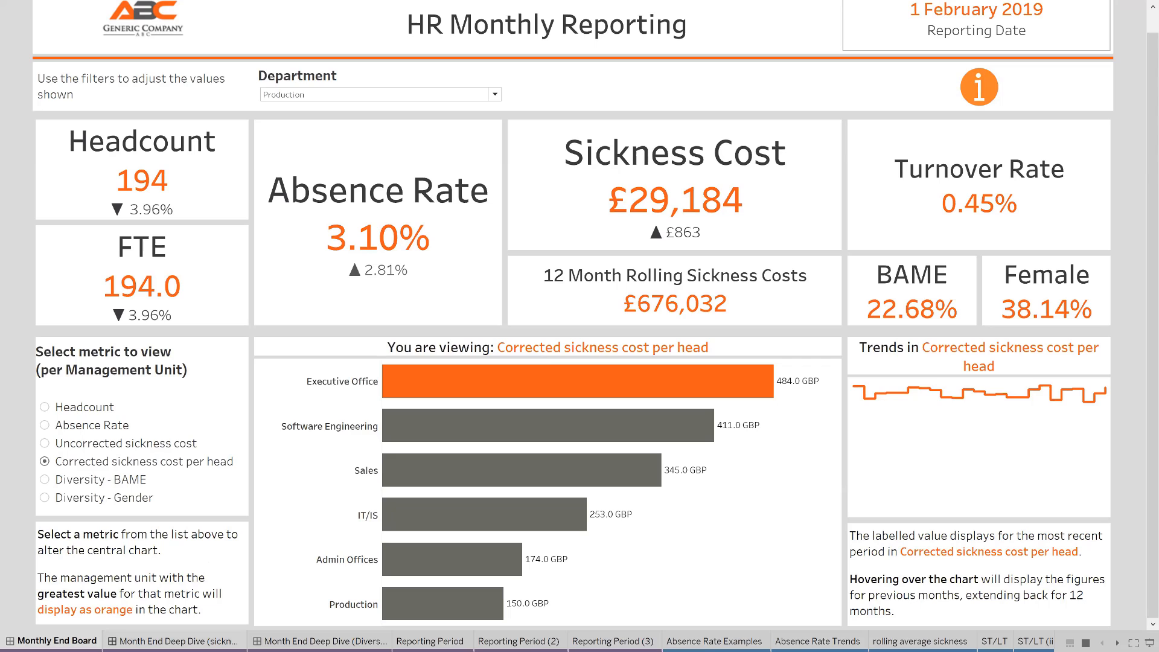
# Open the Month End Deep Dive dashboard on sickness
pyautogui.moveTo(175, 641)
pyautogui.click(175, 641)
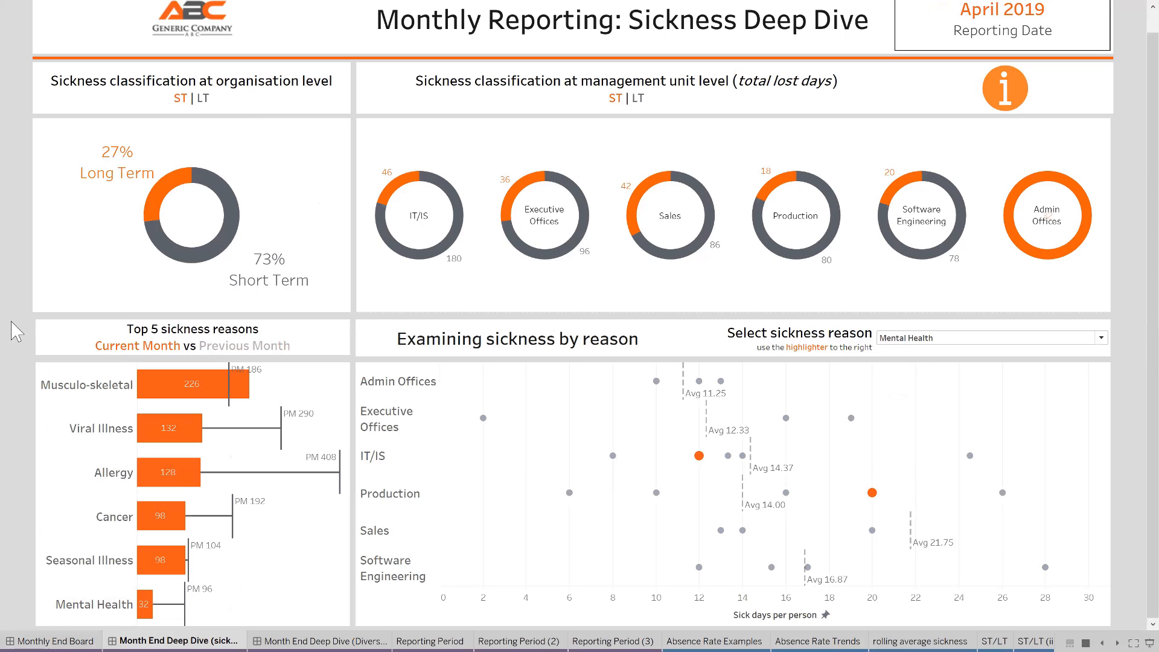